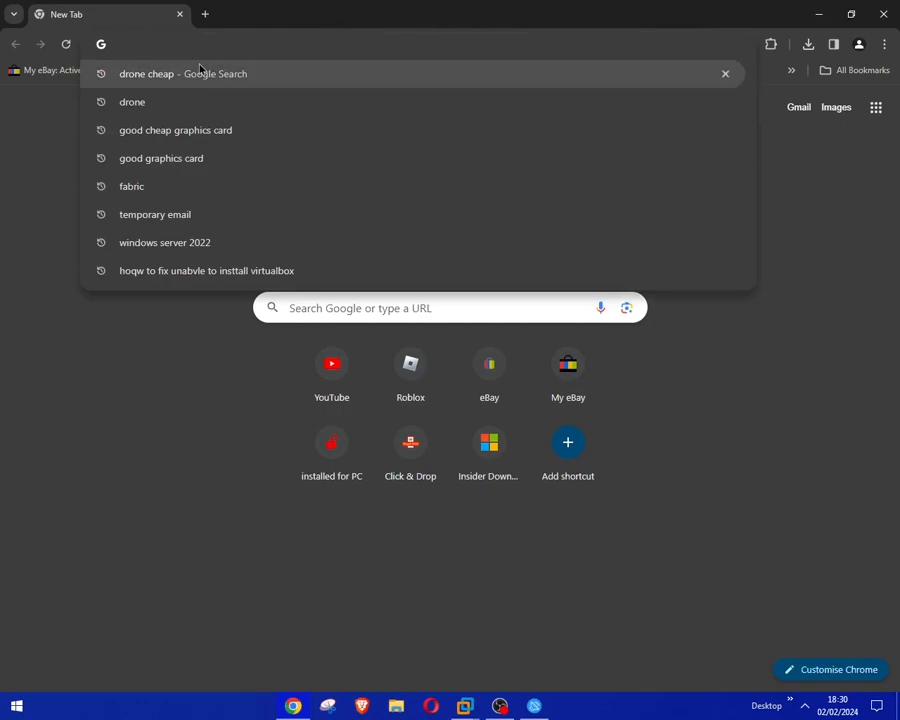
Search the web for "windows server 2022 download"
type("windows ")
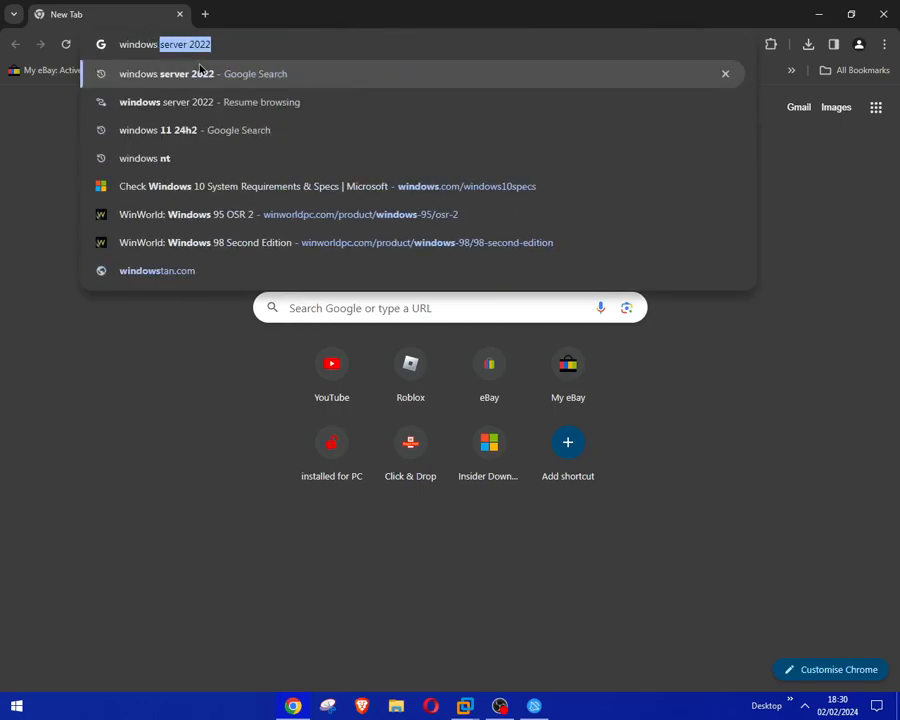
type("server 2022 ")
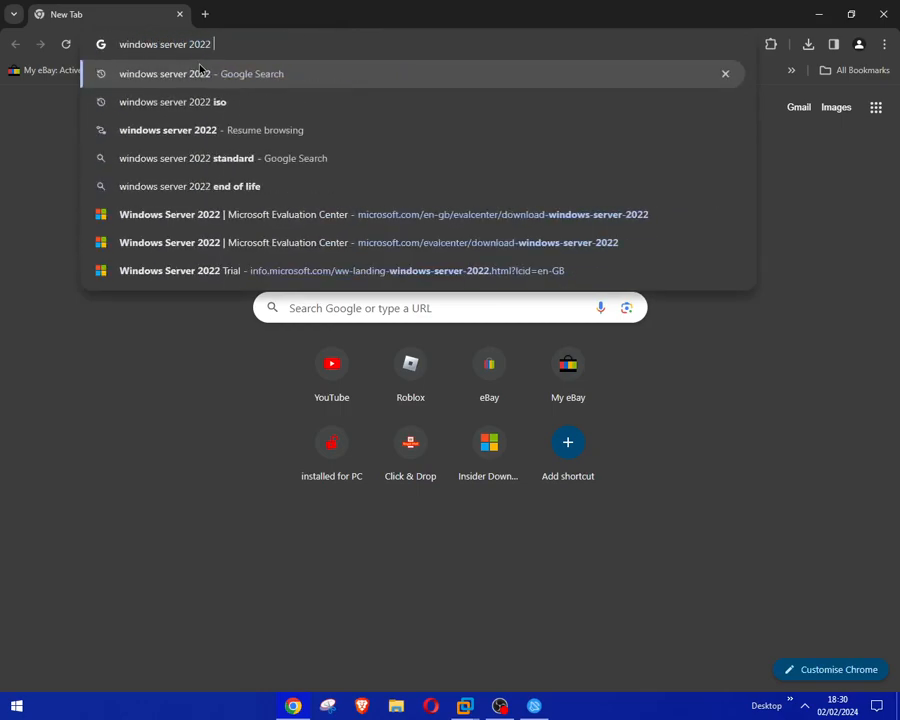
type("dow")
key("BackSpace")
key("BackSpace")
type("wnload")
key("Return")
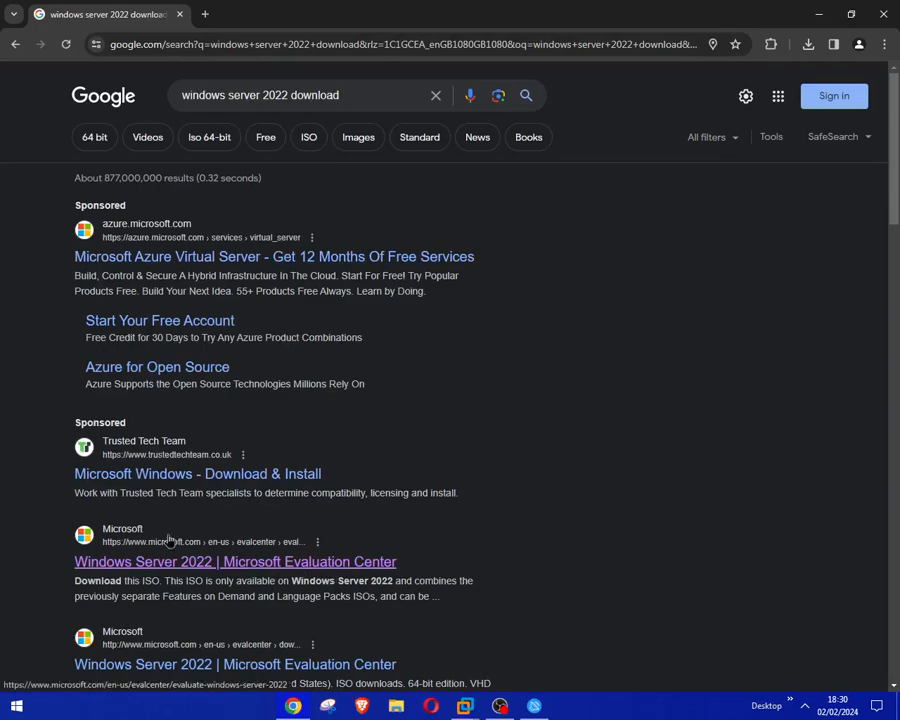
Open Microsoft's Windows Server 2022 Evaluation Center page from the results and follow its ISO download option to the trial registration form
scroll(117, 374, "down", 2)
scroll(117, 374, "down", 1)
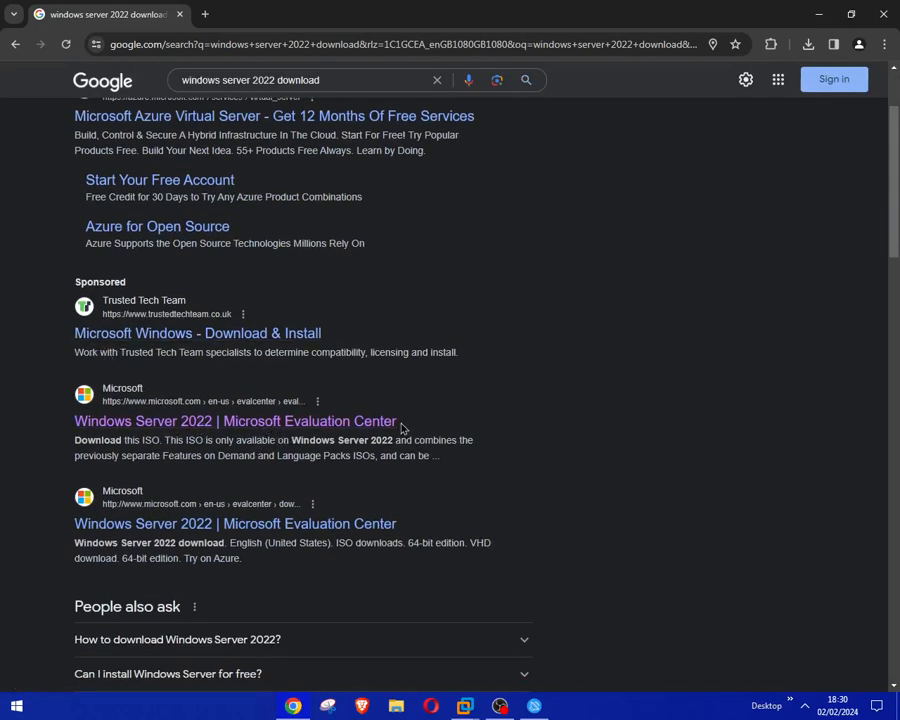
left_click(358, 428)
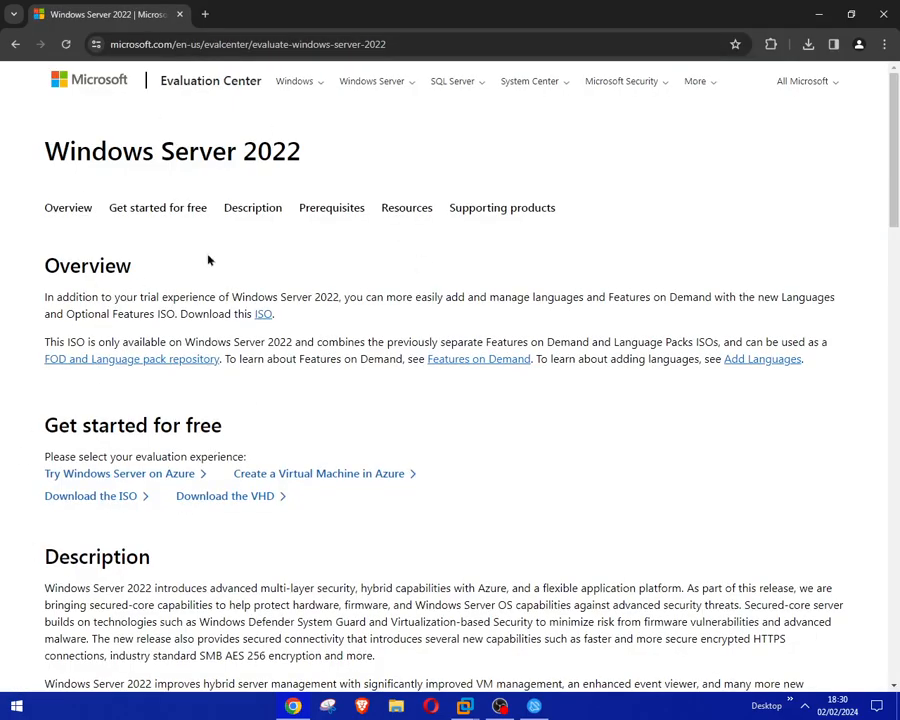
scroll(177, 268, "down", 3)
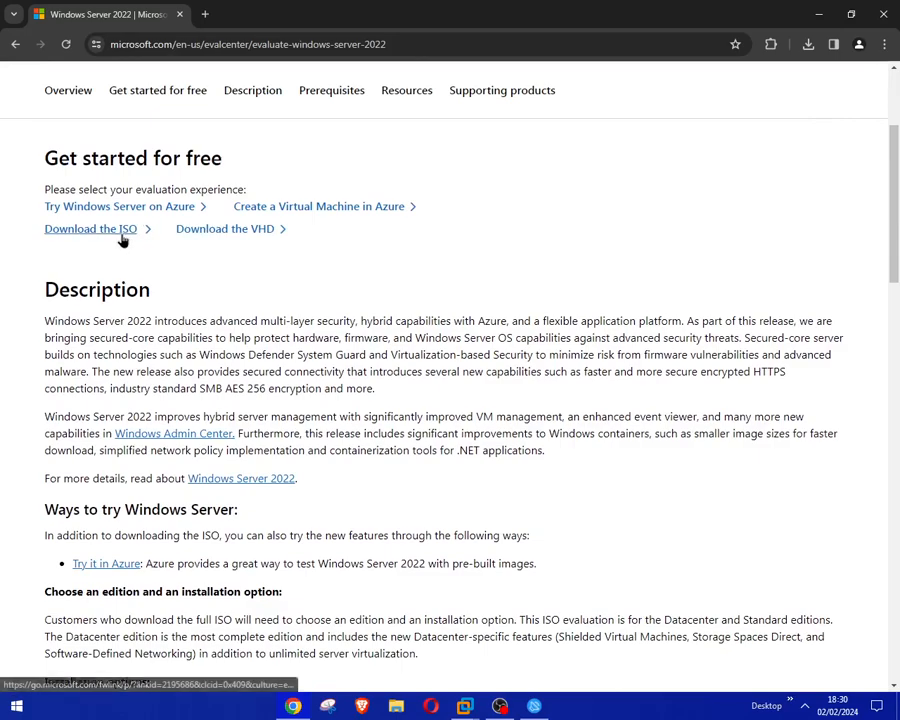
left_click(121, 235)
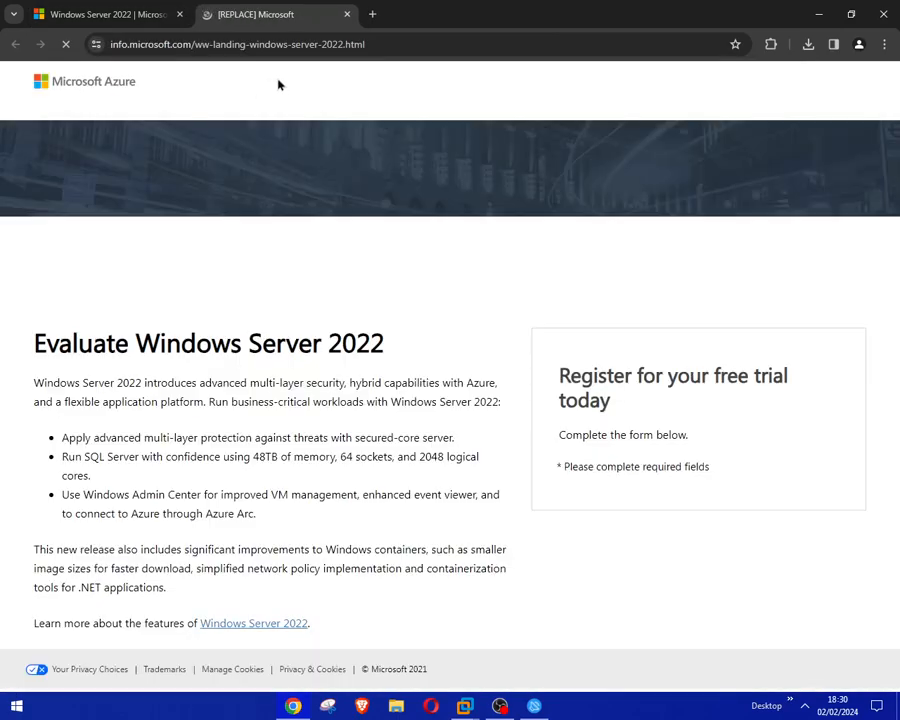
Fill in the first name, last name and email on the free trial form with placeholder entries
scroll(500, 300, "down", 2)
left_click(667, 341)
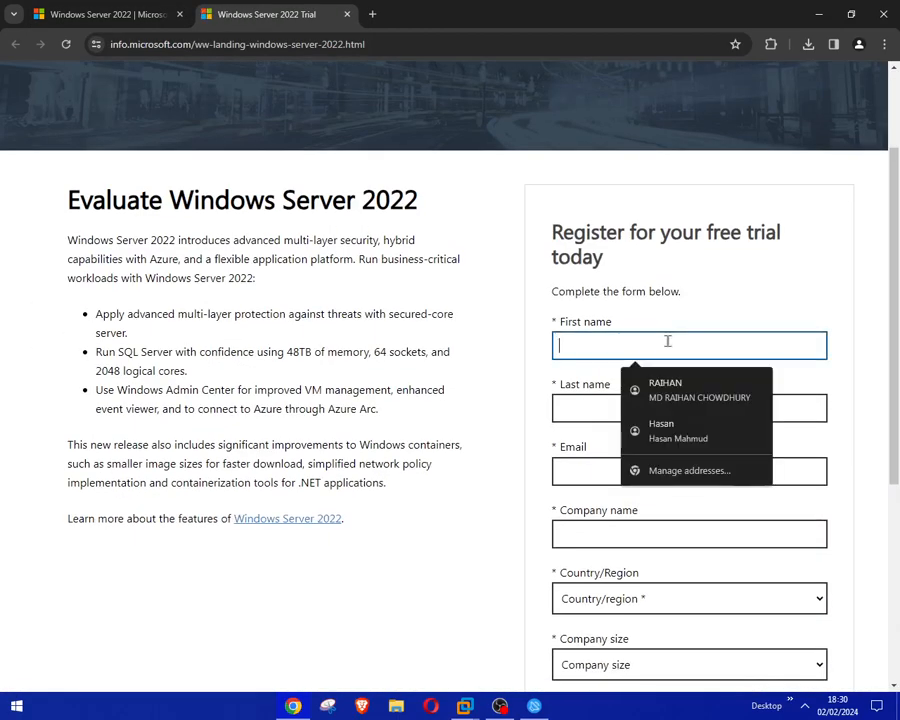
scroll(287, 400, "down", 3)
type("asdwadsad")
scroll(395, 300, "up", 1)
left_click(582, 203)
type("asdasedwads")
left_click(577, 276)
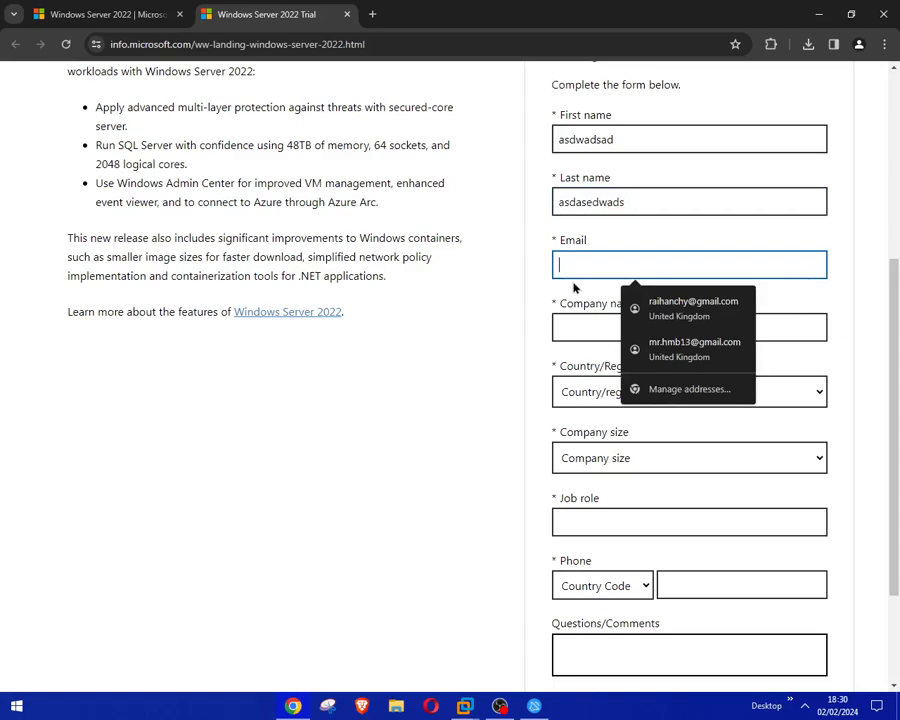
type("random@email.com")
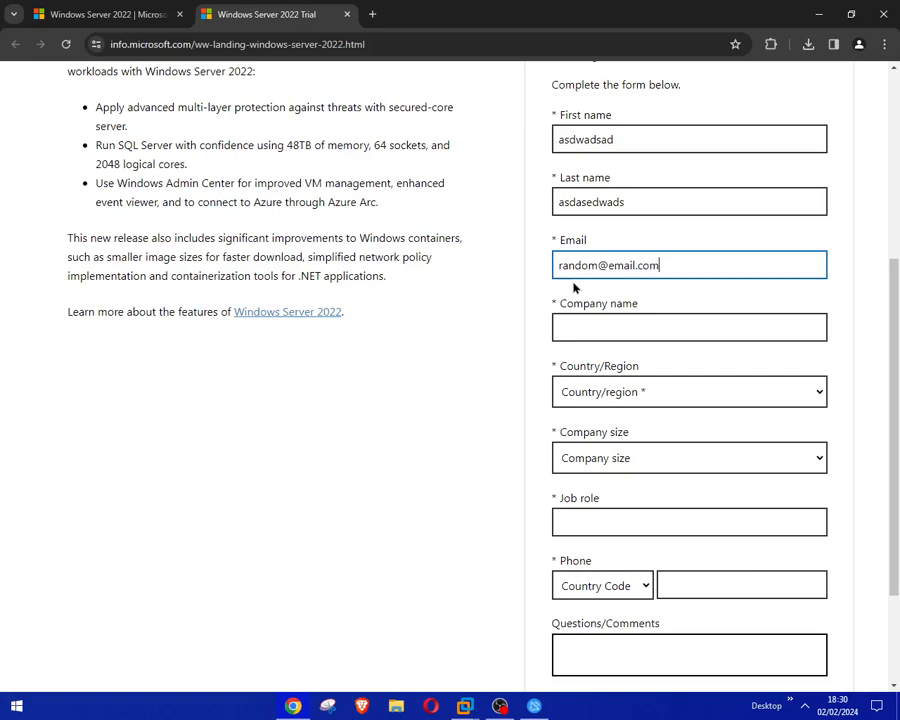
Enter "asgwafsadf" as the company name, and choose company size 1 and United Kingdom as the country
left_click(706, 328)
type("asgwafsadf")
left_click(674, 460)
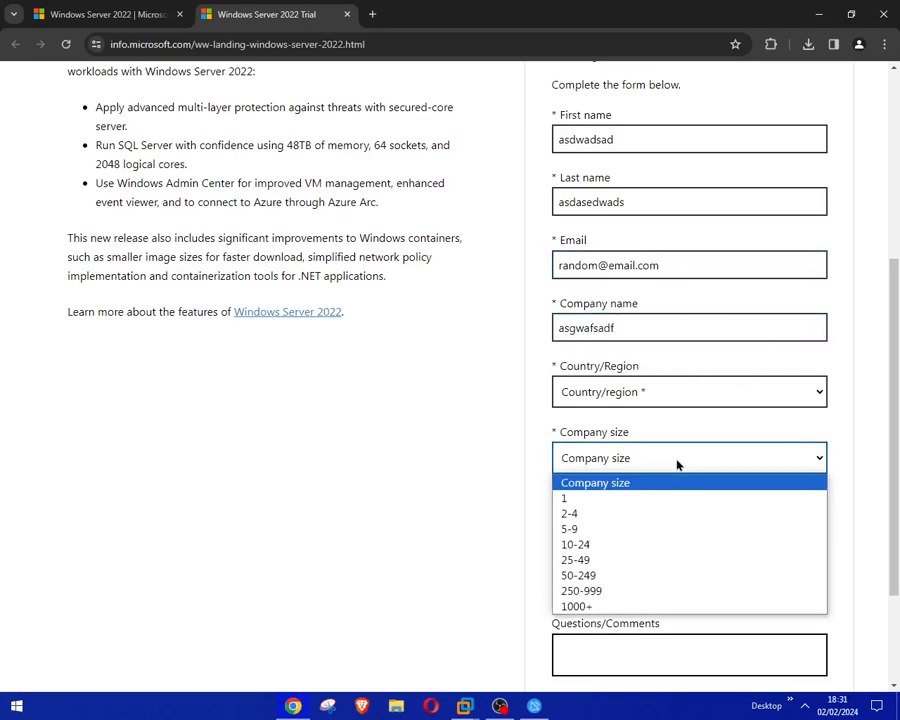
left_click(658, 497)
left_click(674, 395)
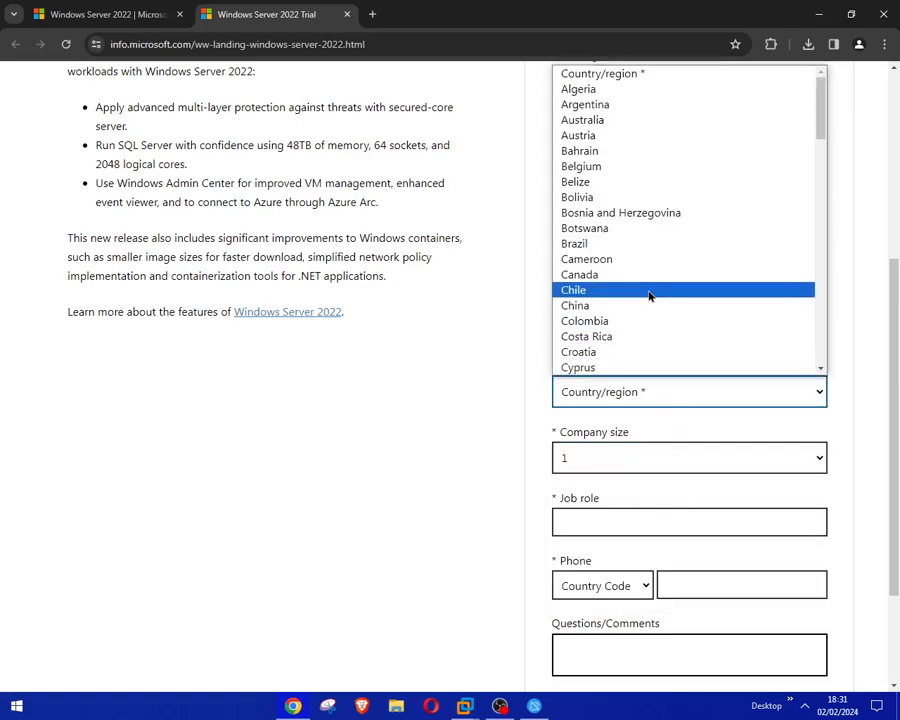
scroll(668, 261, "down", 10)
scroll(658, 289, "down", 5)
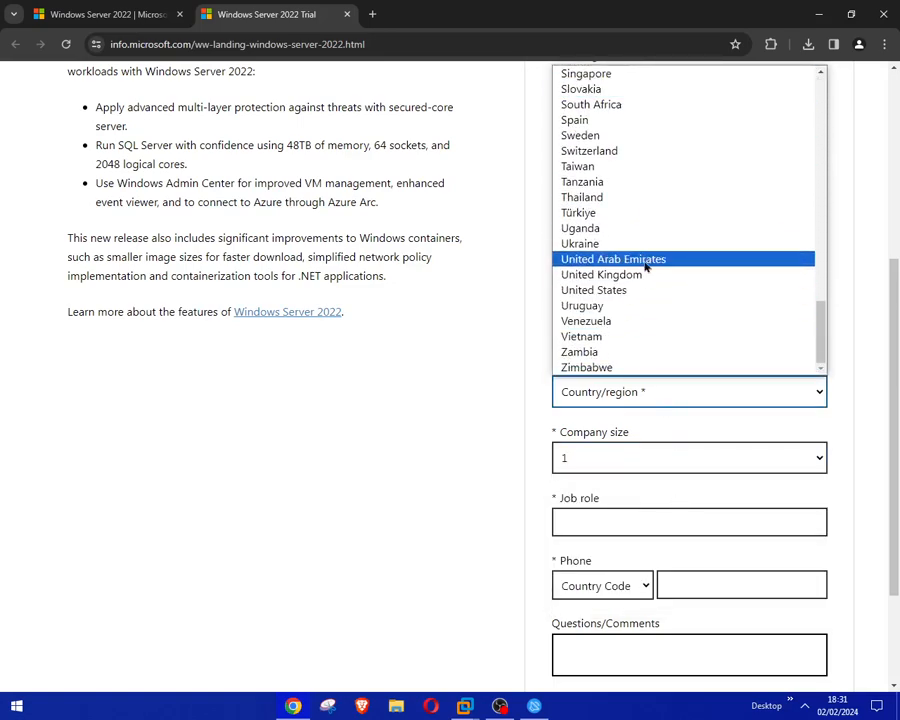
left_click(638, 275)
Enter "adwafasfwaf" as the job role and set the phone country code to United Kingdom (+44)
left_click(665, 521)
type("adwafasf")
scroll(653, 450, "down", 3)
type("waf")
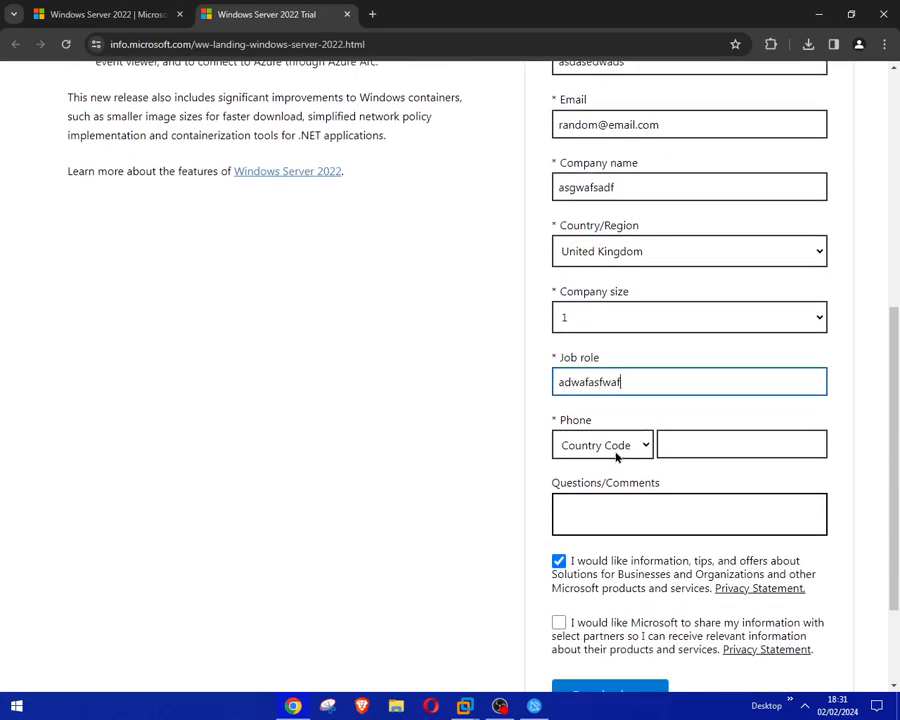
left_click(614, 450)
scroll(650, 310, "down", 3)
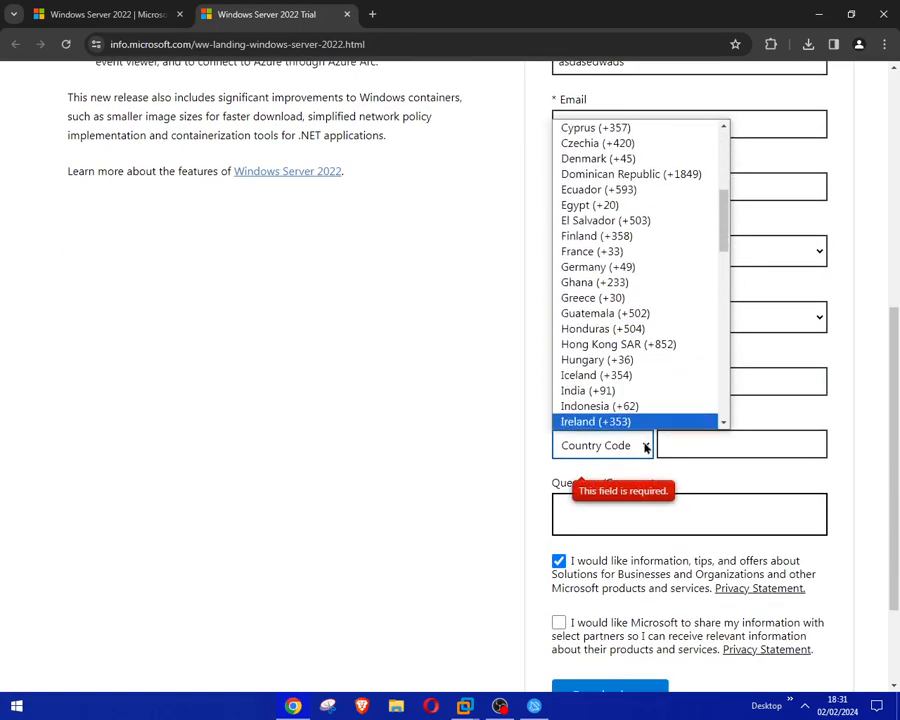
scroll(600, 430, "down", 3)
left_click(628, 312)
scroll(622, 514, "down", 20)
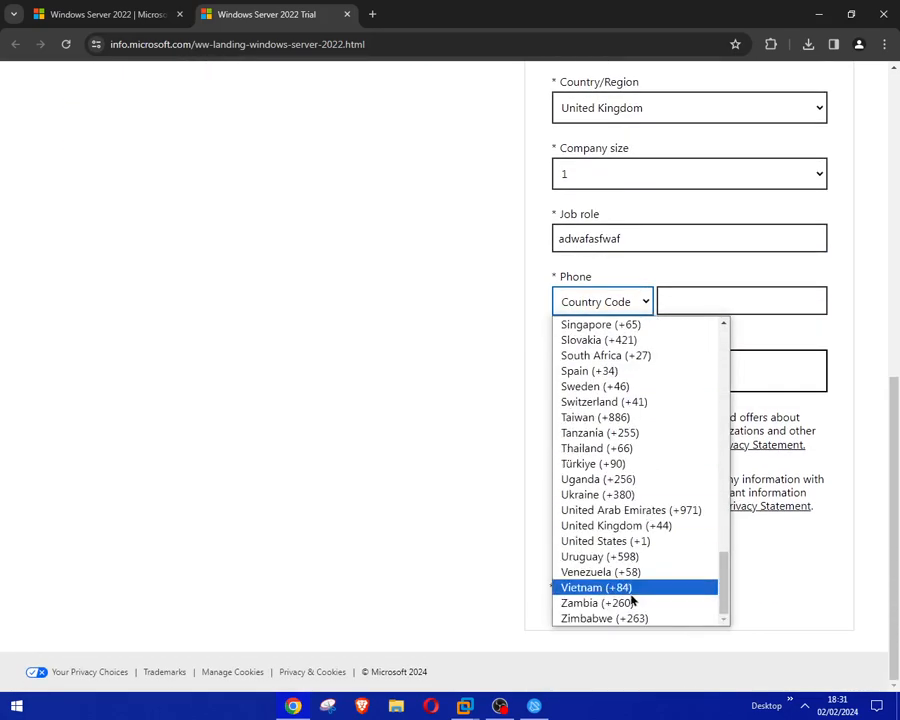
left_click(658, 527)
Try to submit the registration form with random letters in the phone number field
left_click(694, 295)
type("wadwaf")
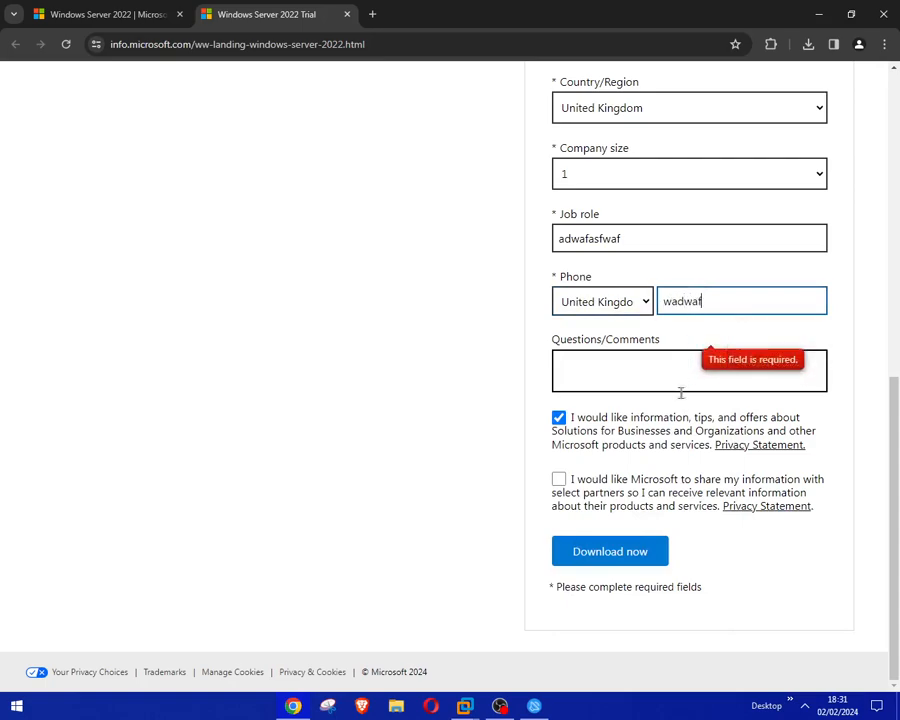
type("wafsafwafsaf")
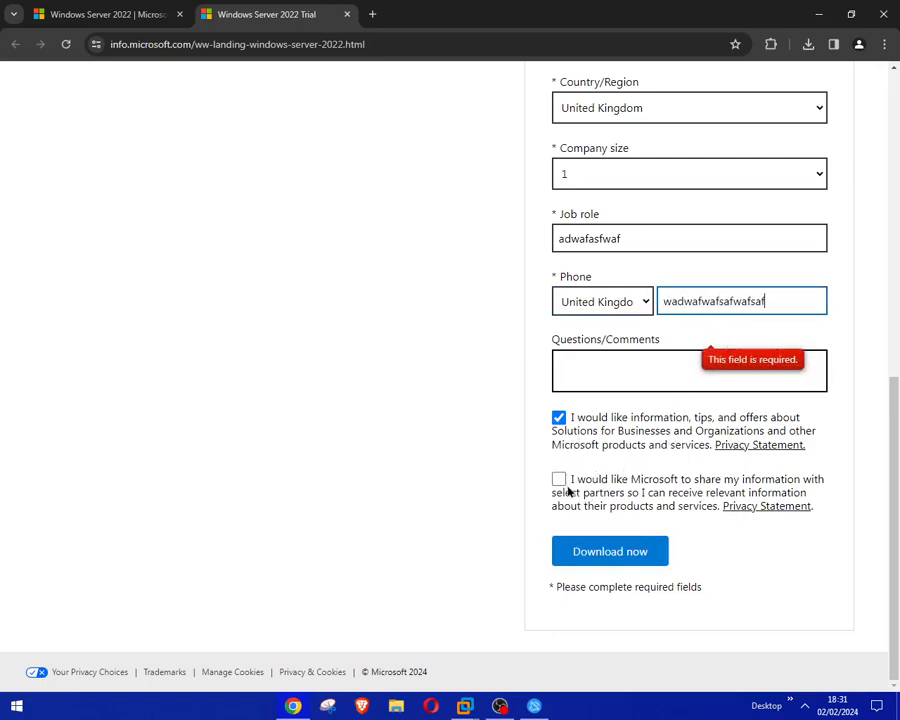
left_click(618, 560)
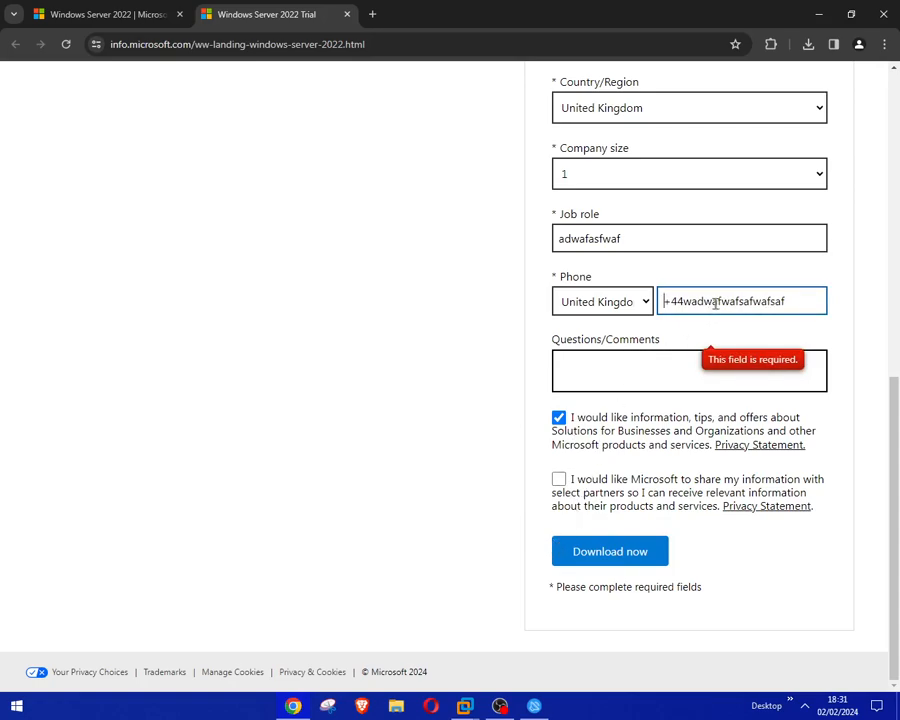
Replace the phone entry with a placeholder number made of digits and submit the form to reach the downloads
left_click_drag(787, 301, 632, 298)
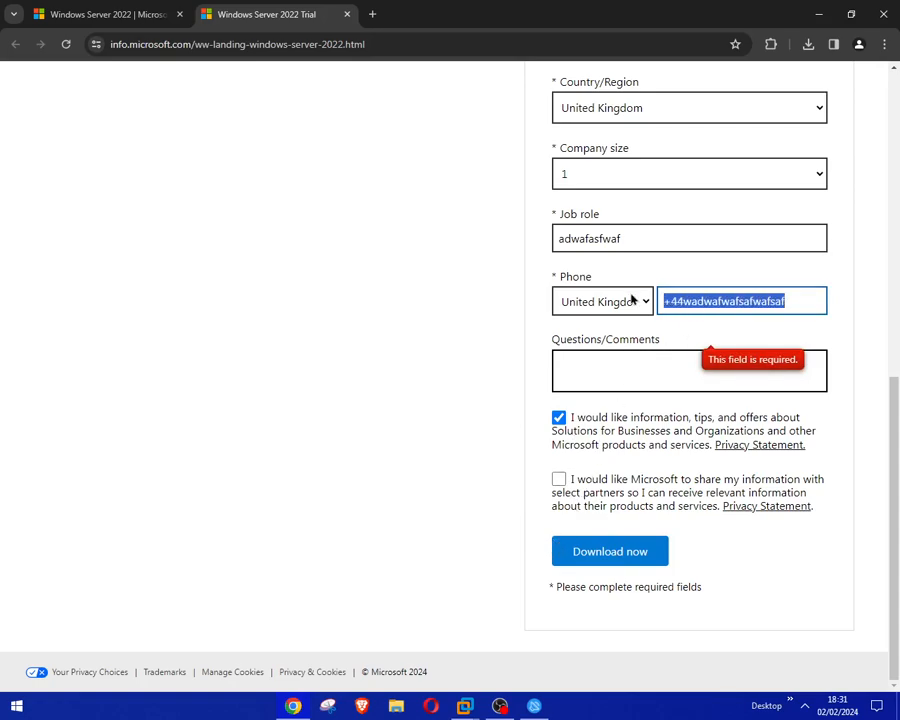
key("BackSpace")
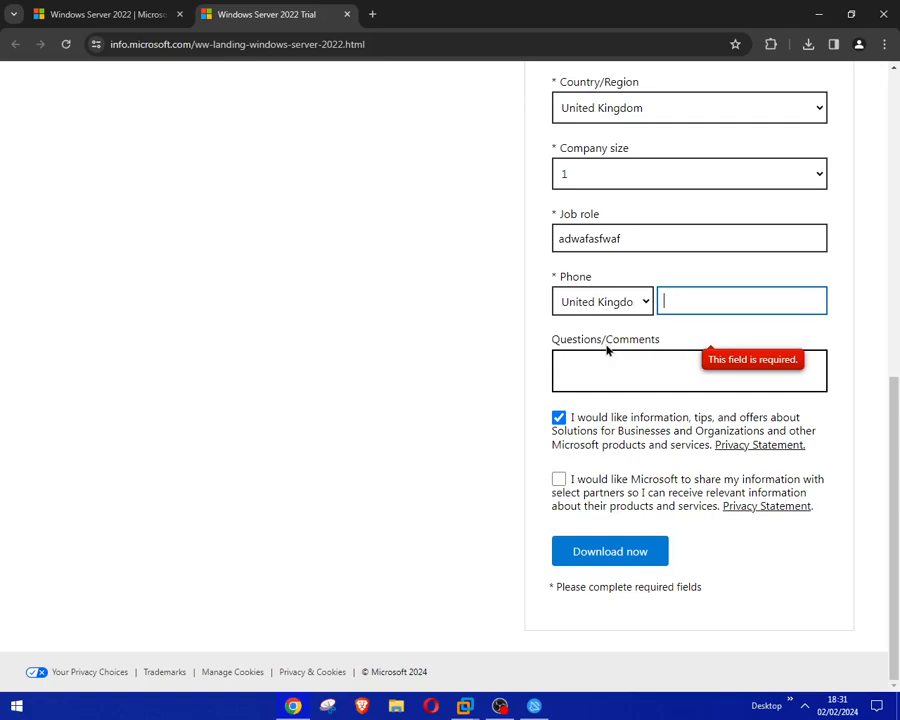
type("05829482849203891288323")
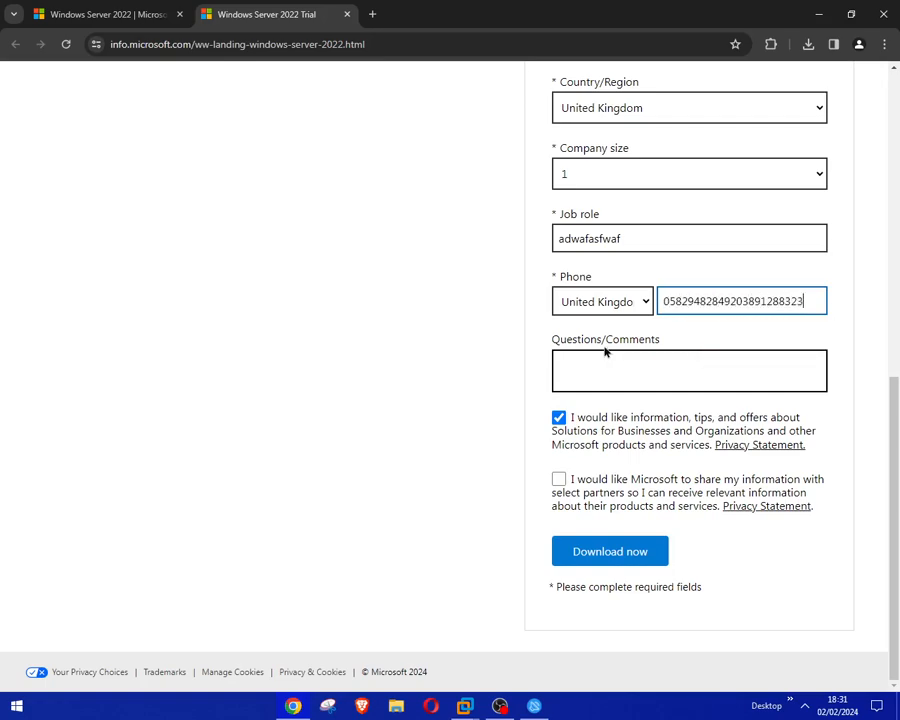
left_click(611, 549)
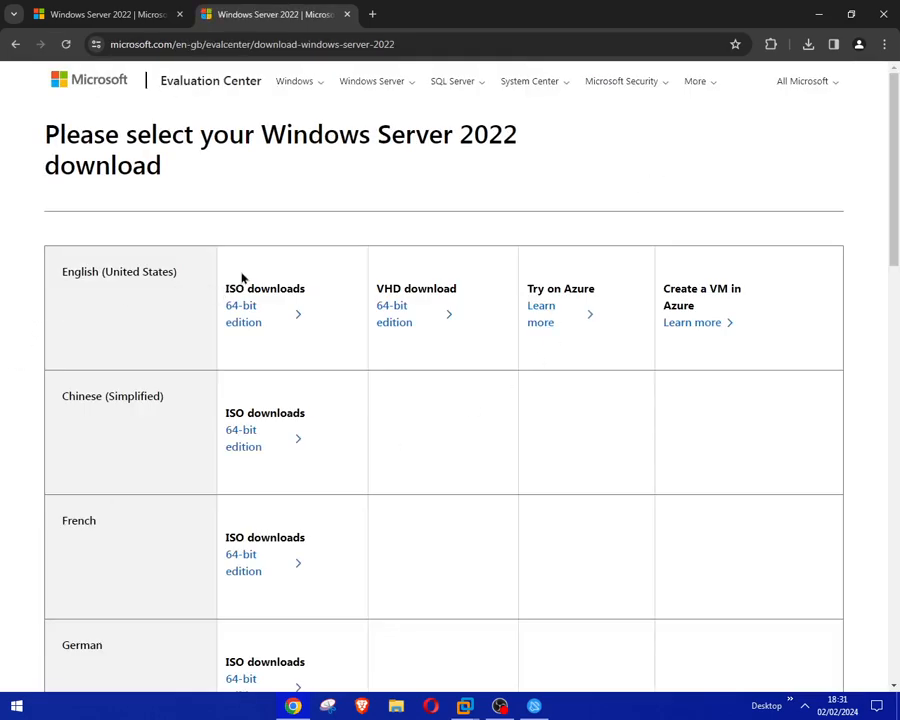
Start downloading the English (United States) 64-bit ISO of Windows Server 2022, then cancel that download
left_click_drag(296, 279, 203, 331)
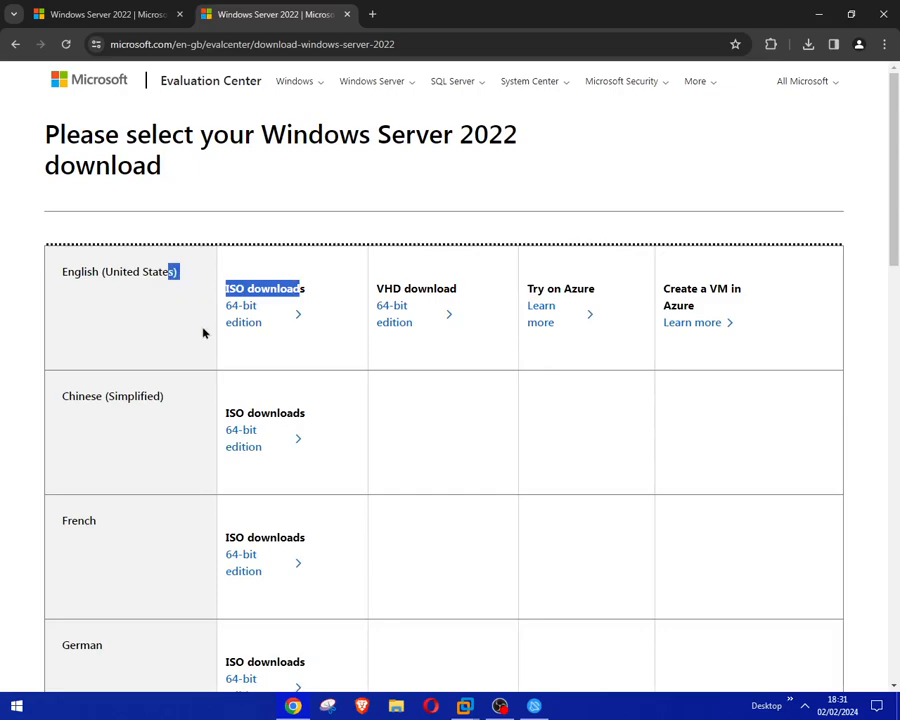
left_click(241, 329)
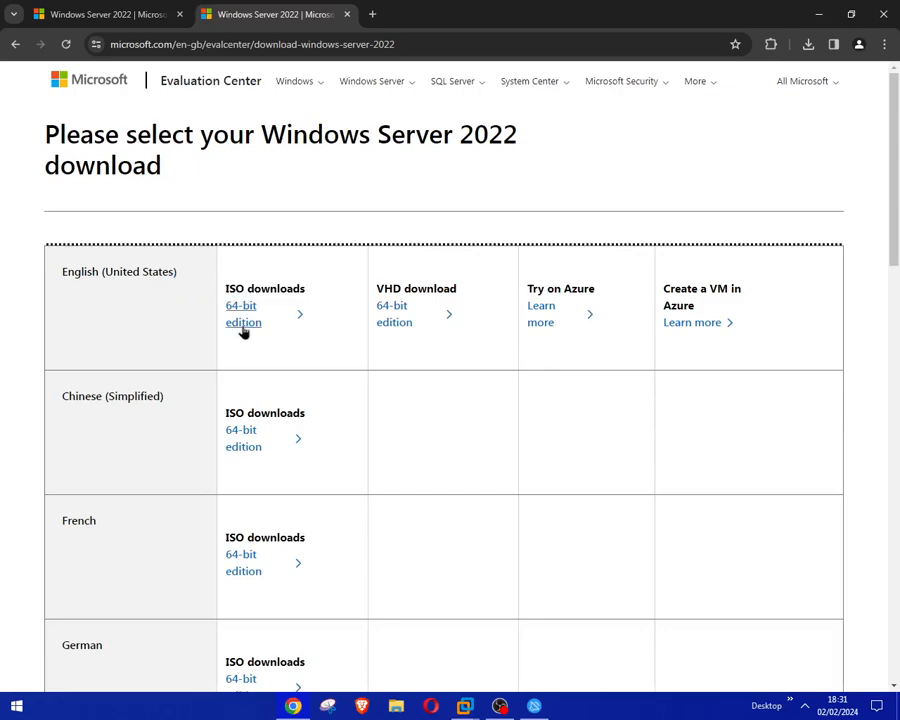
left_click(808, 44)
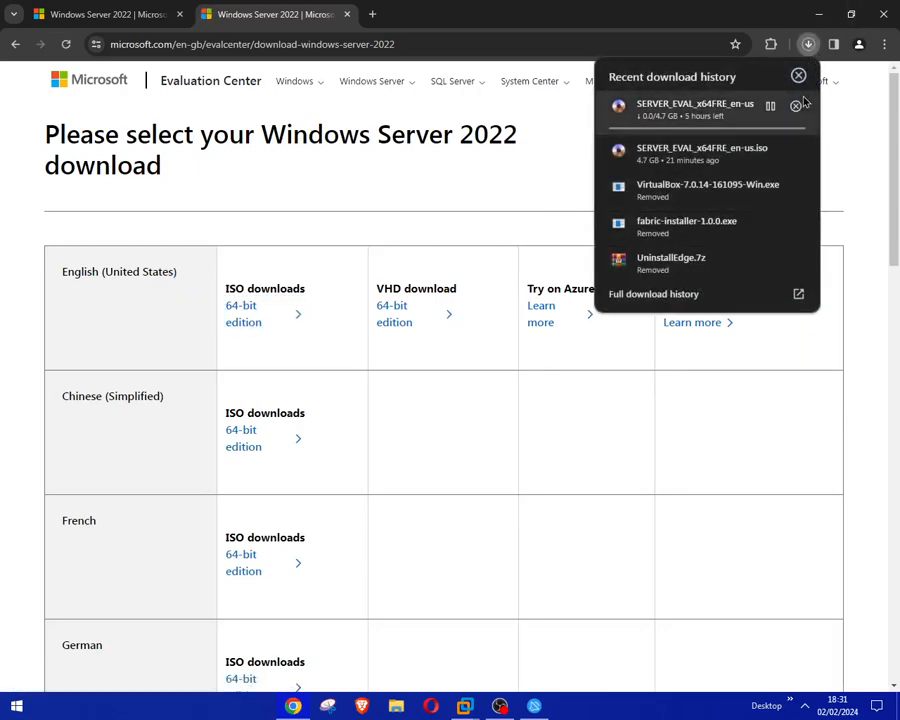
left_click(798, 101)
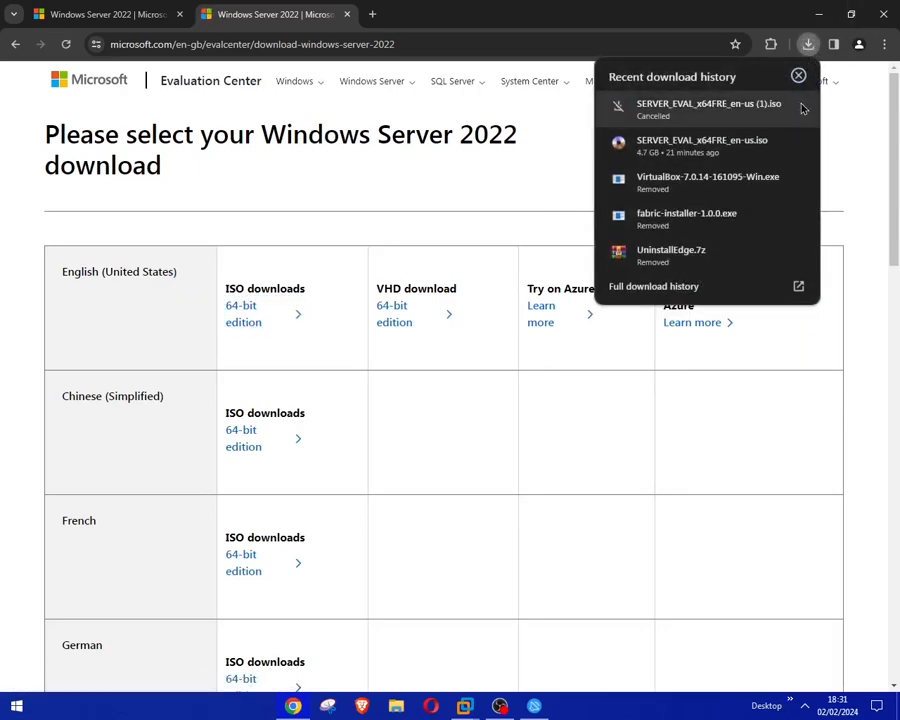
Close the browser and quit AudioRelay, including its background process
left_click(883, 14)
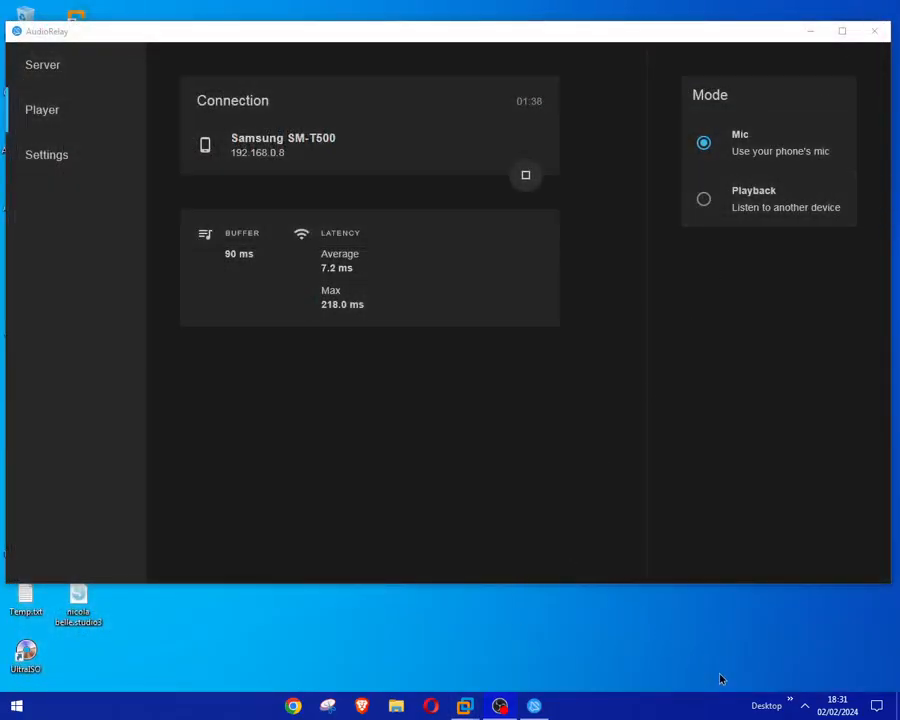
left_click(805, 707)
right_click(833, 649)
left_click(826, 618)
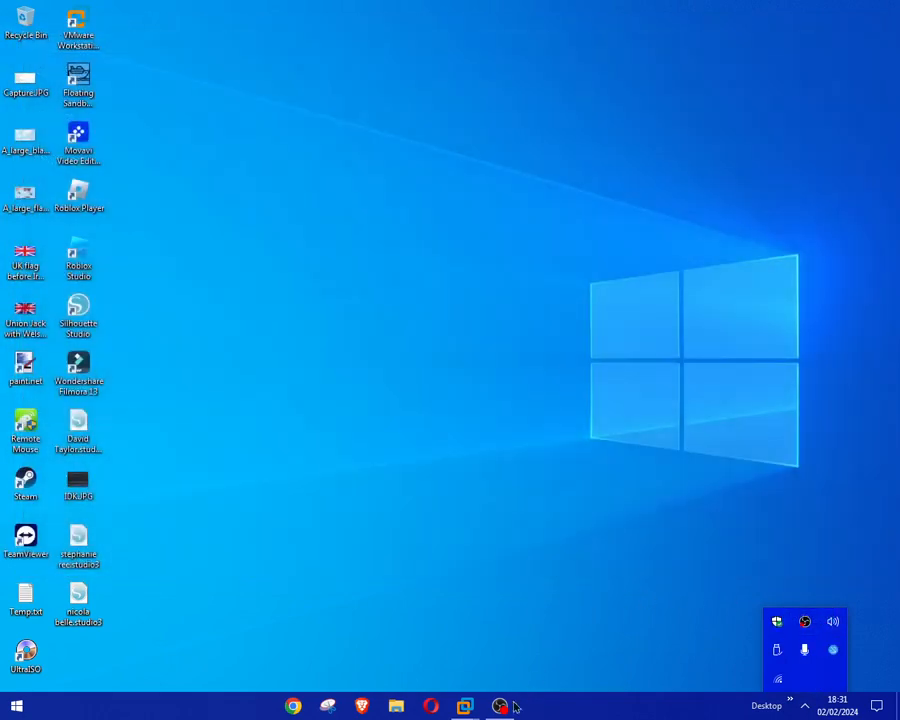
Switch to VMware Workstation and maximize its window with the Windows Server 2022 (Domain Controller) virtual machine displayed
mouse_move(478, 713)
left_click(623, 648)
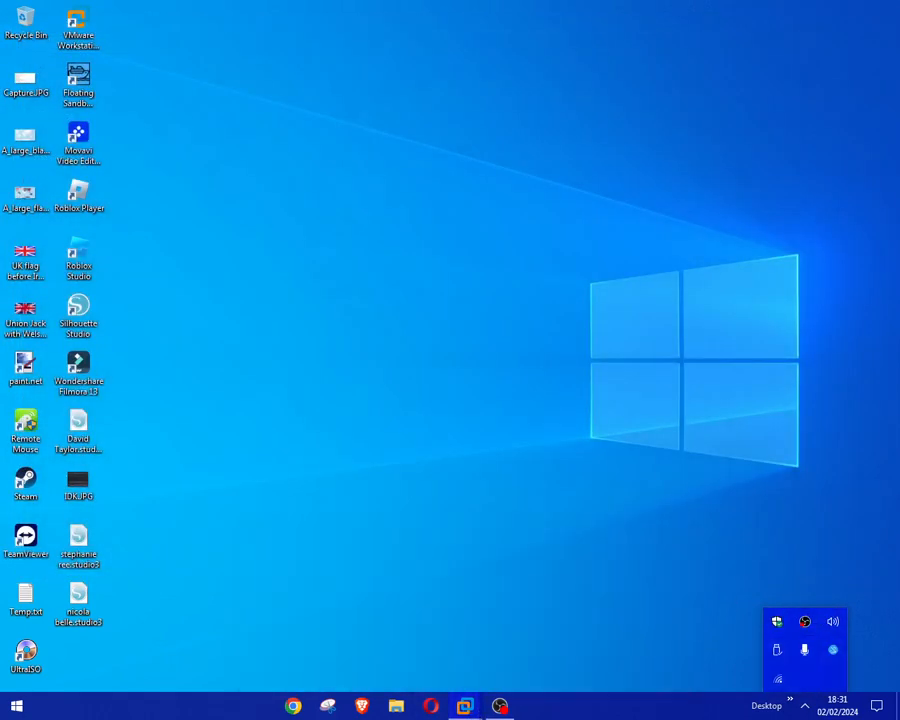
left_click_drag(711, 173, 297, 4)
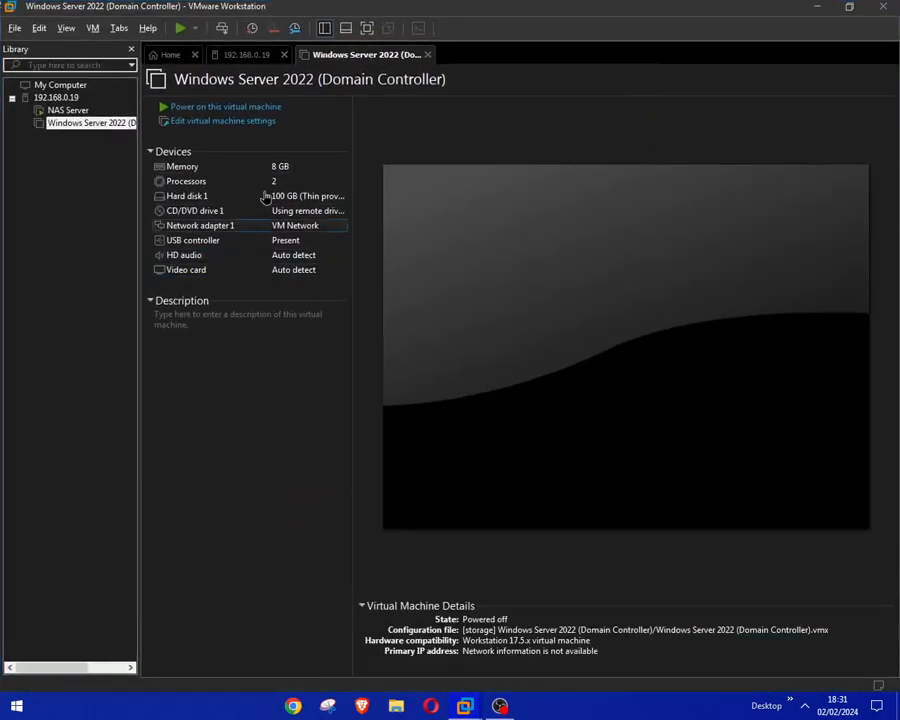
Power on the Windows Server 2022 (Domain Controller) virtual machine, then power it off while it attempts to boot
left_click(327, 109)
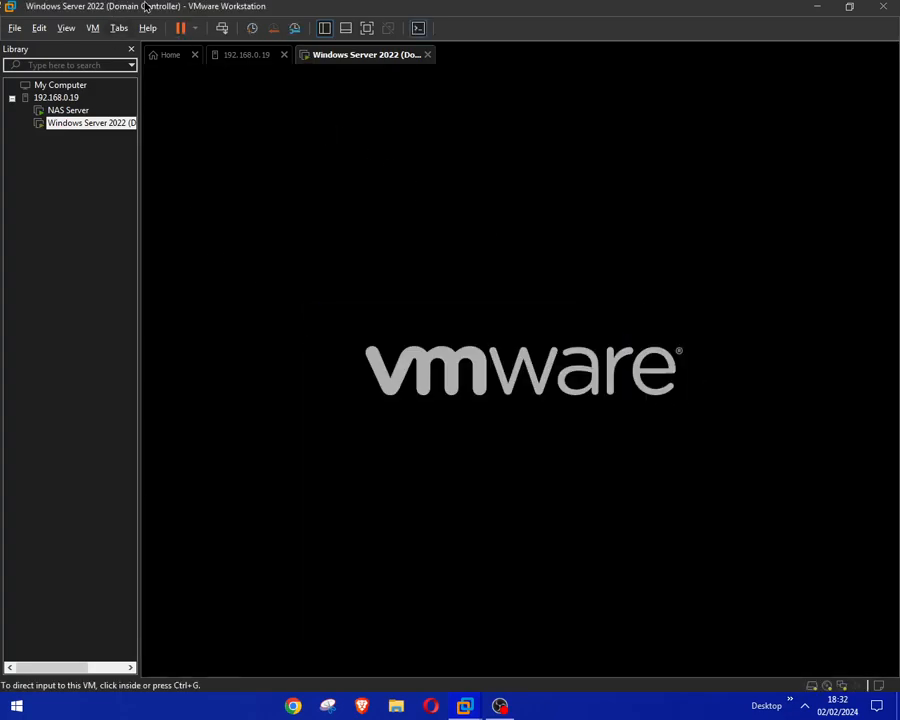
left_click(195, 29)
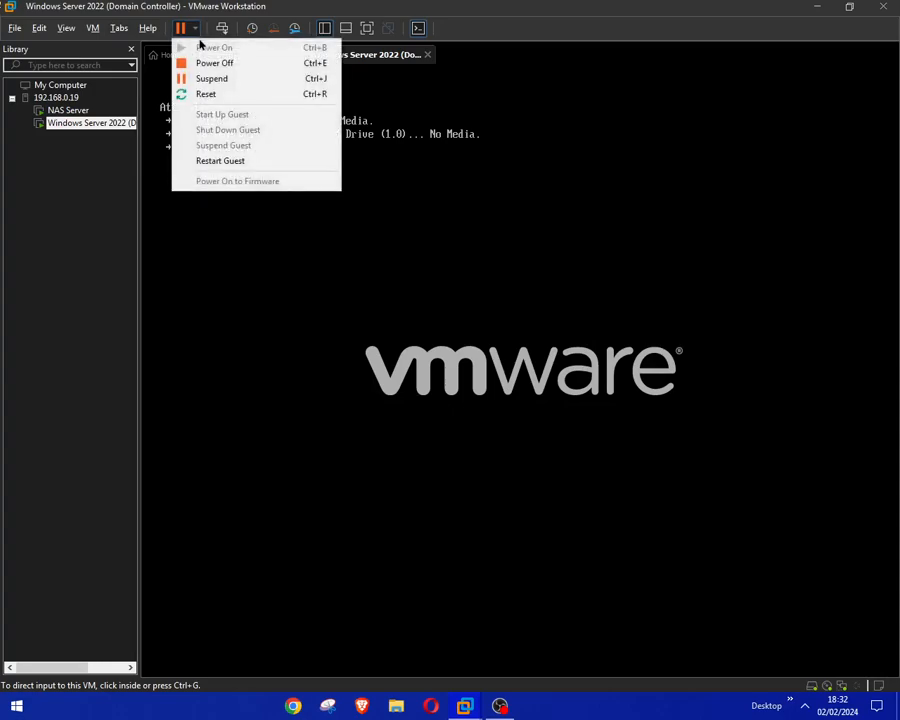
left_click(212, 62)
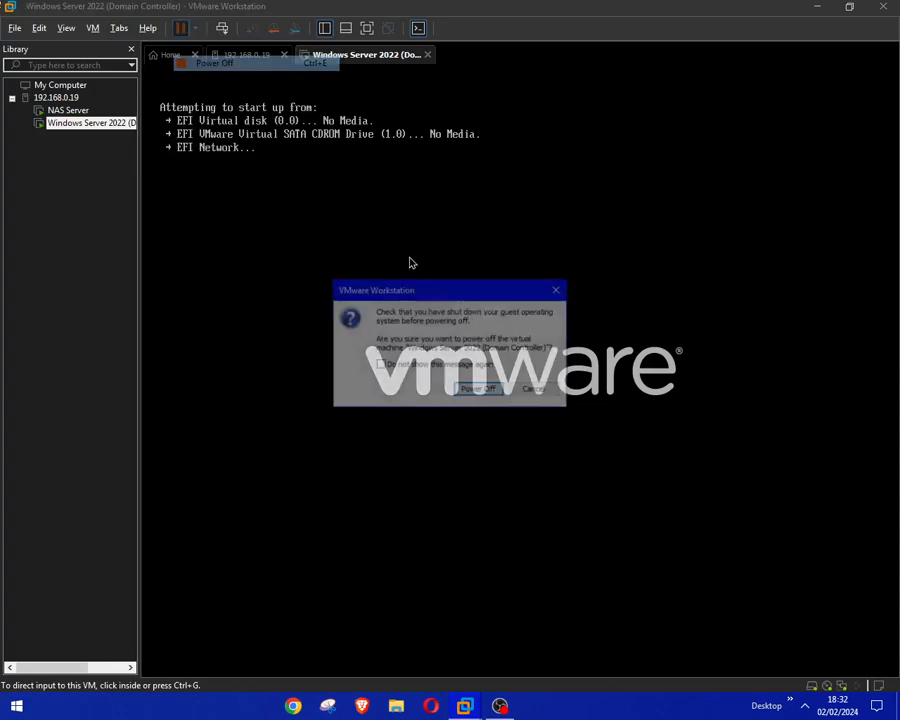
left_click(488, 390)
Set the virtual machine's CD/DVD drive to the SERVER_EVAL_x64 ISO in the Downloads folder, with Local Client as the location
double_click(338, 211)
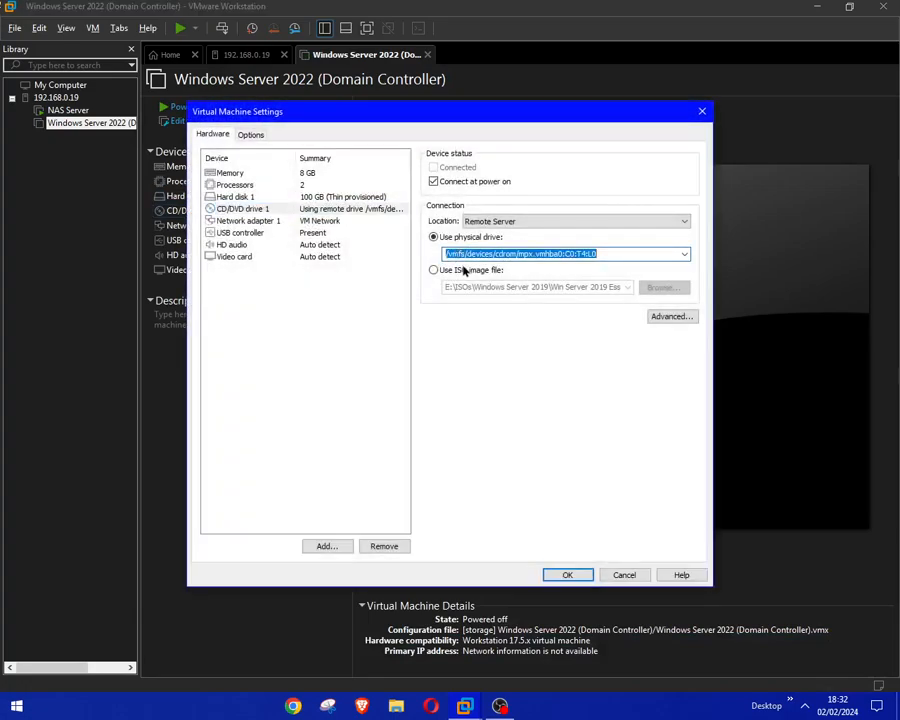
left_click(464, 268)
left_click(482, 221)
left_click(500, 231)
left_click(505, 222)
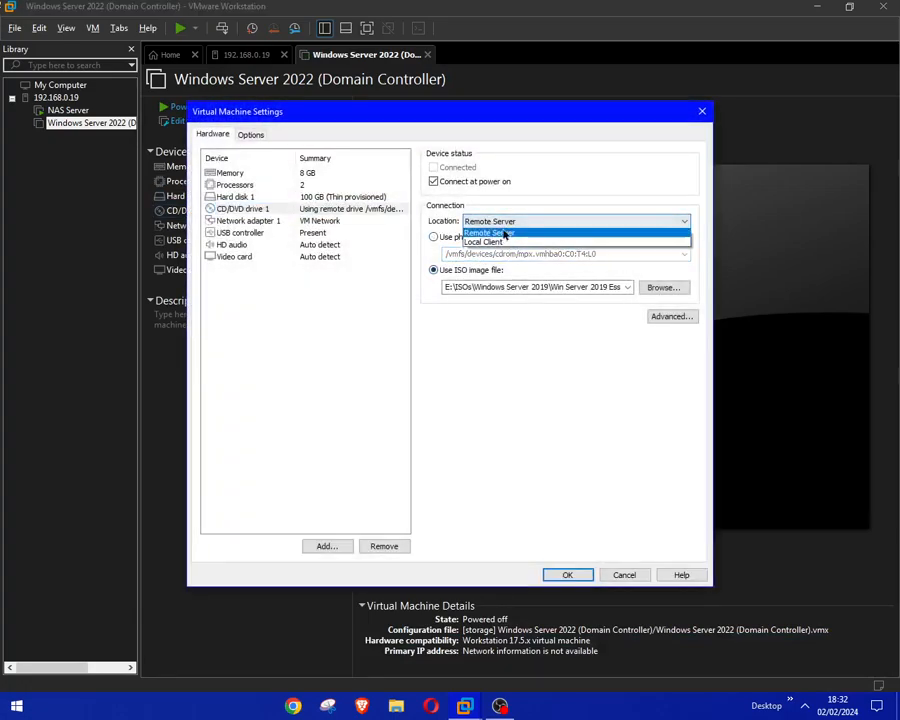
left_click(485, 238)
left_click(670, 288)
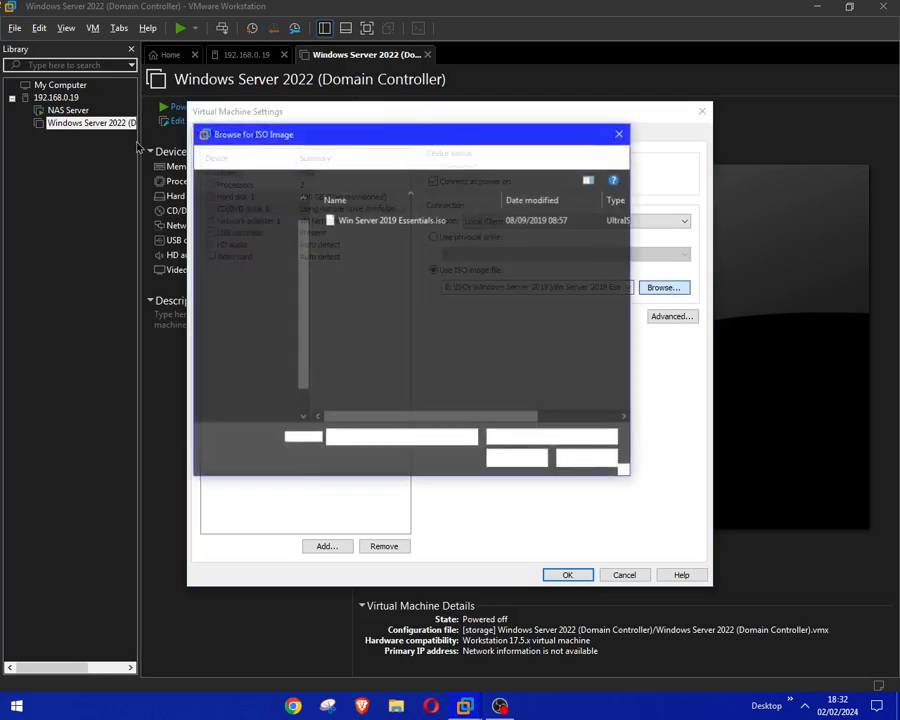
left_click(274, 271)
double_click(347, 204)
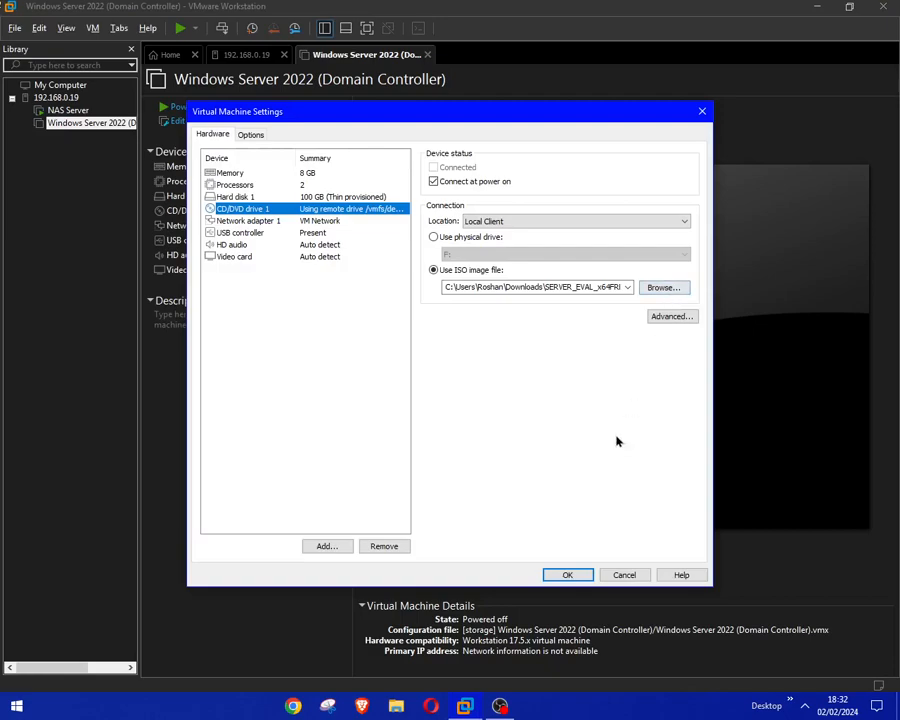
left_click(568, 574)
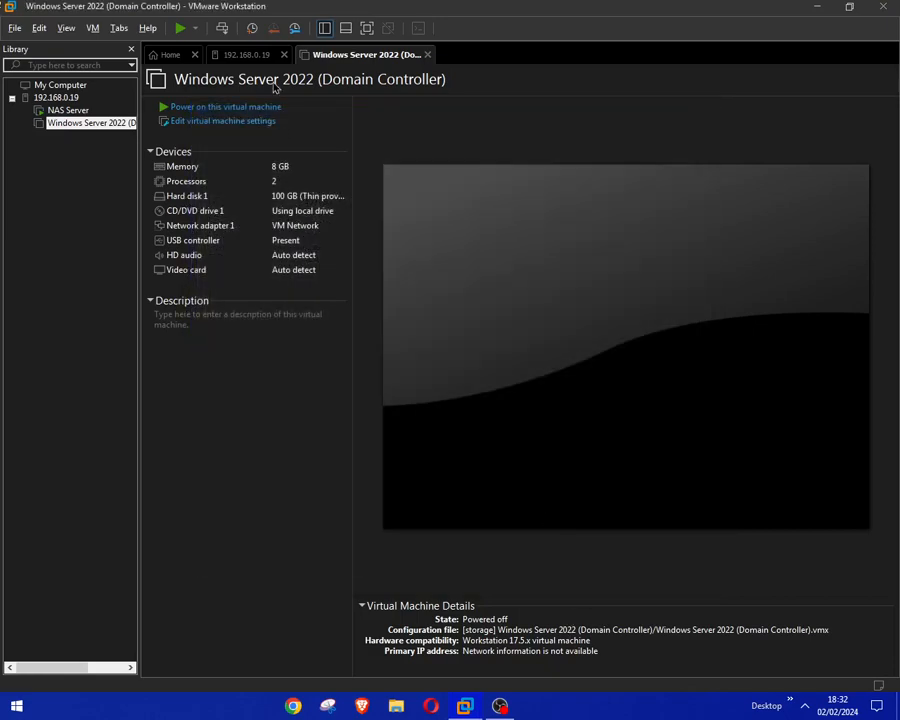
Power on the Windows Server 2022 (Domain Controller) virtual machine, boot it from the CD/DVD, and release input to the host
left_click(313, 105)
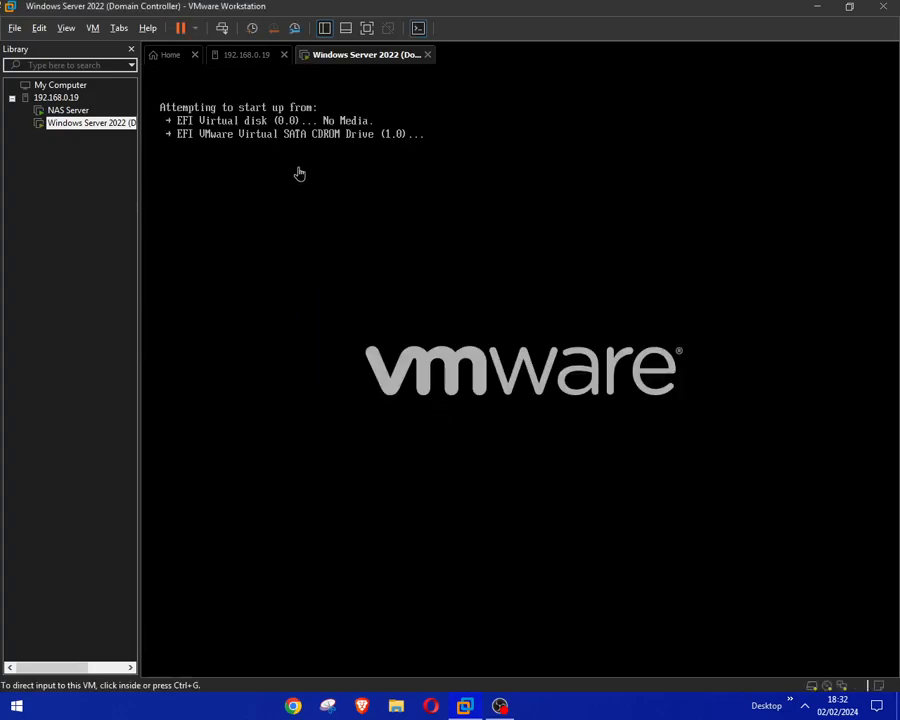
left_click(275, 261)
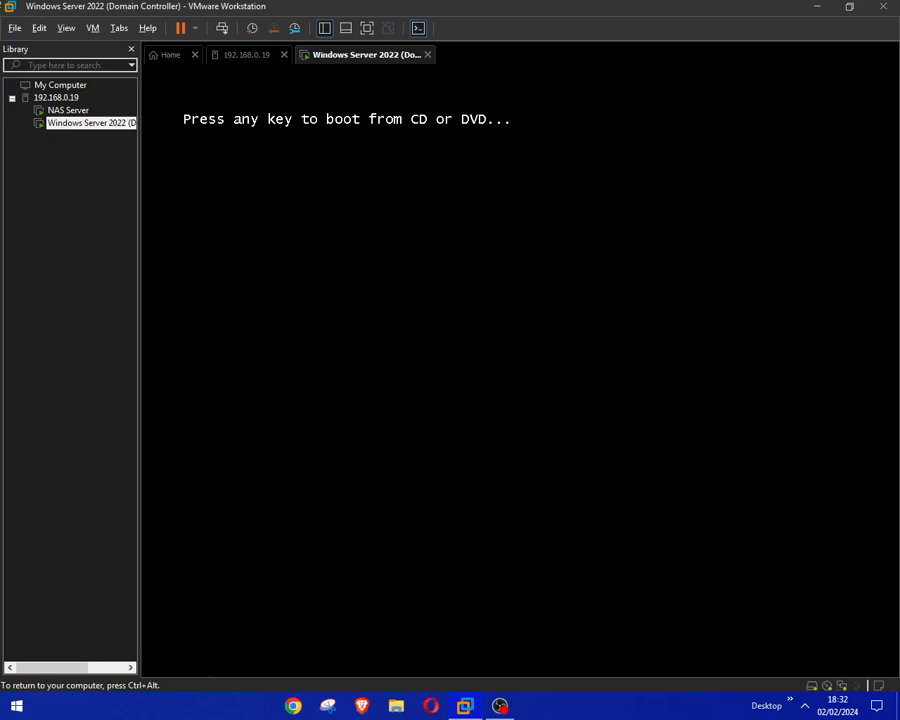
key("Return")
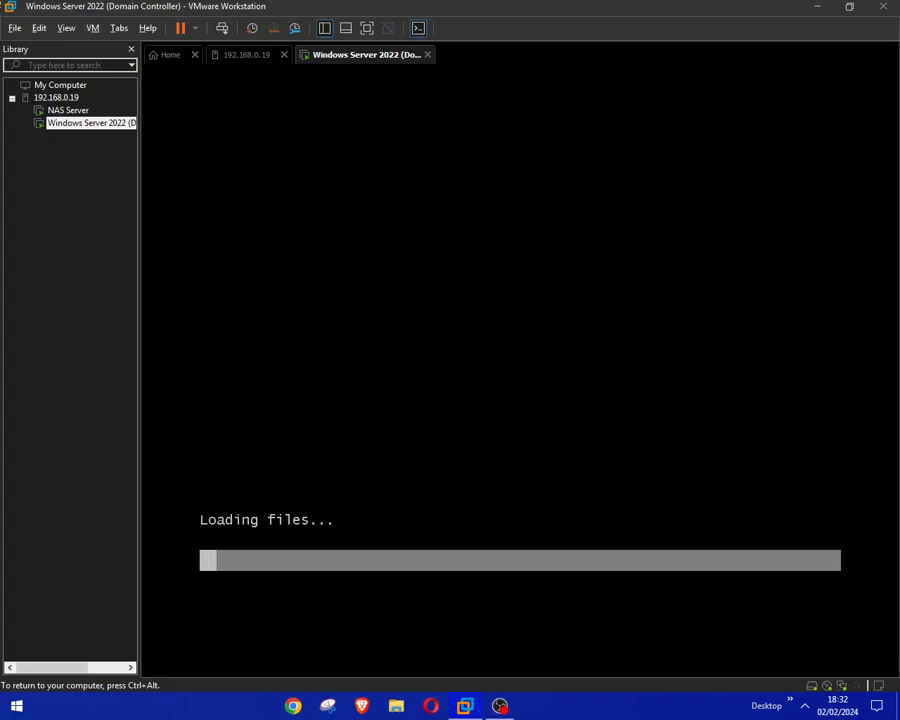
key("ctrl+alt")
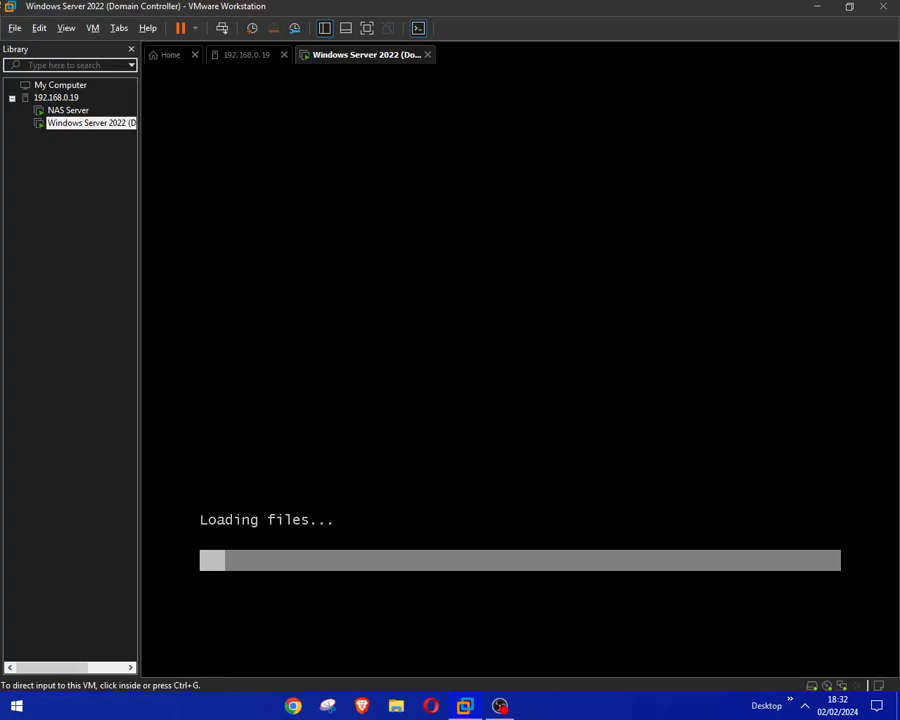
key("alt+Tab")
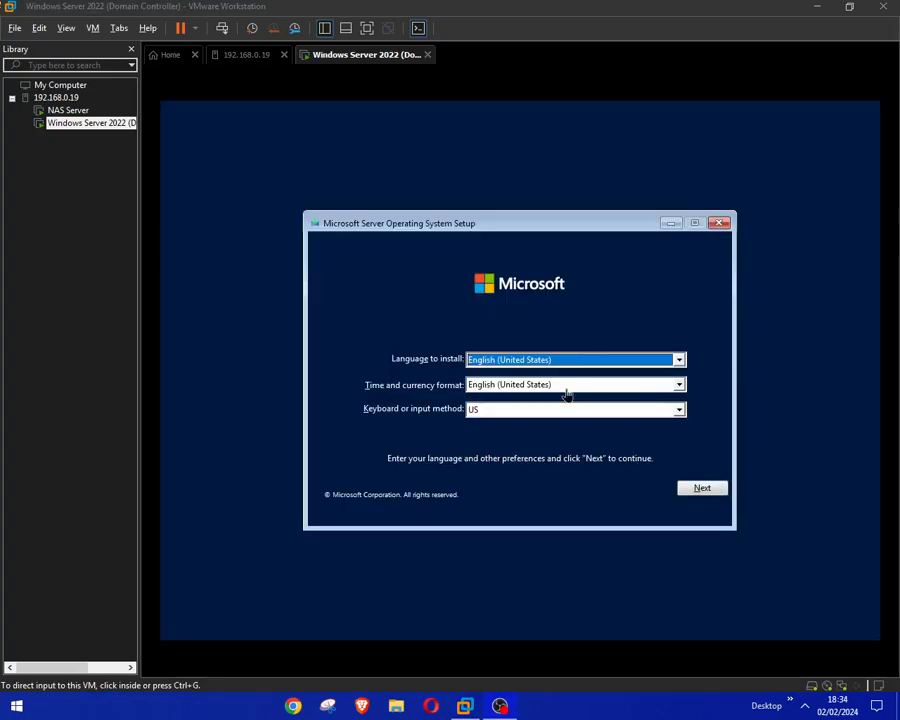
Set the time and currency format to English (United Kingdom) in Setup and start the installation
left_click(568, 394)
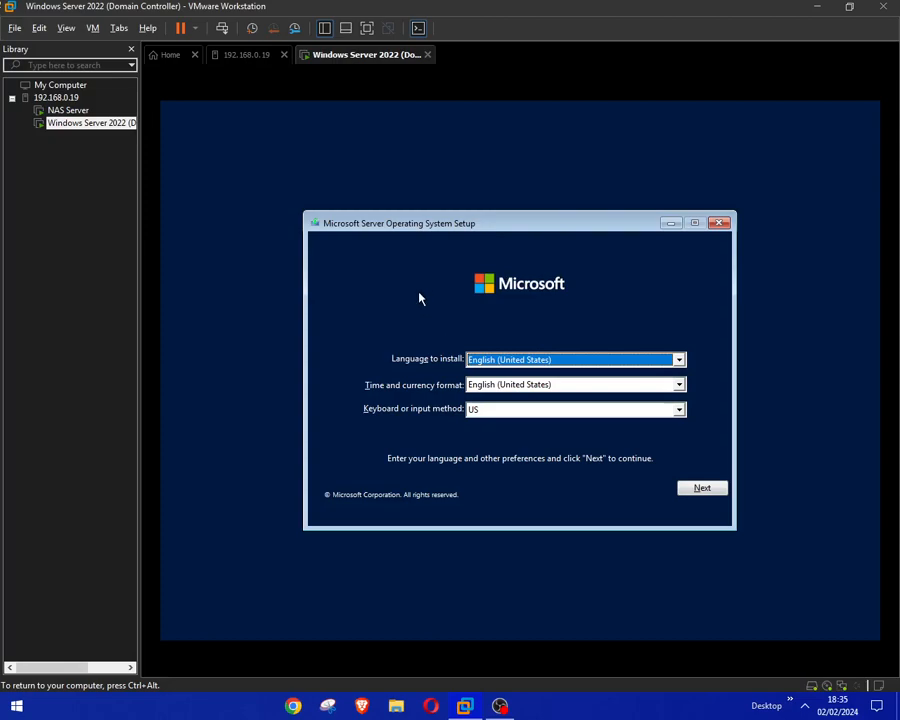
left_click(526, 386)
scroll(578, 430, "up", 2)
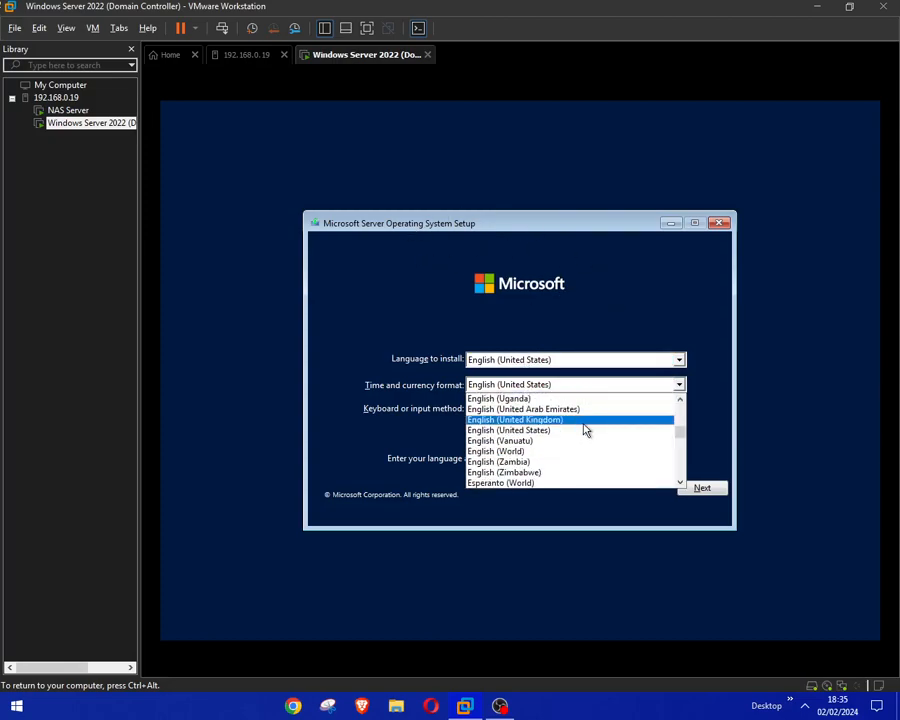
left_click(584, 416)
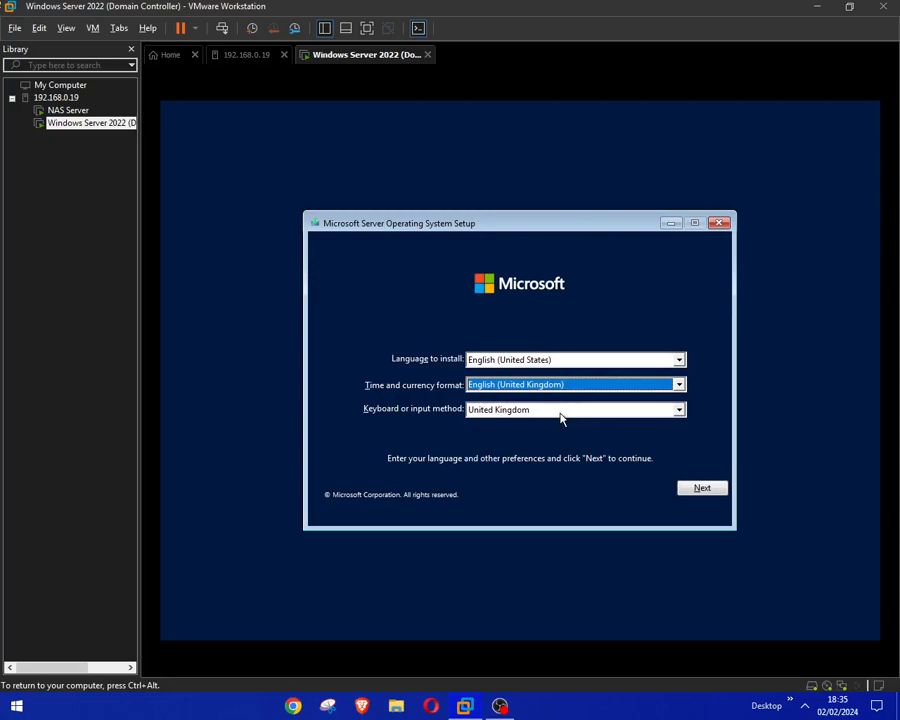
left_click(692, 492)
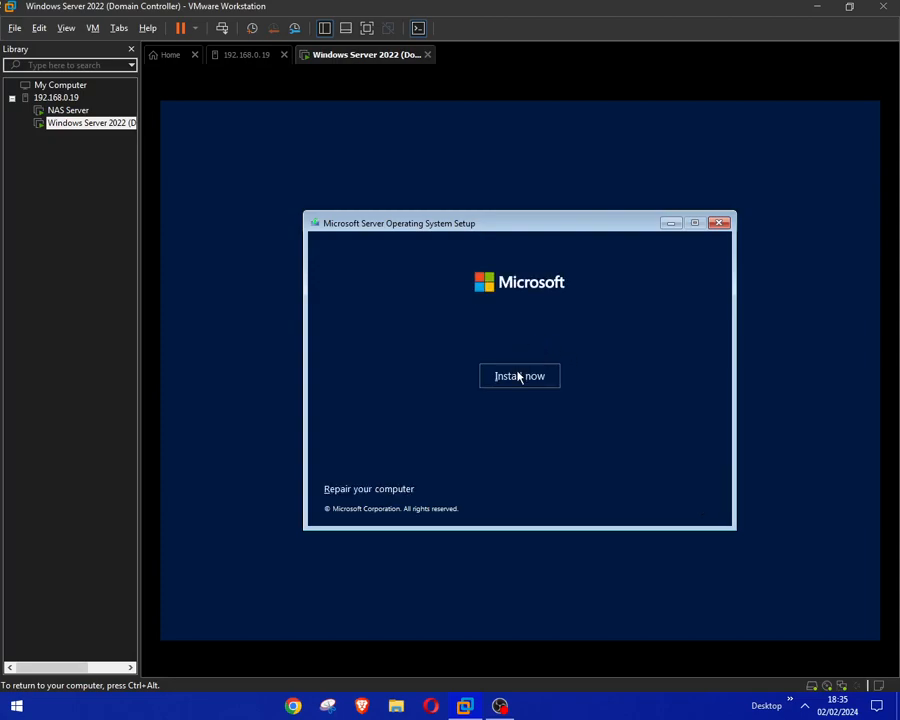
left_click(519, 376)
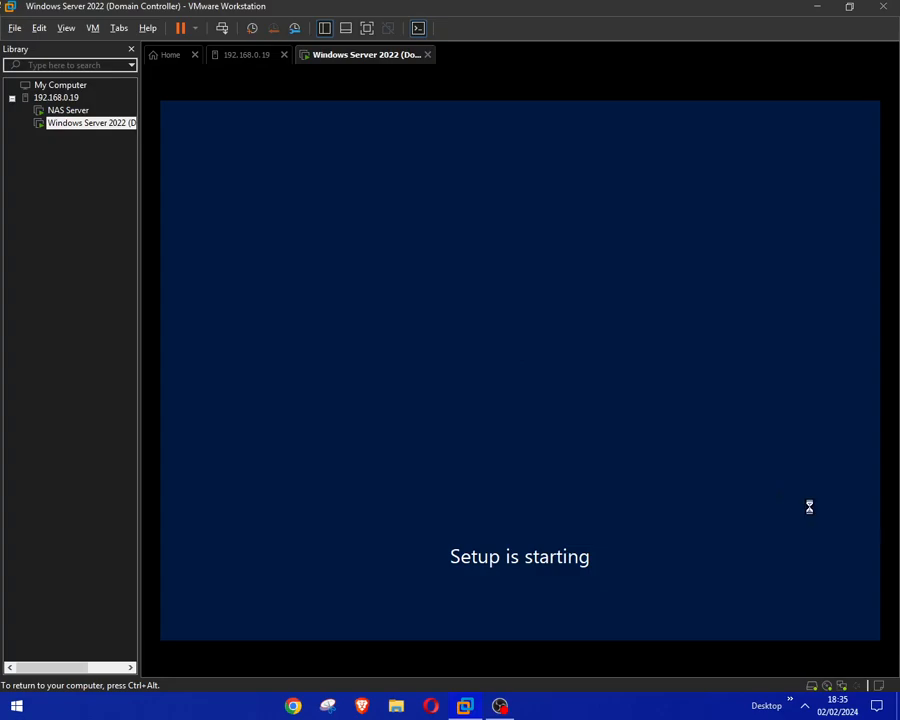
Choose Windows Server 2022 Standard Evaluation (Desktop Experience) as the operating system to install and continue
key("ctrl+alt")
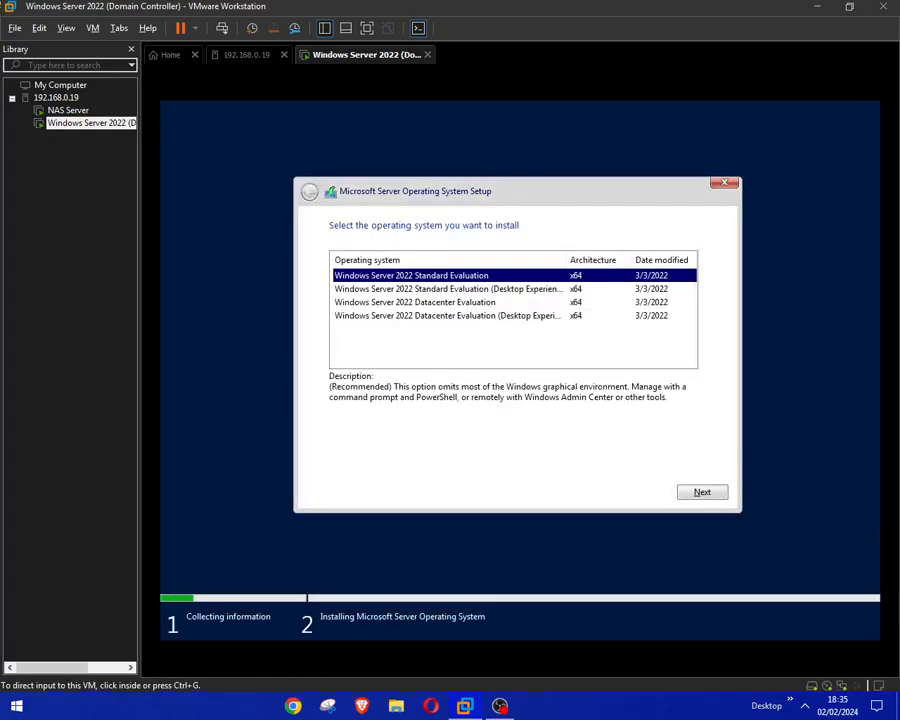
left_click(293, 299)
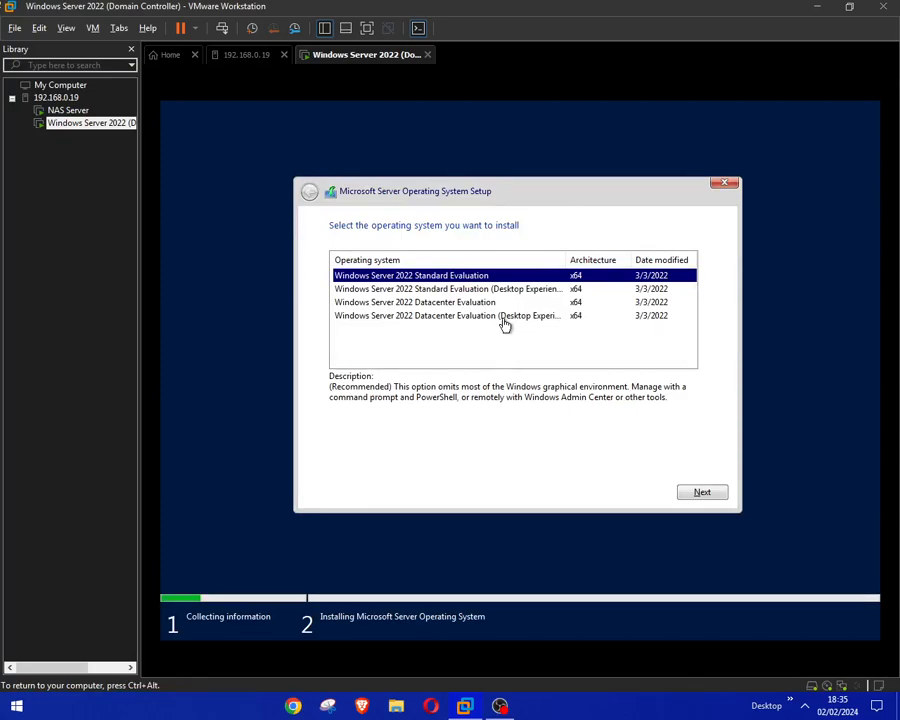
left_click(524, 291)
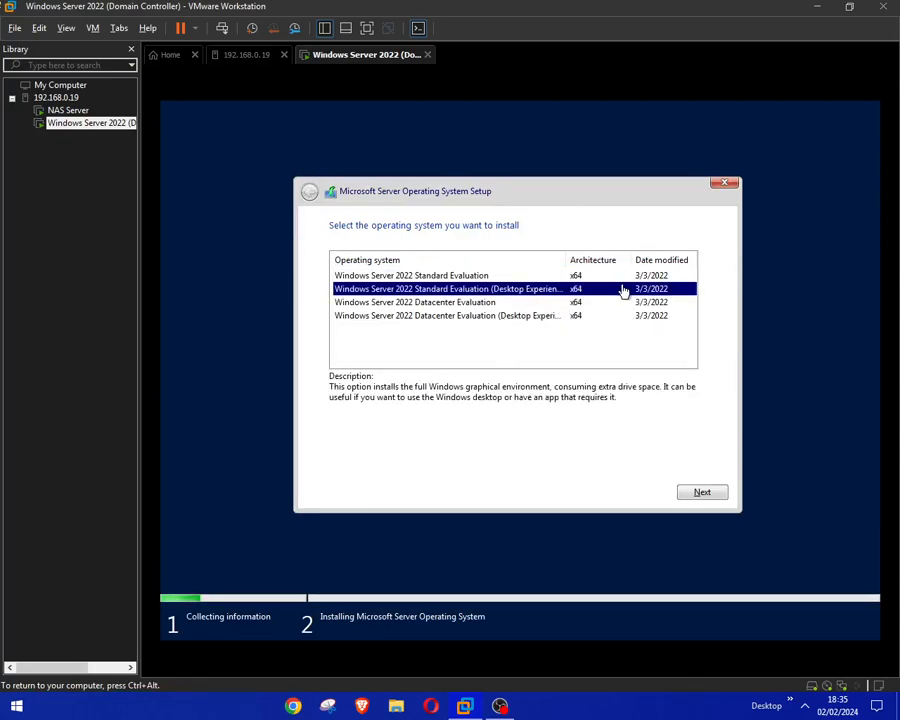
left_click(605, 280)
left_click(534, 287)
left_click(700, 493)
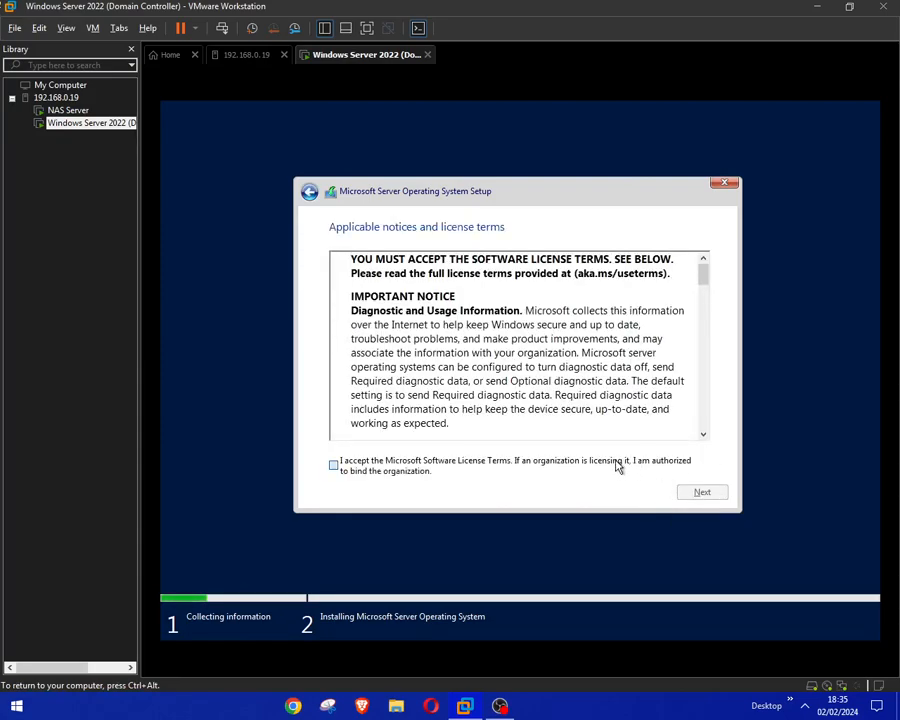
Accept the software license terms and start a custom installation on Drive 0 Unallocated Space
left_click(333, 465)
left_click(722, 497)
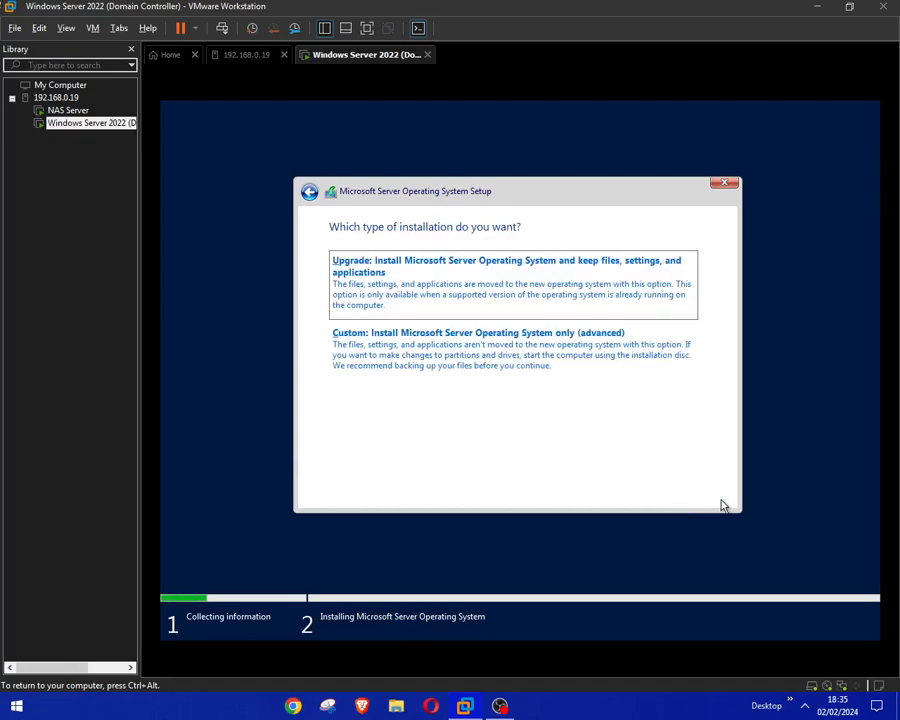
left_click(502, 346)
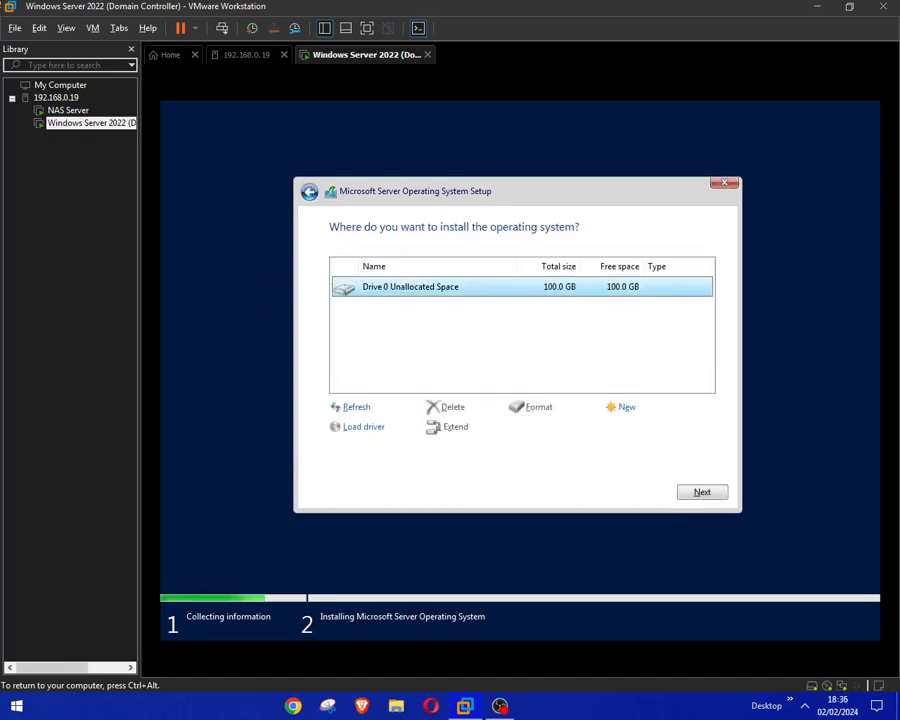
left_click(701, 494)
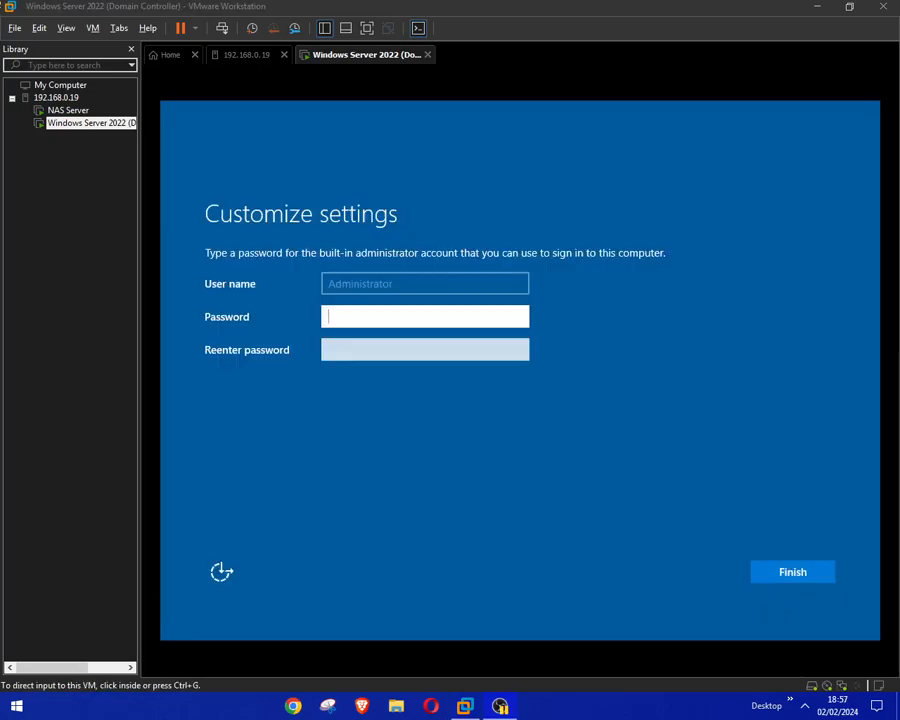
Enter and re-enter the password for the built-in Administrator account, and finish customizing the settings
left_click(382, 343)
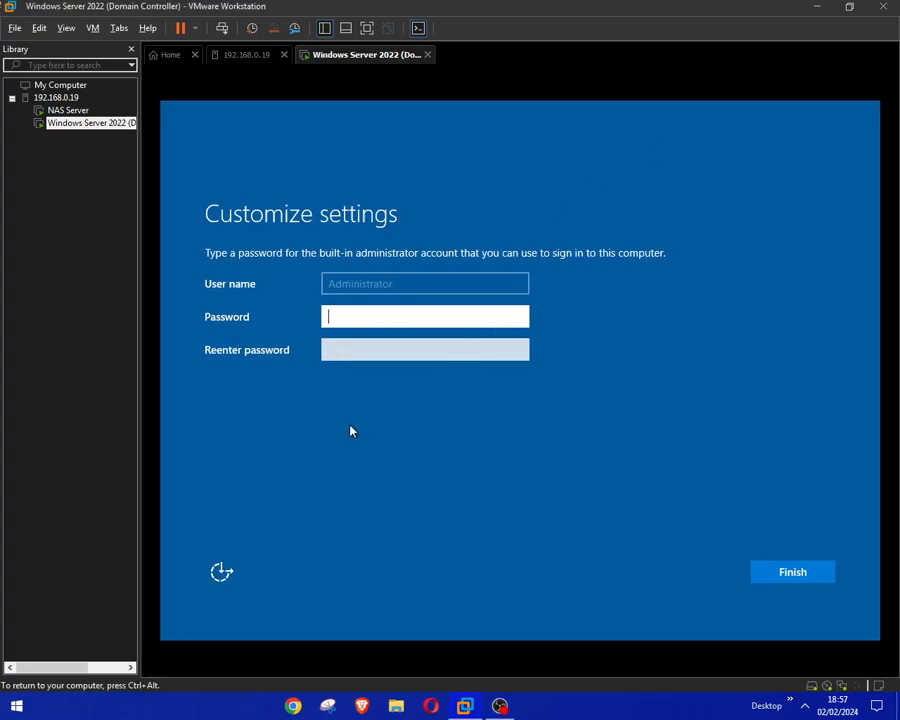
type("••••••••••")
left_click(461, 344)
type("••")
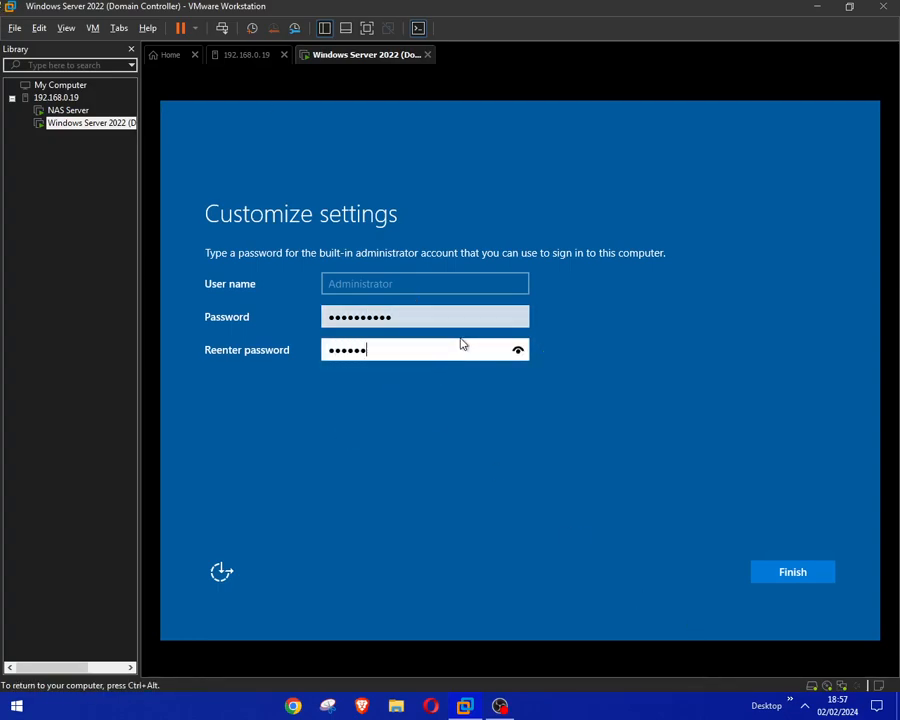
key("Return")
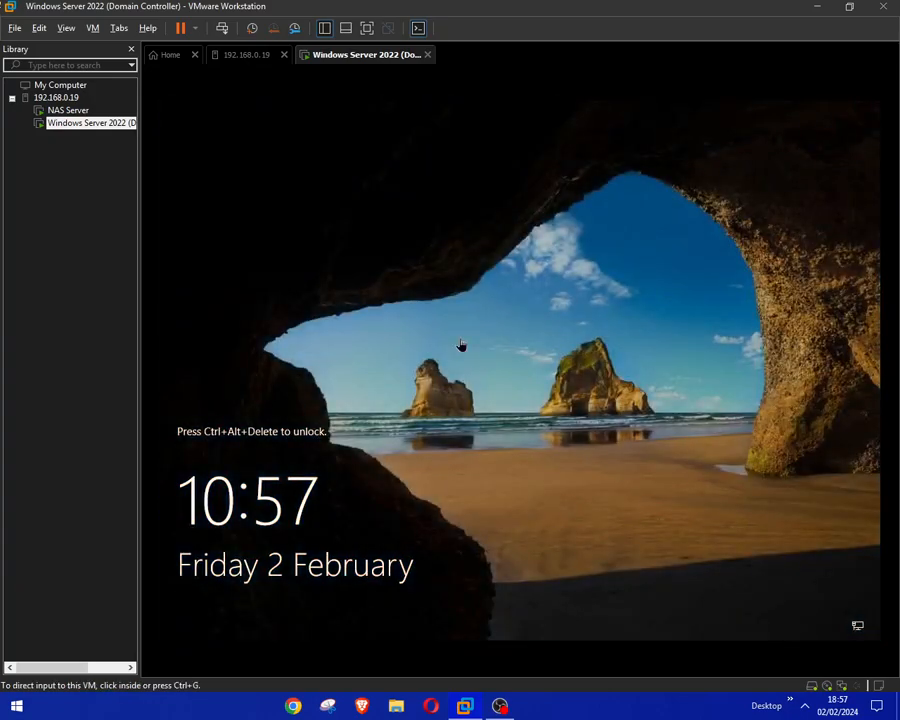
Send Ctrl+Alt+Del to the virtual machine to unlock it, and sign in with the Administrator account's password
left_click(97, 31)
left_click(118, 28)
mouse_move(92, 28)
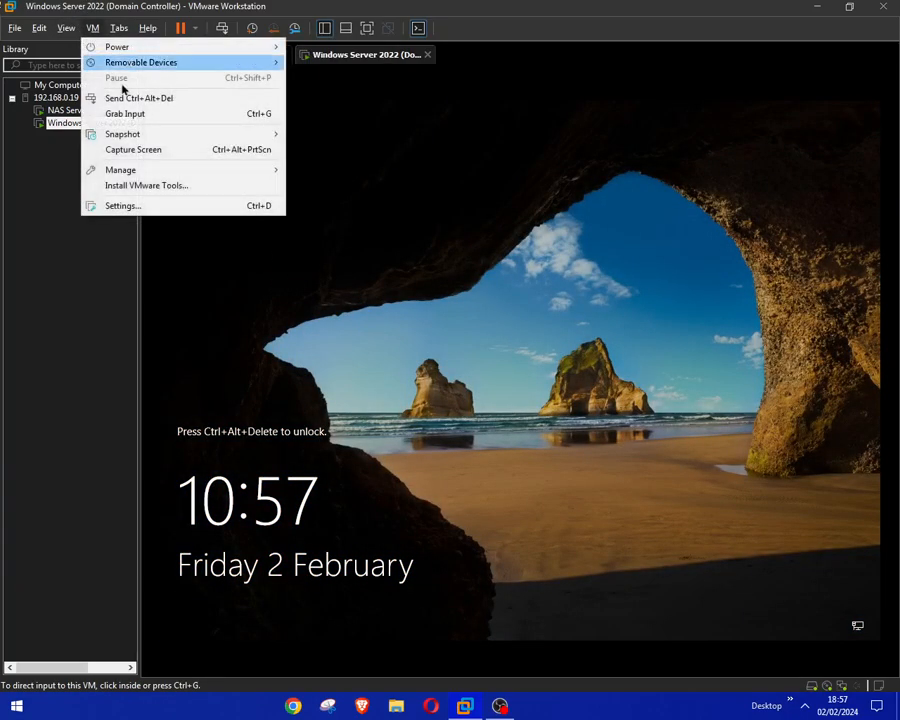
left_click(150, 98)
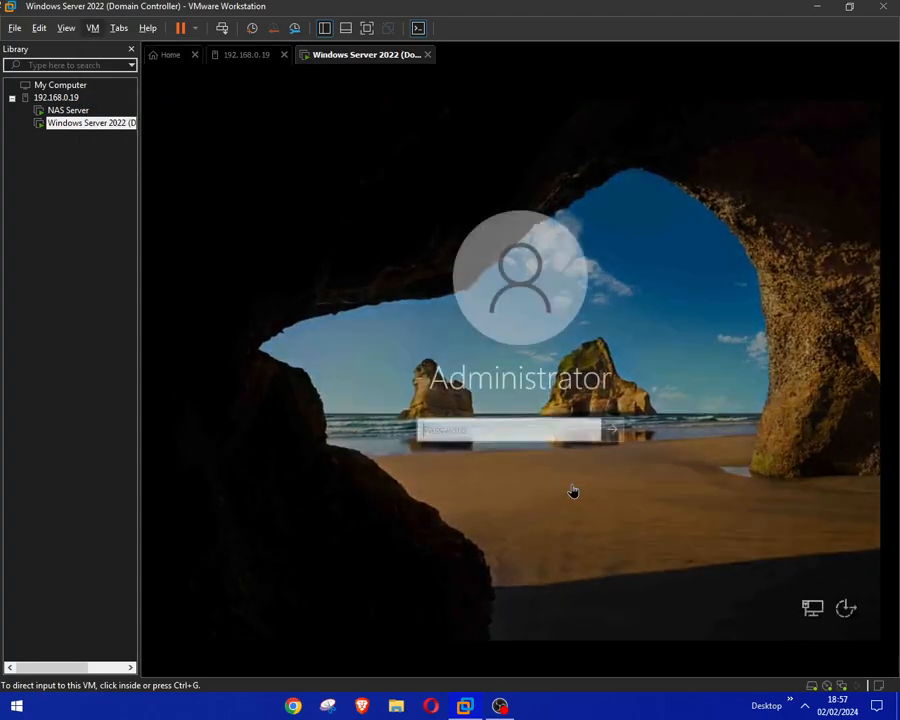
left_click(573, 490)
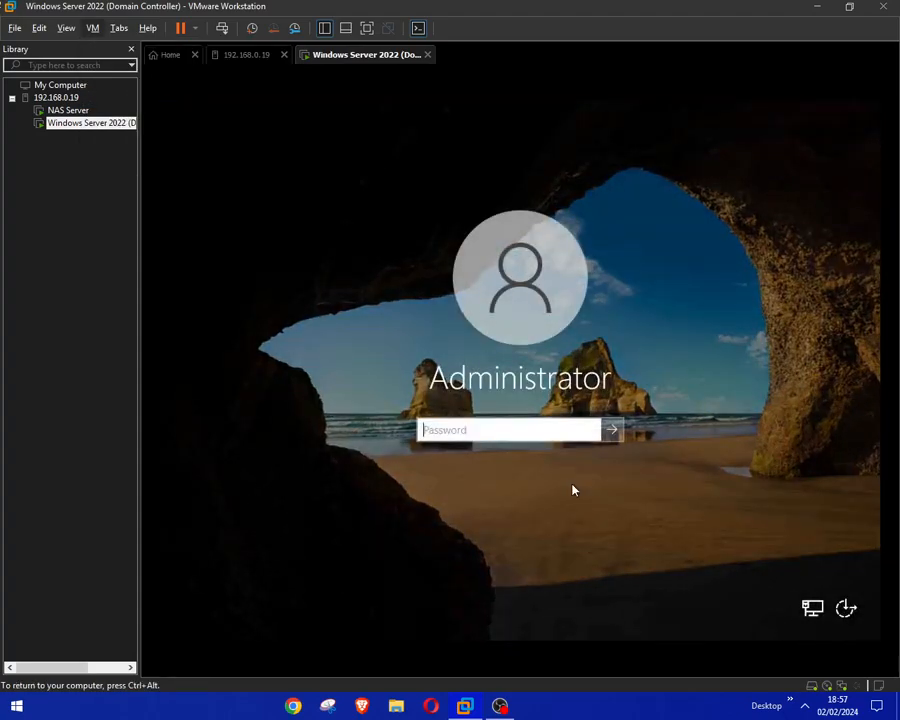
type("*********")
key("Return")
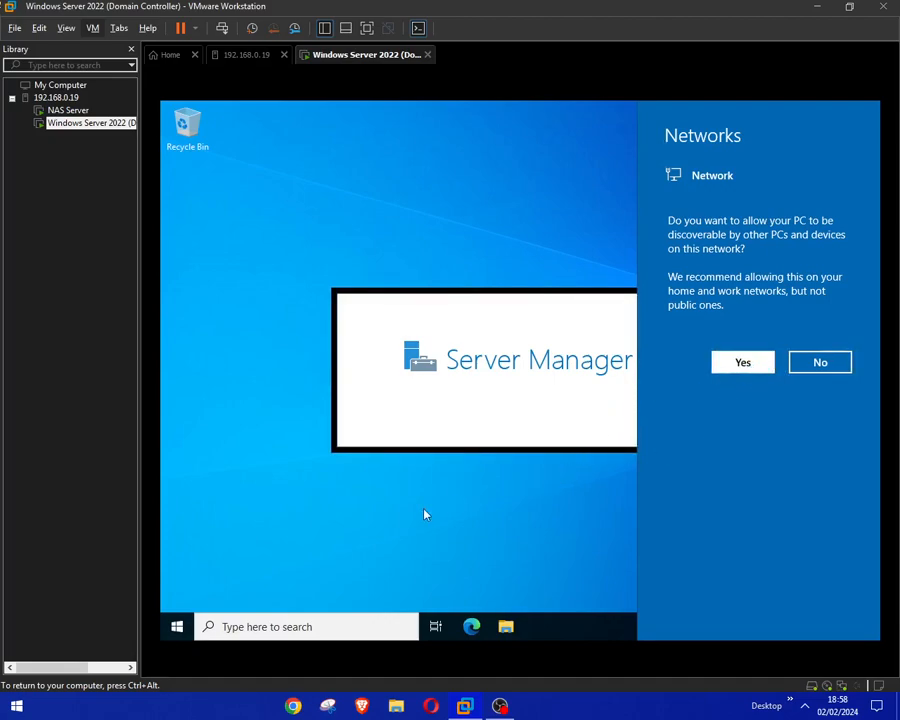
Dismiss the network discovery prompt and cancel the Server Manager problem report
left_click(196, 612)
left_click_drag(774, 490, 834, 593)
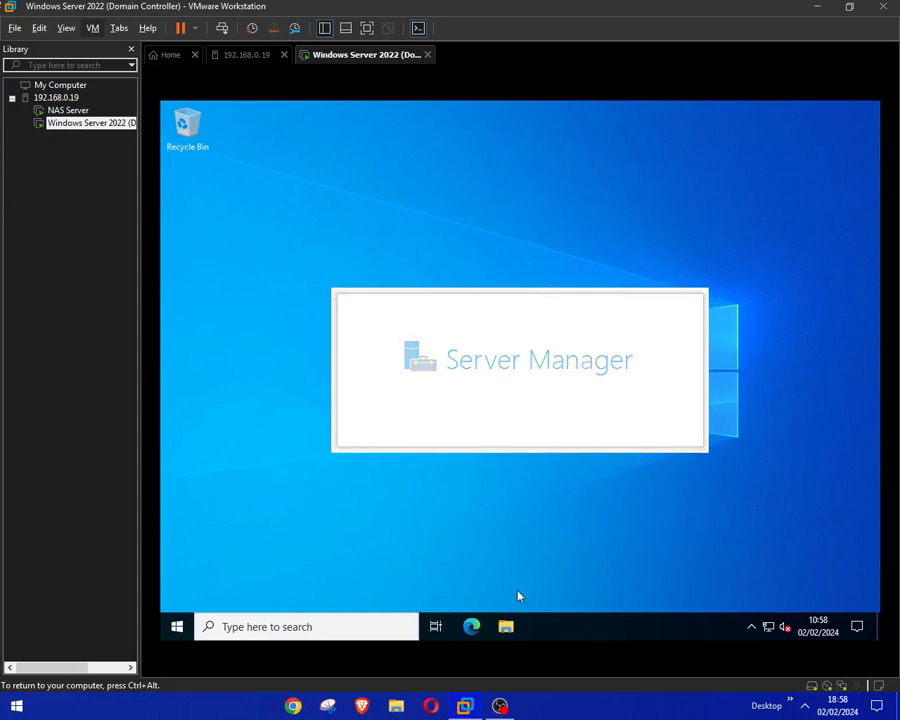
left_click(530, 392)
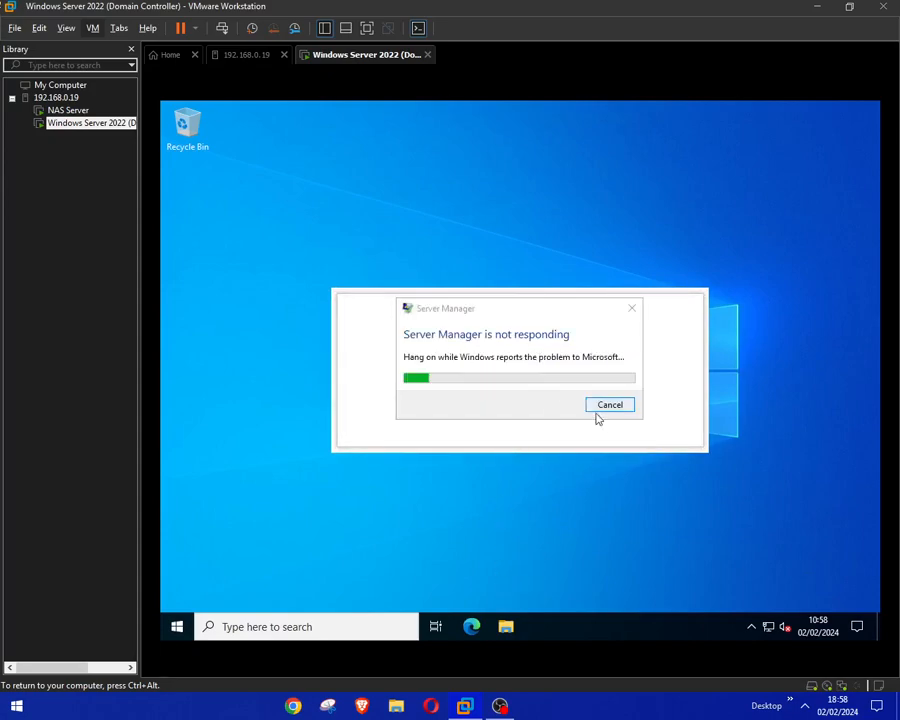
left_click(610, 404)
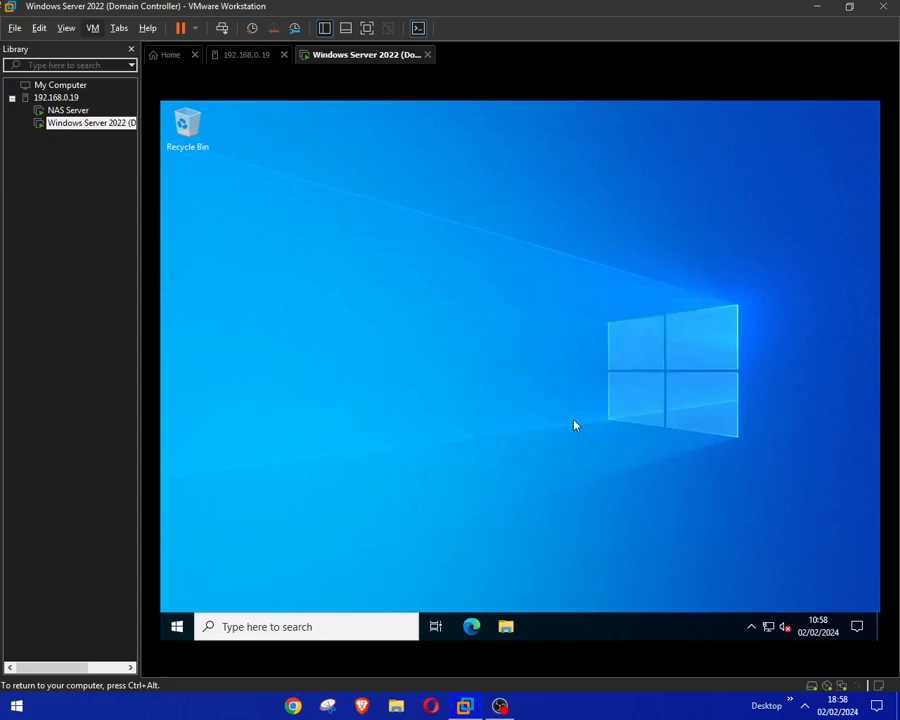
Open the server's Windows Settings, look over the categories, and close the window
key("super")
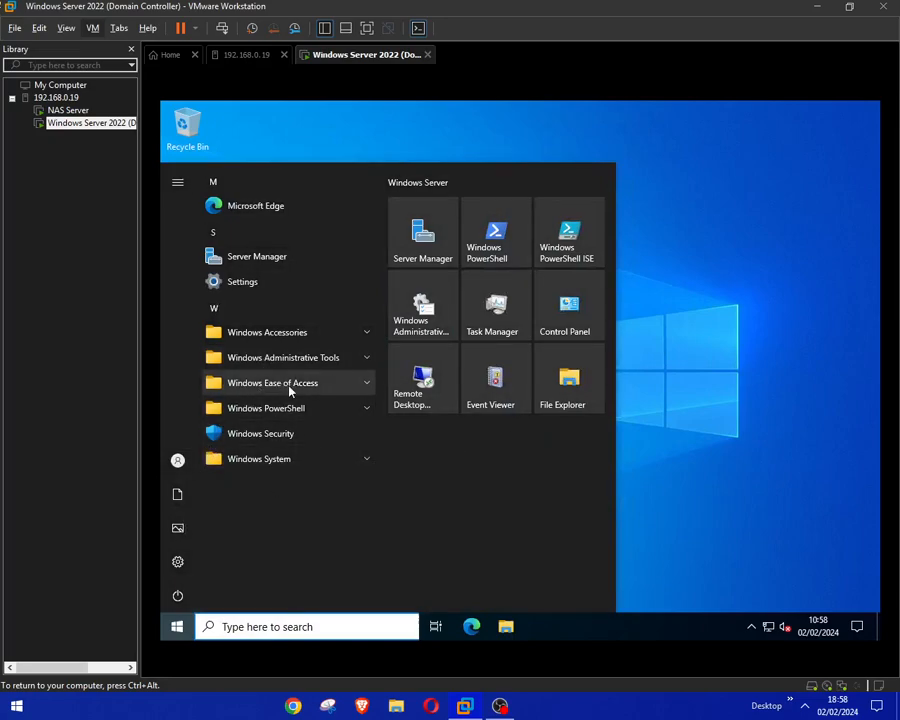
left_click(307, 288)
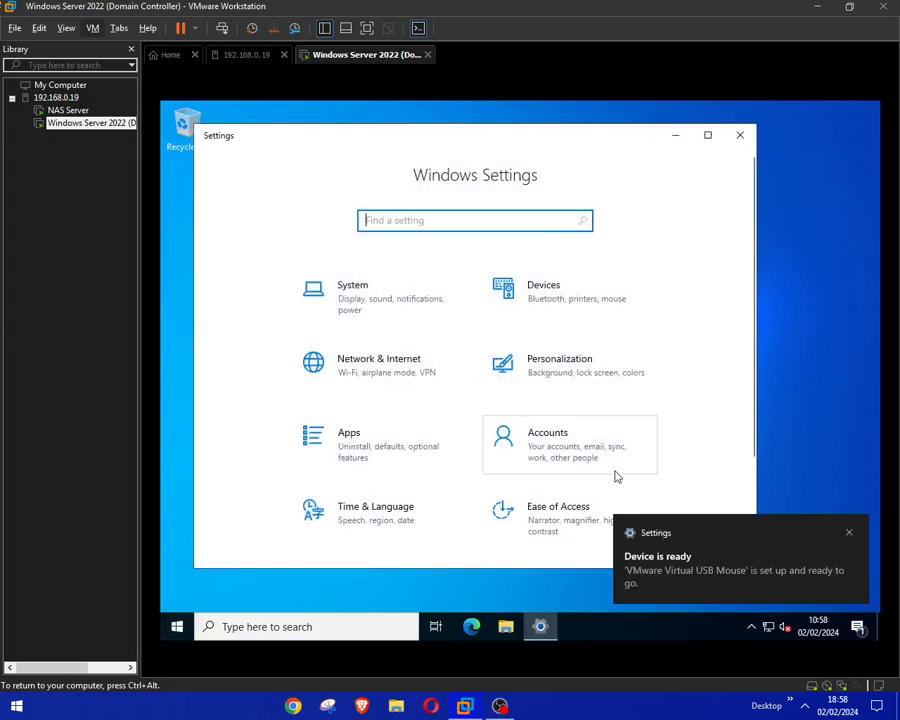
left_click(738, 136)
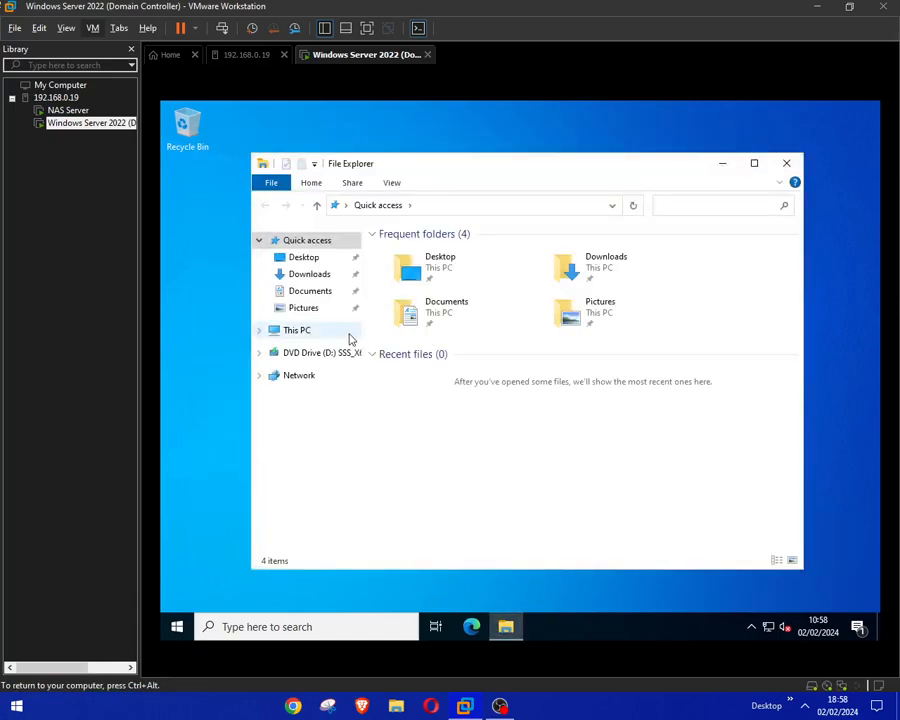
View the server's drives under This PC in File Explorer, and close the window
left_click(349, 336)
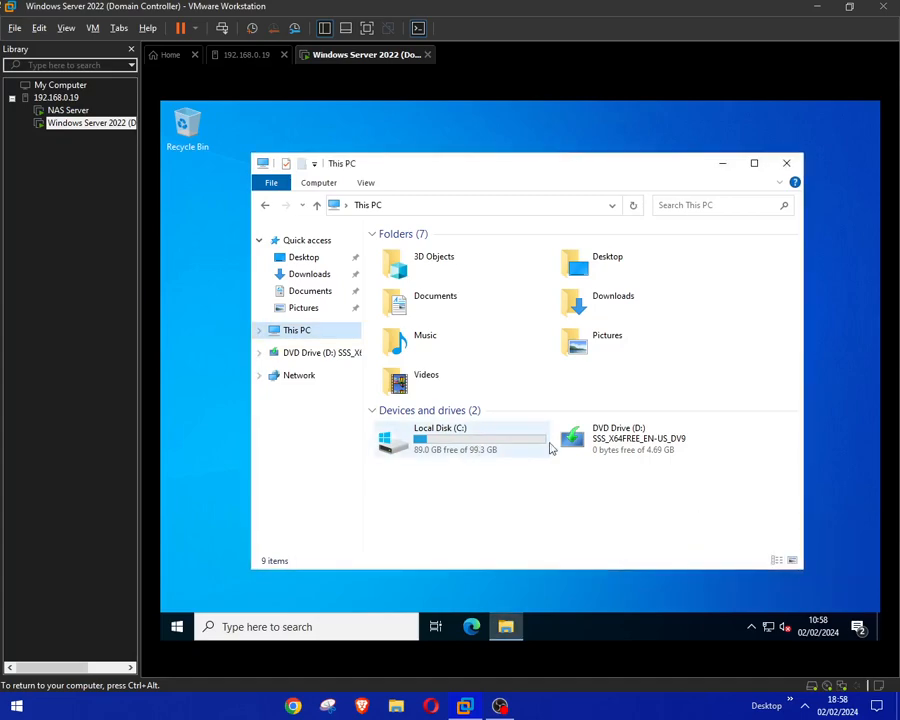
left_click_drag(575, 508, 500, 570)
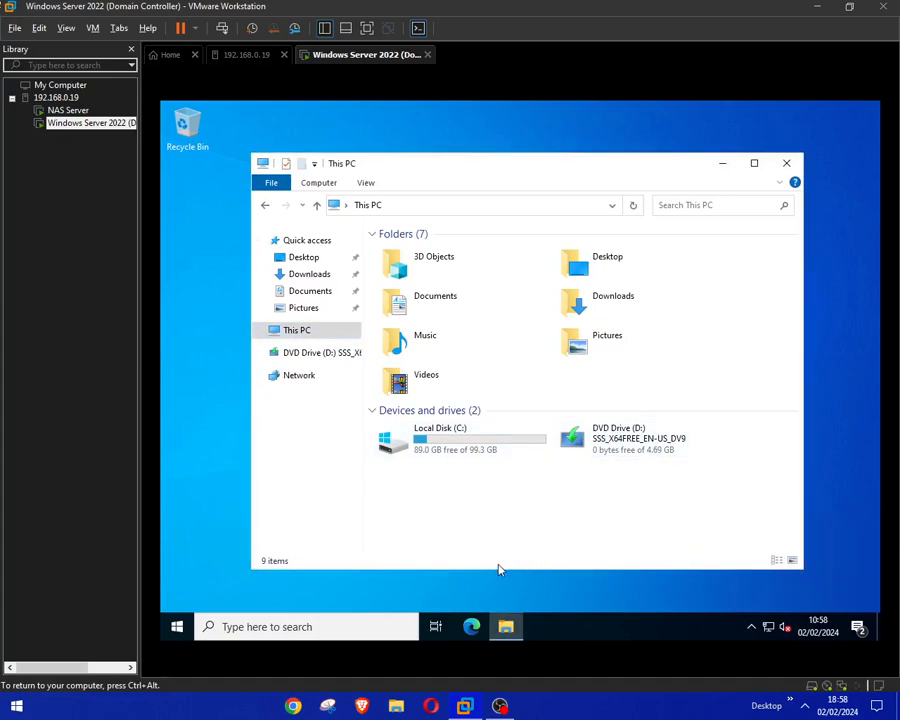
key("alt+F4")
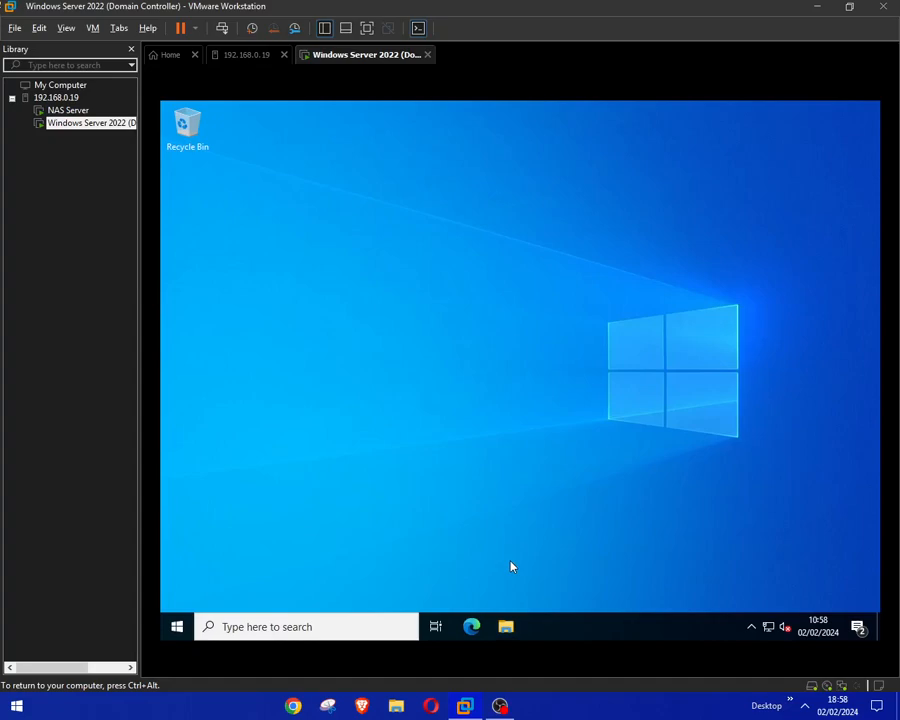
Open Server Manager in the virtual machine and dismiss the Windows Admin Center message
key("super")
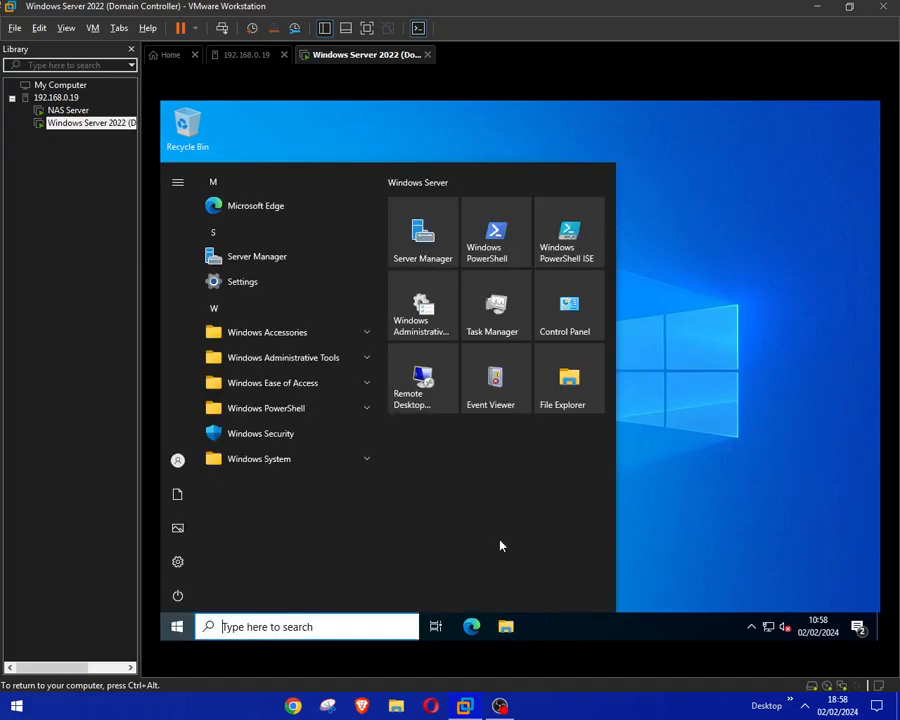
left_click(410, 245)
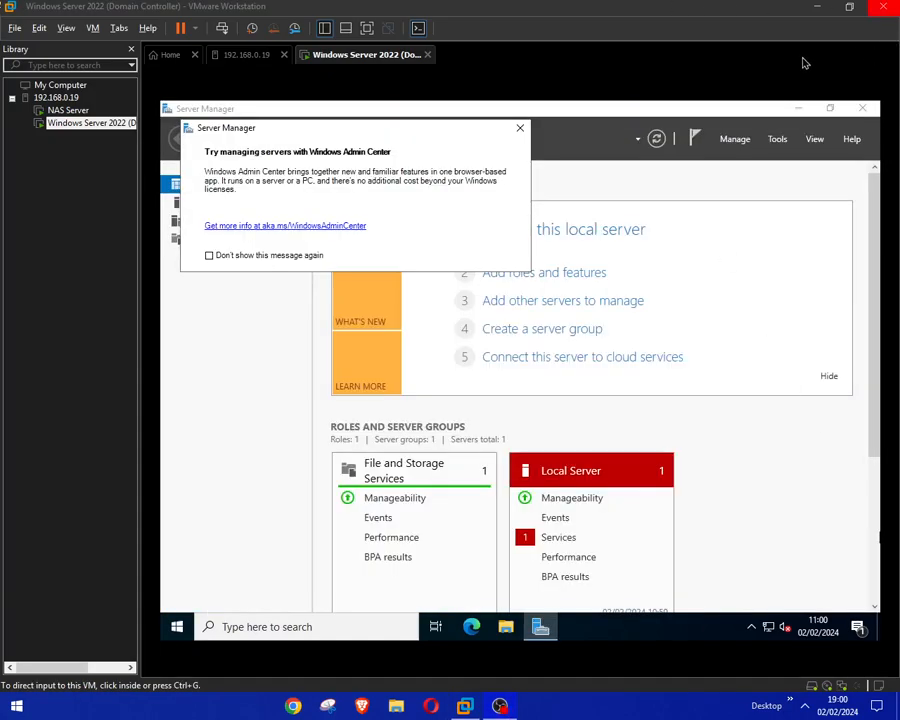
left_click(520, 129)
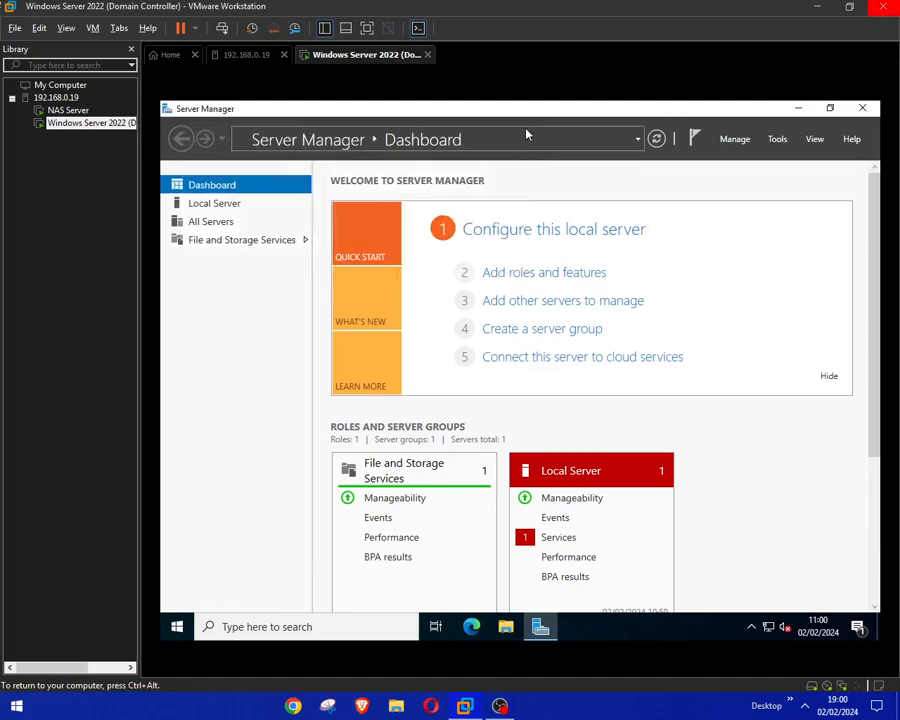
Start adding roles and features, choosing a role-based or feature-based installation on the local server from the server pool
left_click(511, 284)
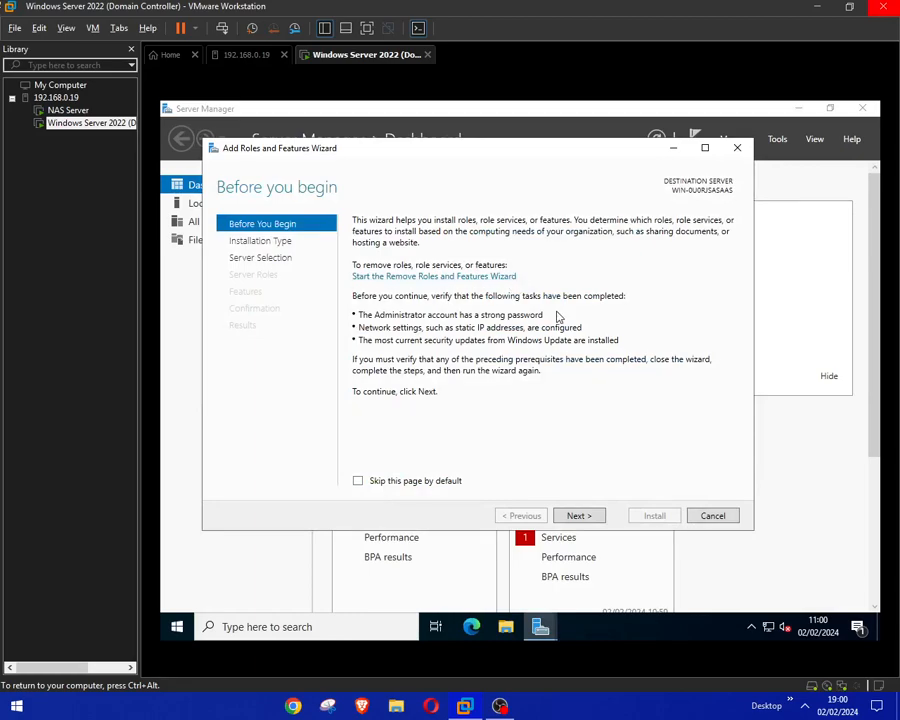
left_click(578, 516)
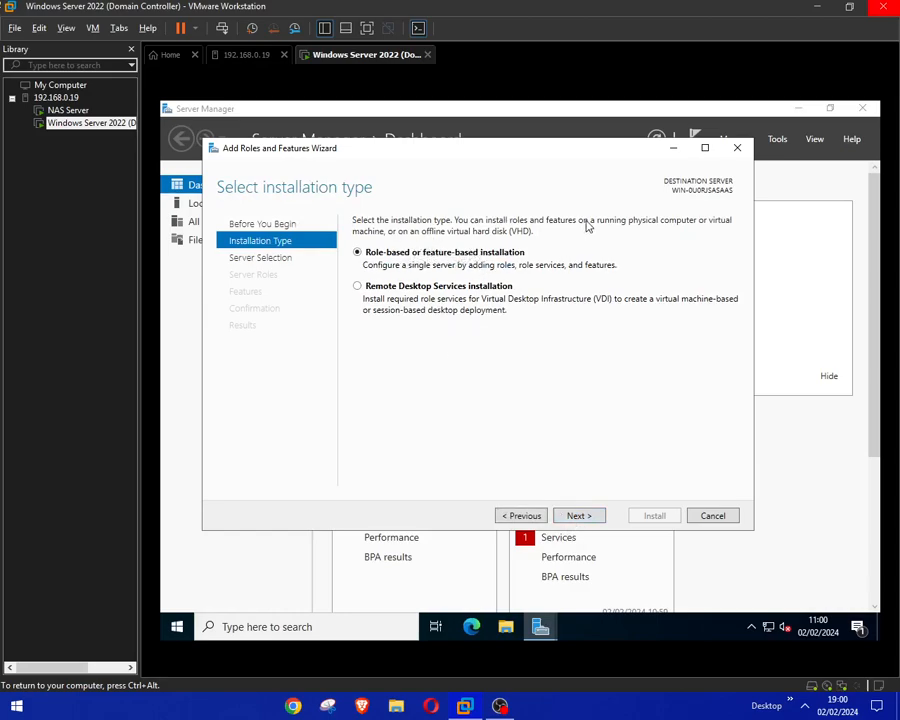
left_click(583, 520)
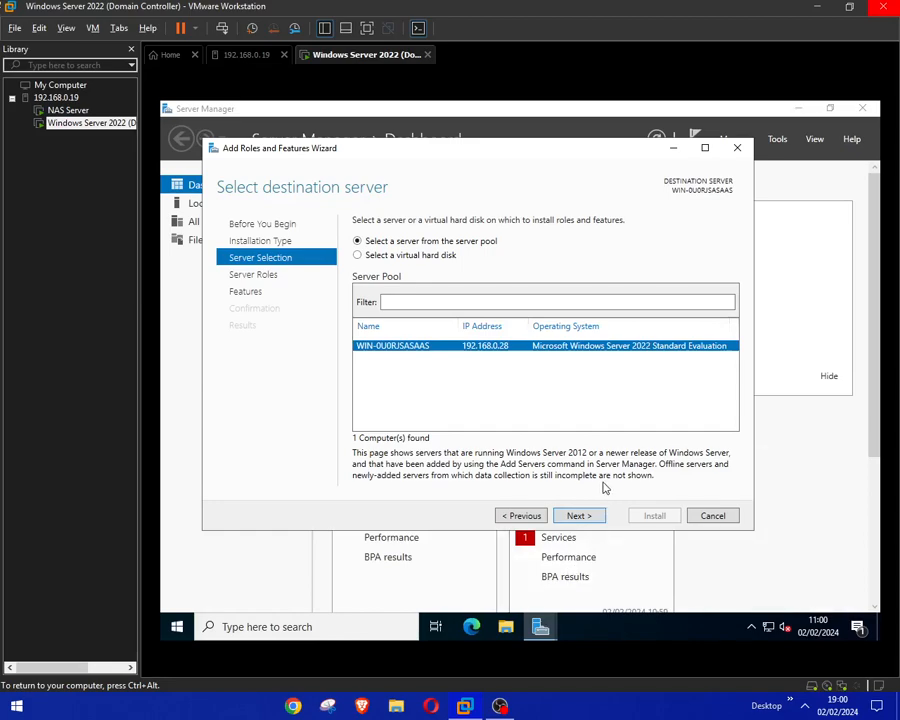
left_click(585, 519)
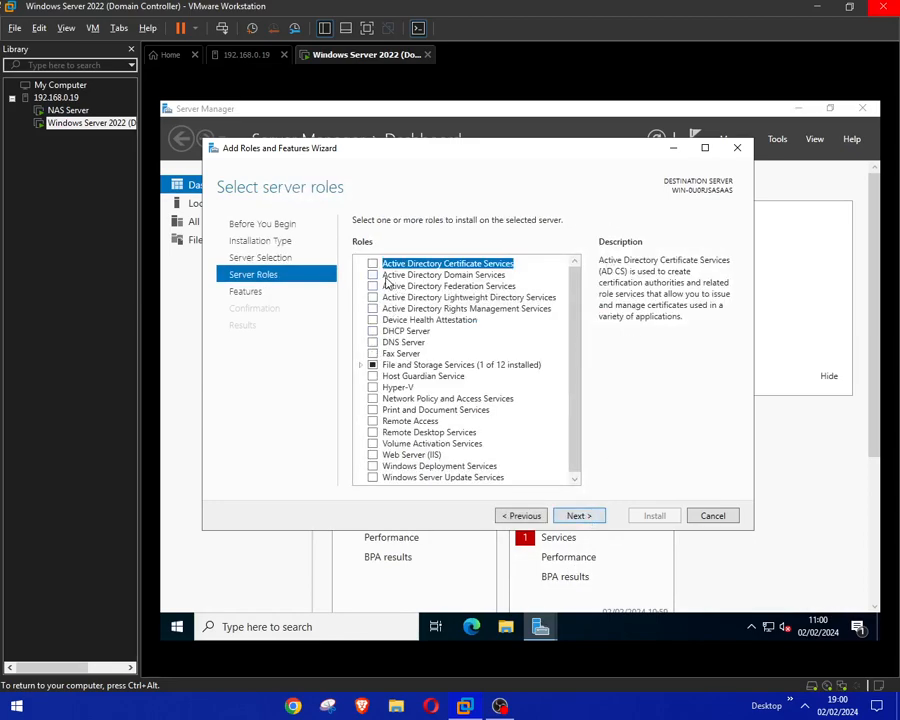
Select the Active Directory Domain Services and DNS Server roles with their required features, continuing past the static IP validation warning
left_click(482, 276)
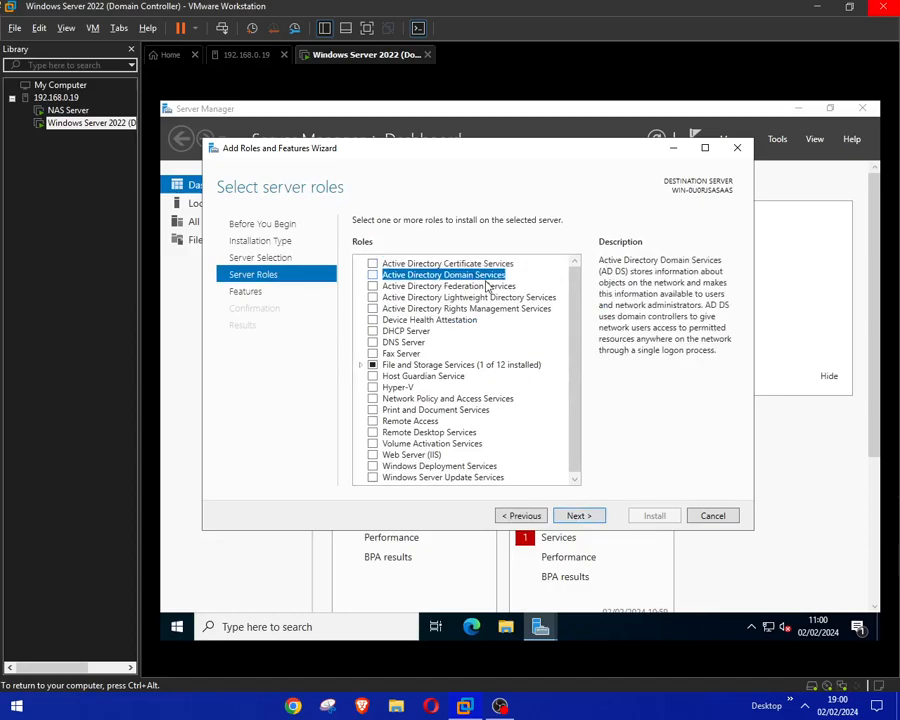
left_click(374, 276)
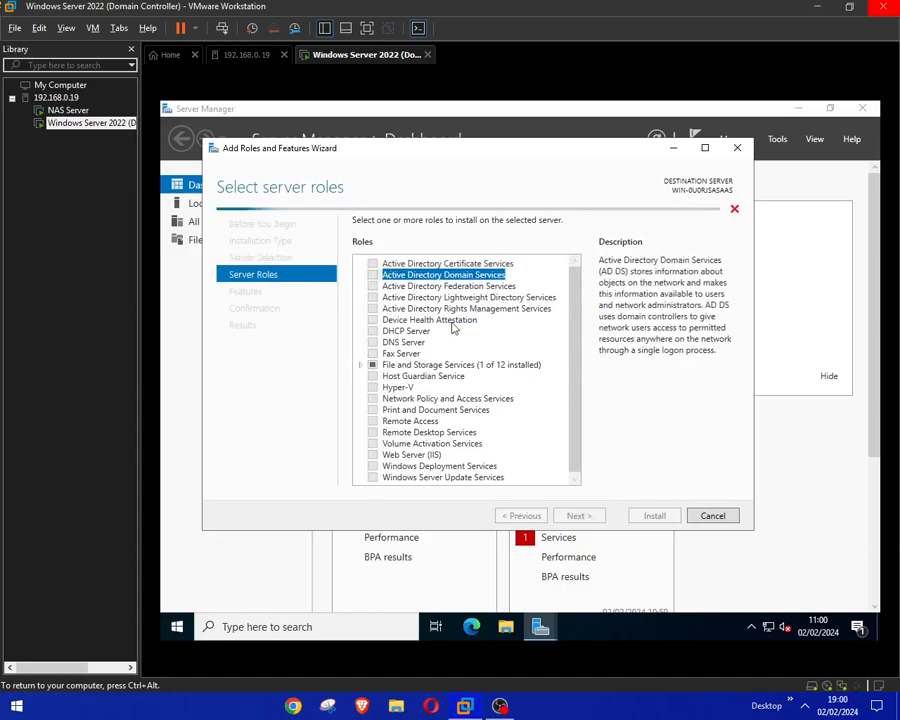
left_click(522, 460)
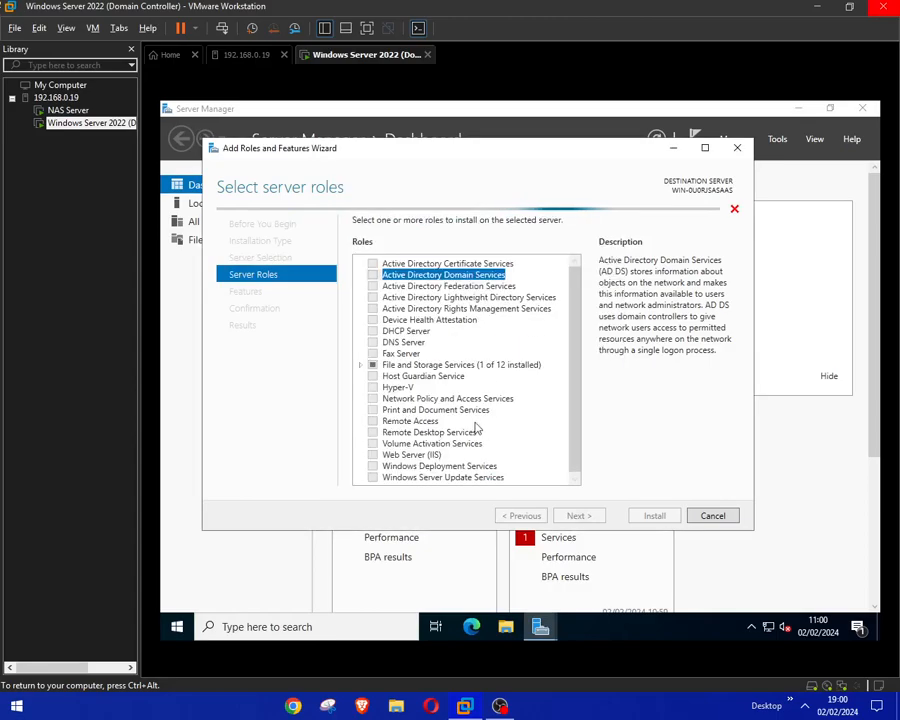
left_click(373, 342)
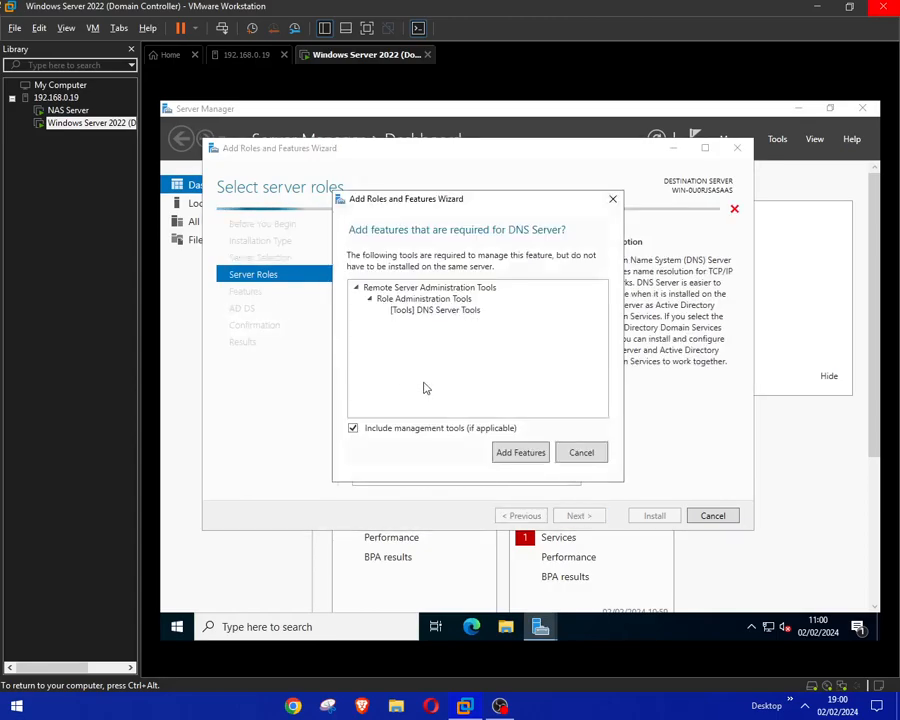
left_click(520, 453)
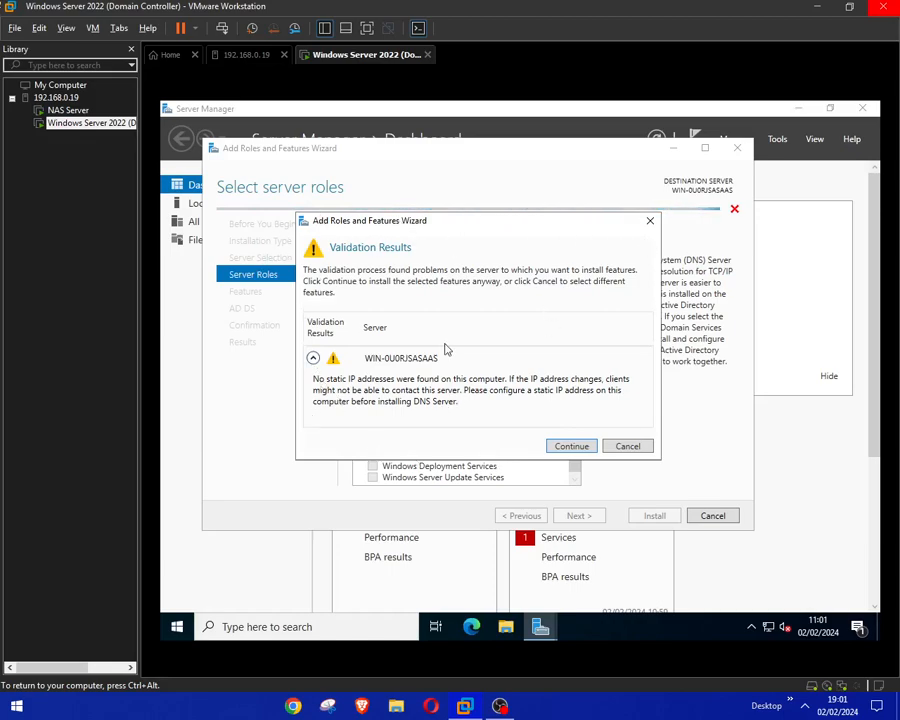
left_click(589, 449)
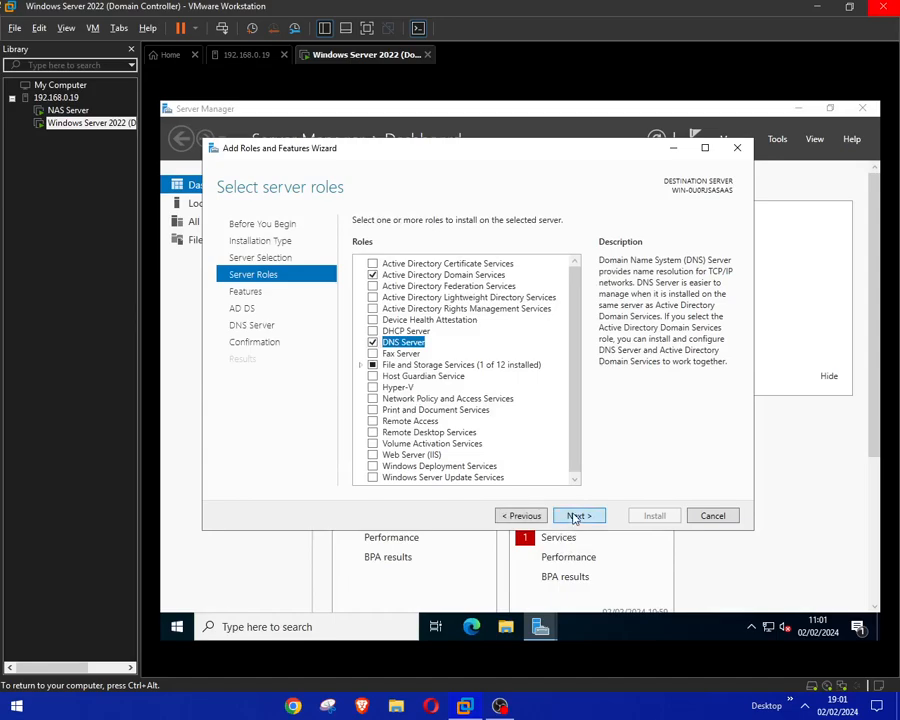
Keep the preselected features, accept the AD DS and DNS Server pages, and install the chosen roles
left_click(575, 516)
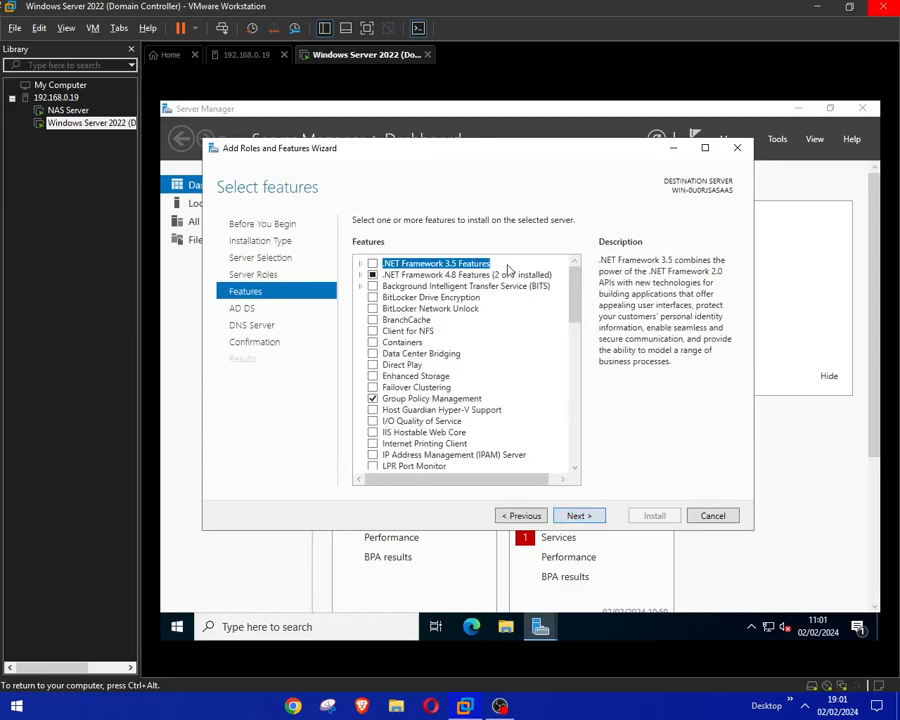
scroll(458, 342, "down", 3)
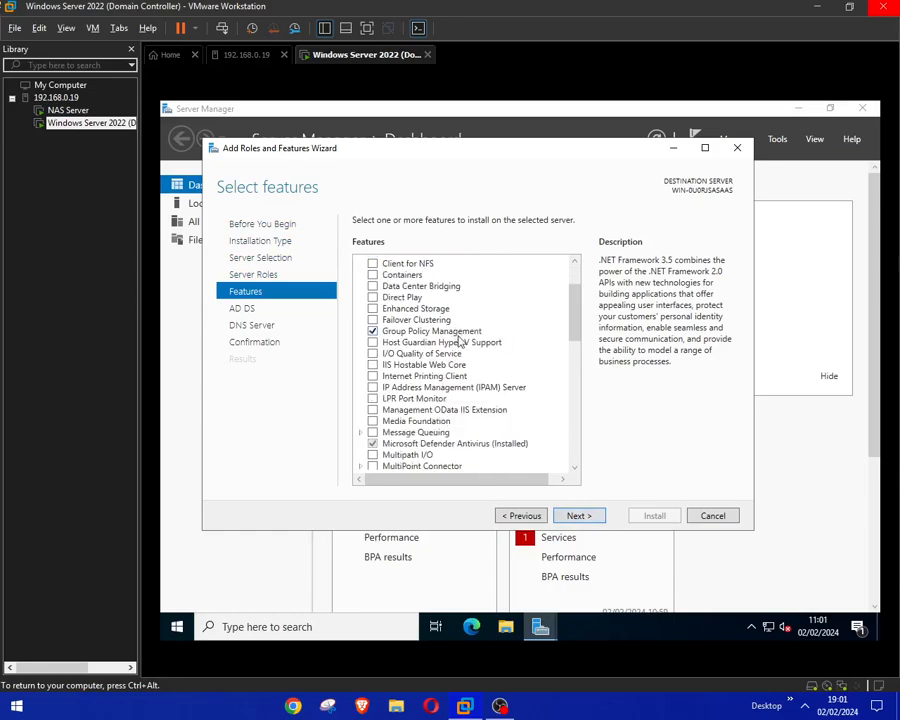
scroll(466, 340, "up", 3)
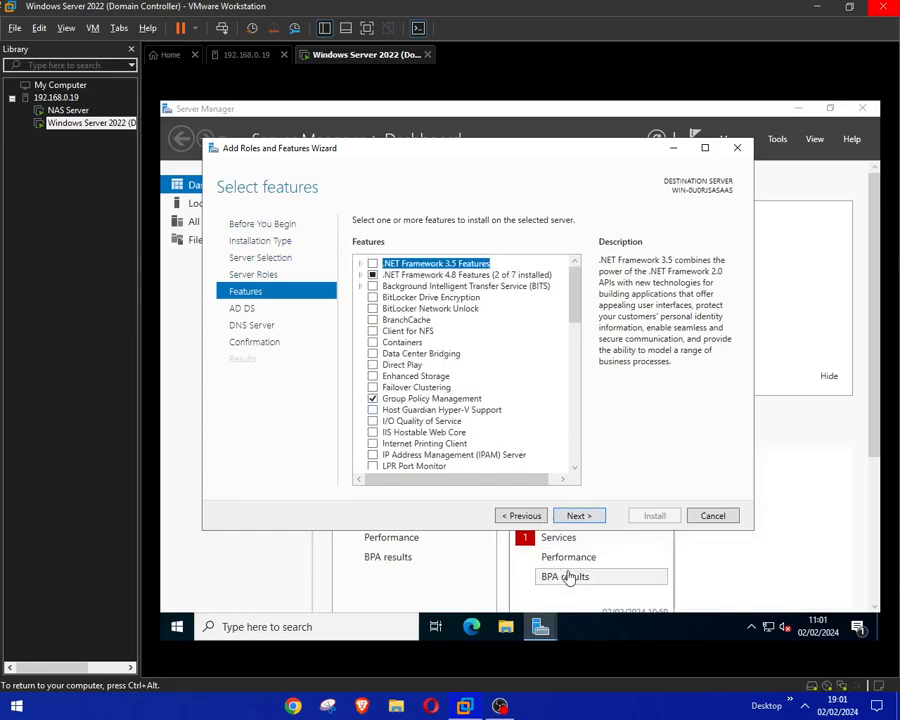
left_click(589, 517)
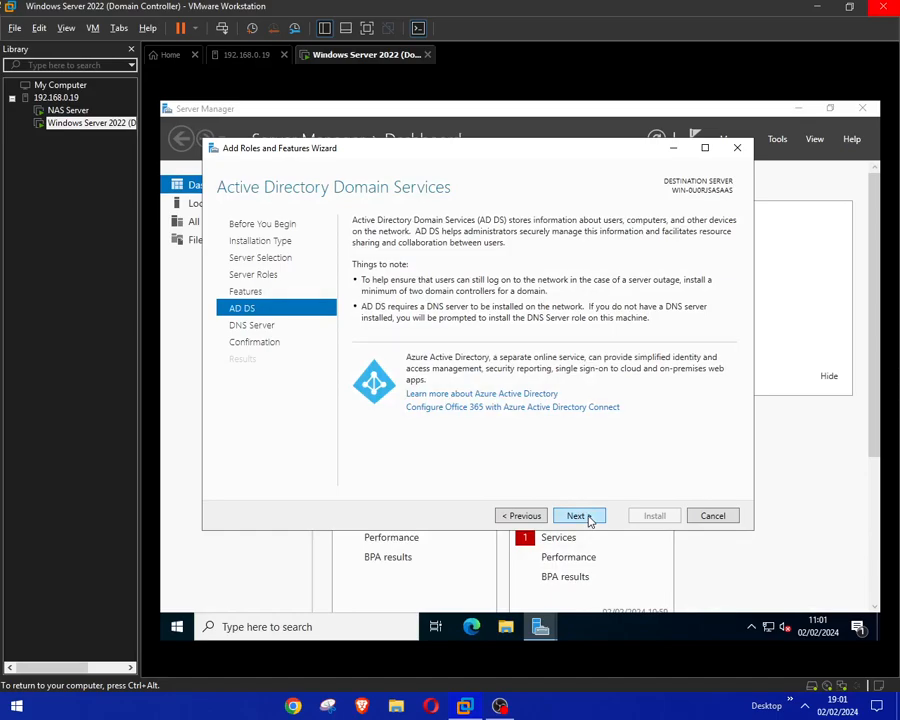
left_click(589, 517)
left_click(589, 517)
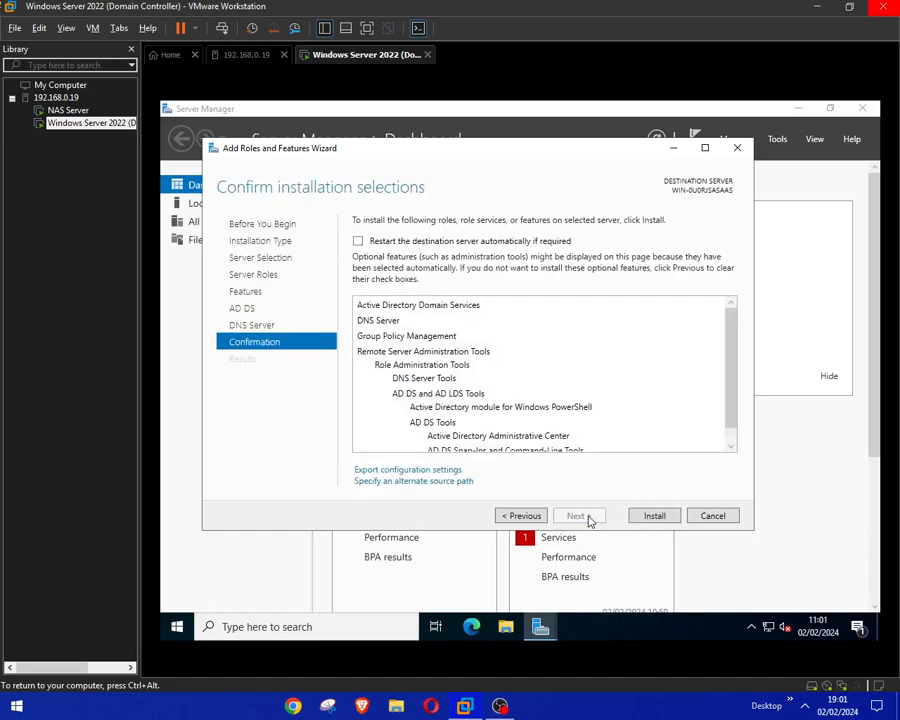
key("Return")
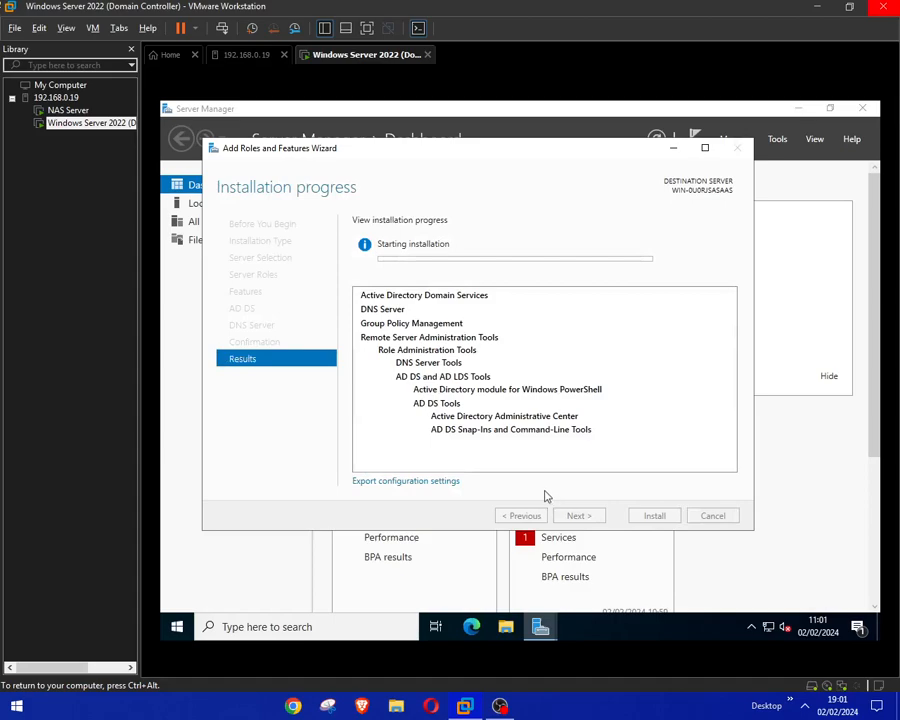
key("ctrl+alt")
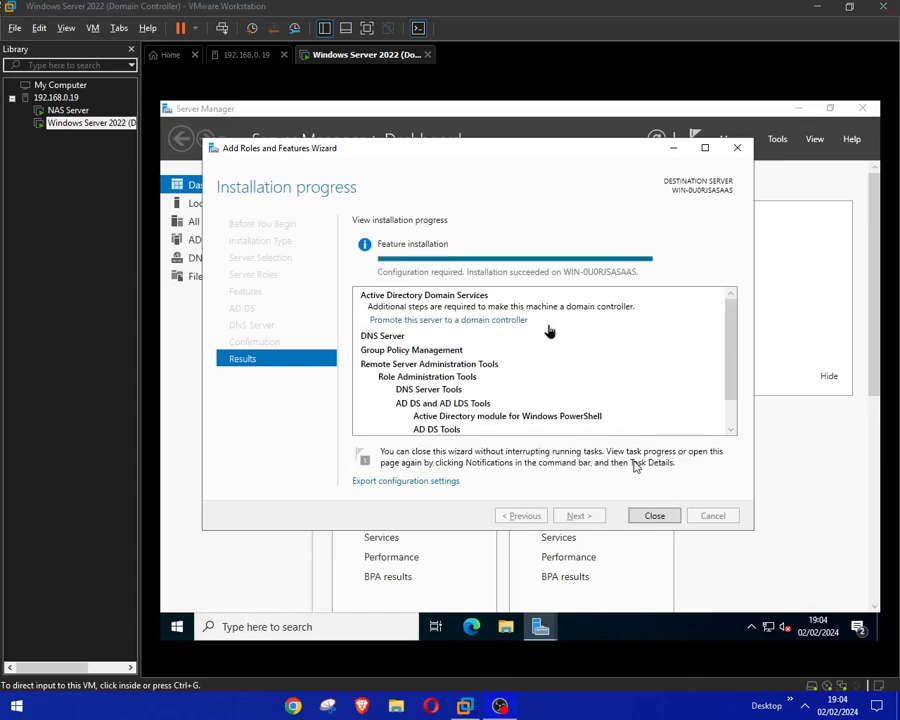
Close the finished roles wizard and start promoting this server to a domain controller
left_click(540, 329)
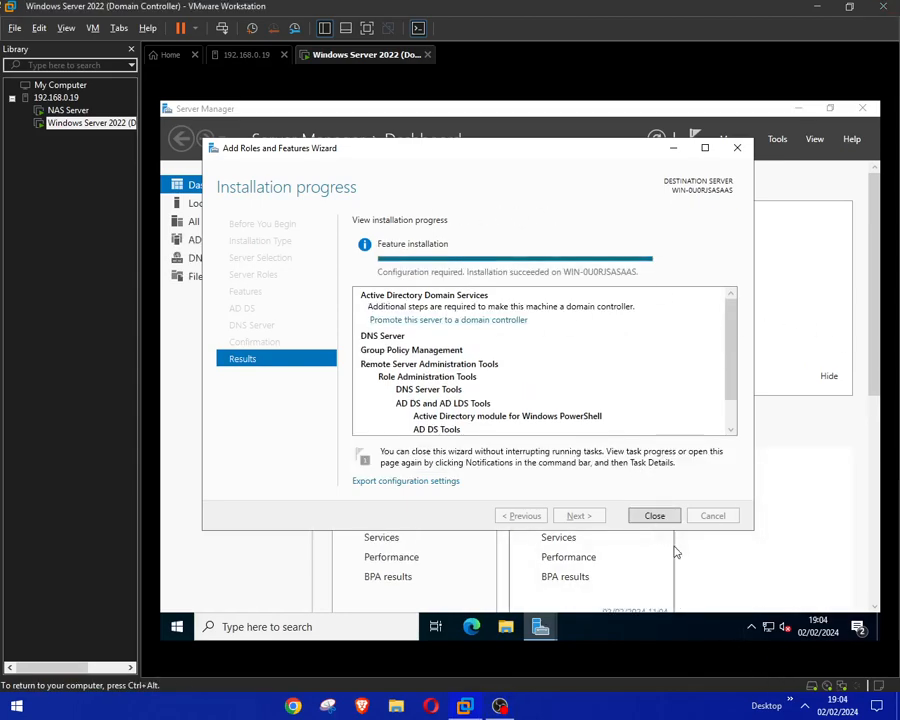
left_click(672, 516)
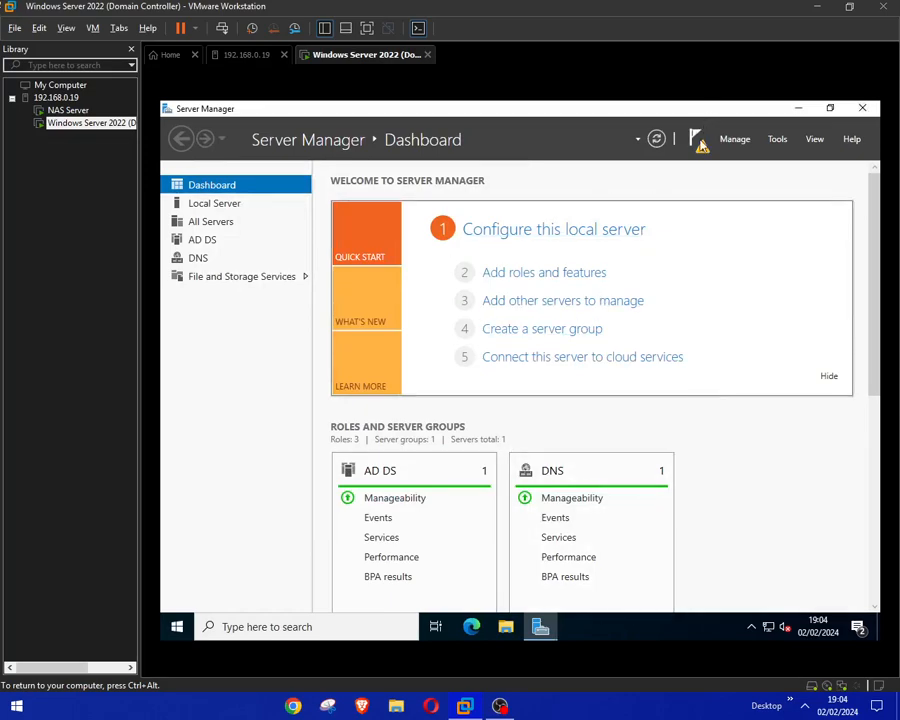
left_click(700, 145)
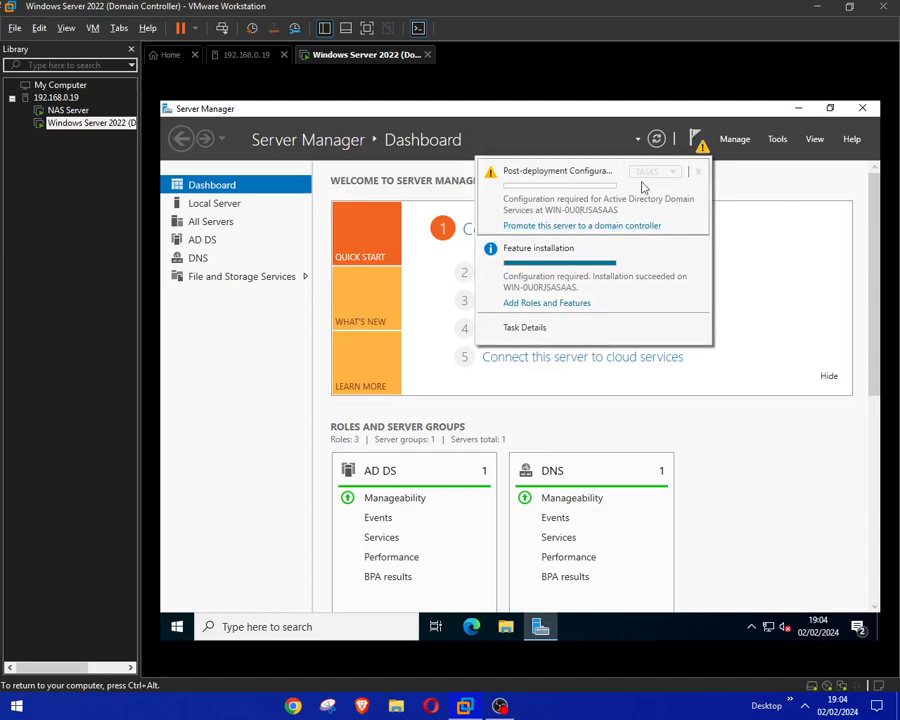
left_click(699, 141)
left_click(699, 141)
left_click(617, 227)
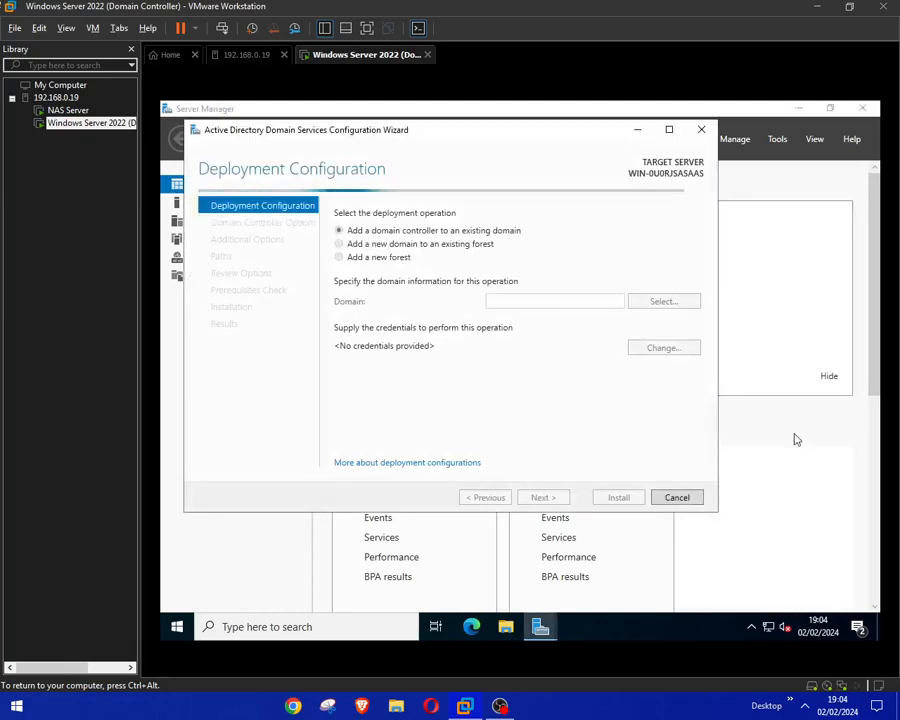
Add a new forest with the owner's first name followed by ".Server" as the root domain name
left_click(389, 259)
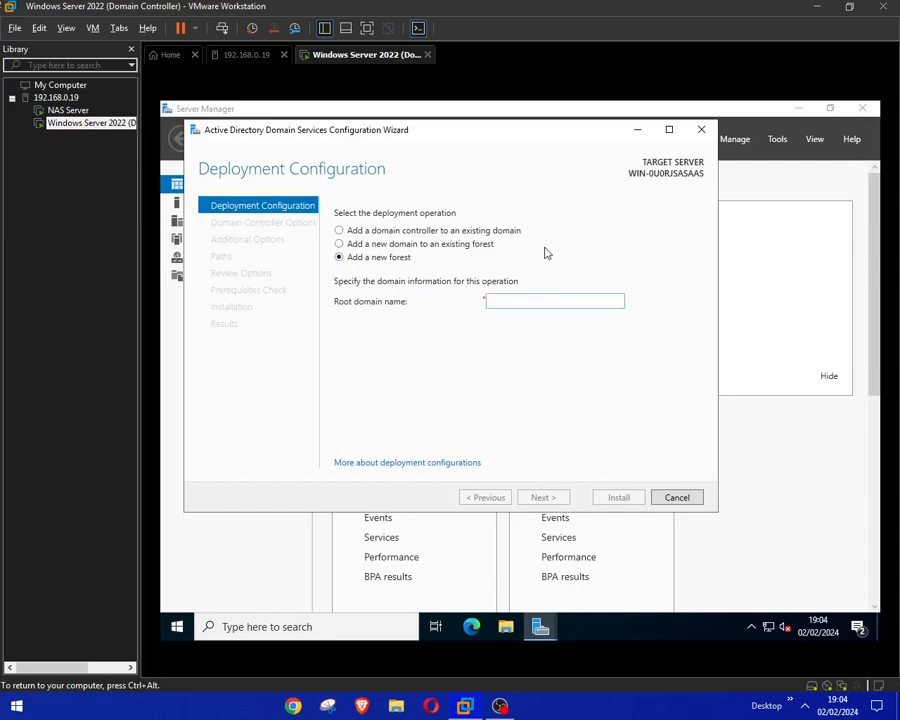
type("Roshan.")
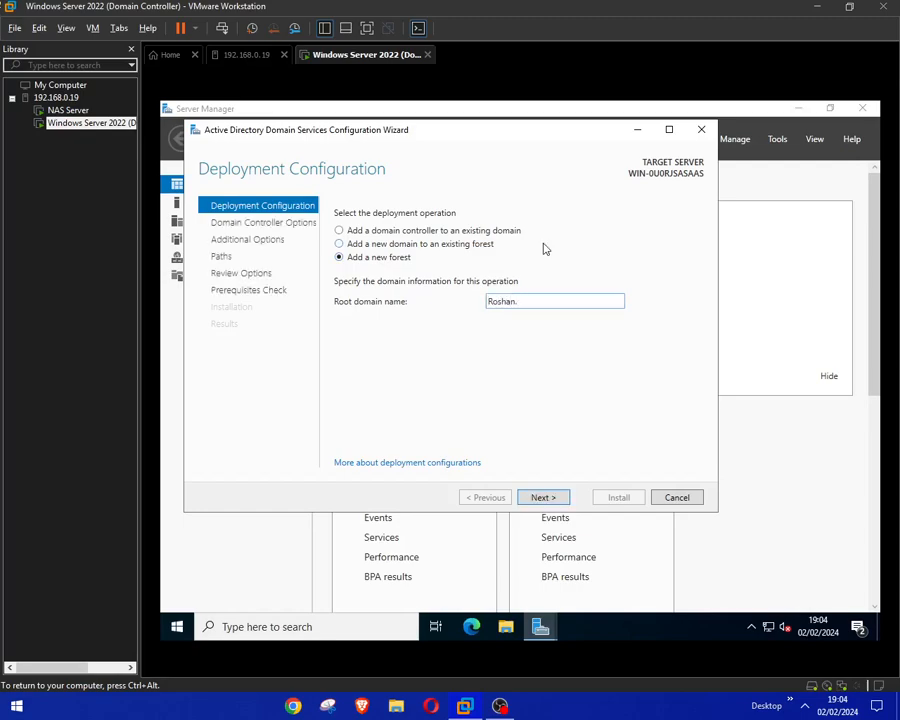
type("Server")
key("Return")
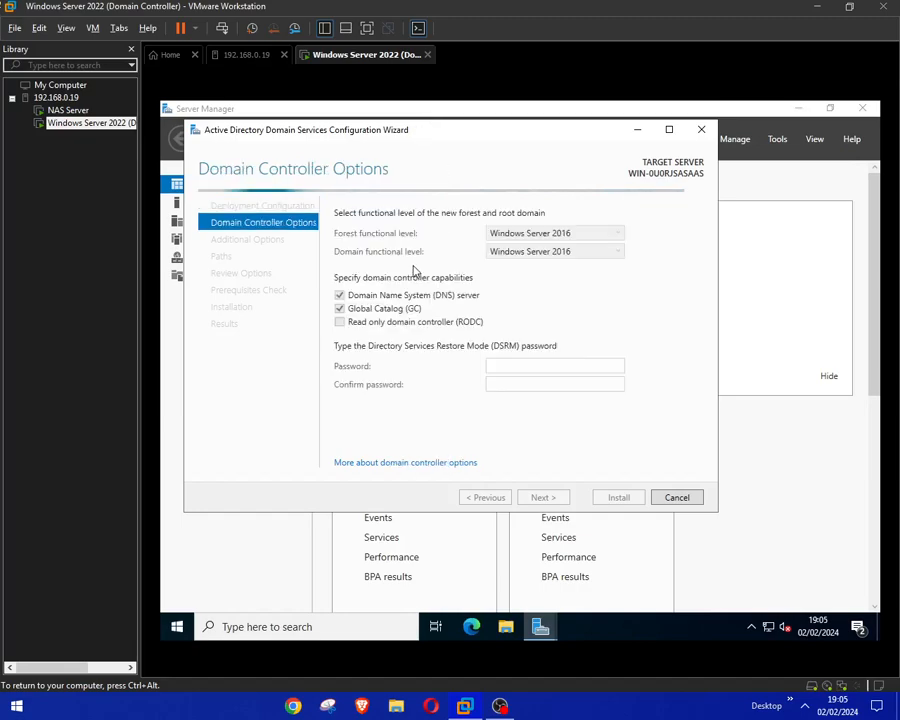
Check the forest and domain functional level choices, leaving both at Windows Server 2016
left_click(570, 233)
left_click(570, 235)
left_click(580, 251)
left_click(581, 252)
left_click(602, 238)
left_click(605, 239)
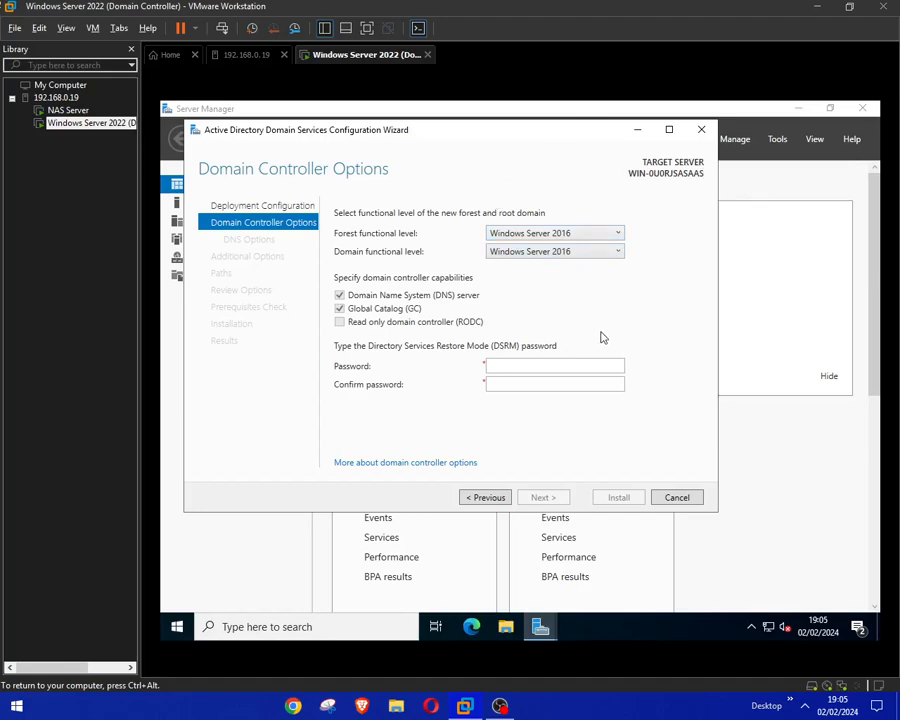
Enter and confirm the Directory Services Restore Mode (DSRM) password, and continue to the DNS options
left_click(532, 366)
left_click(599, 382)
type("••••••••••")
key("Return")
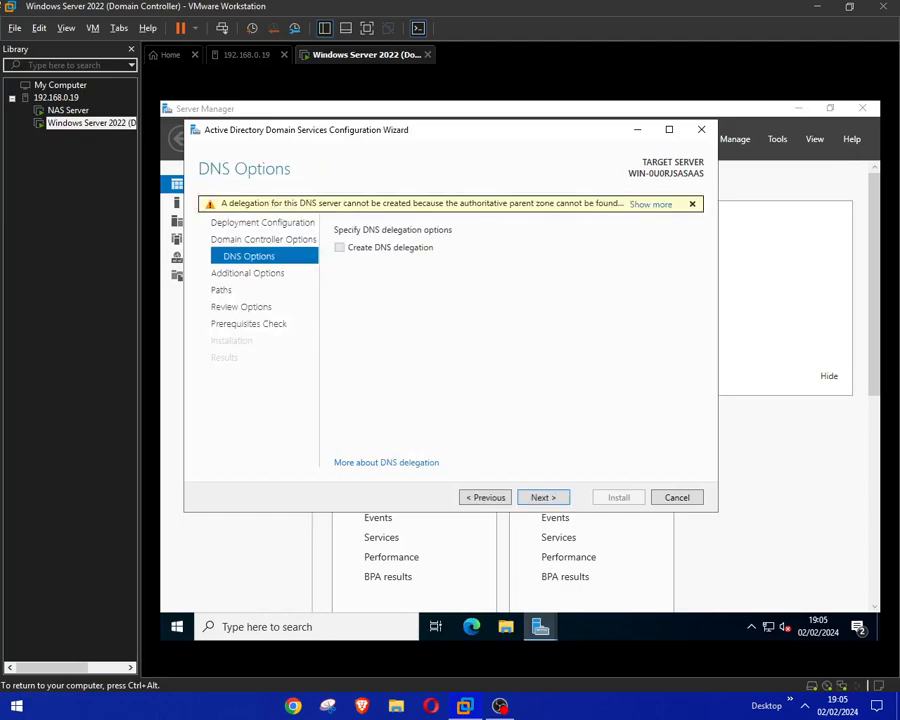
Accept the DNS options without delegation, and set the NetBIOS domain name to the owner's first name followed by HOME
left_click(554, 505)
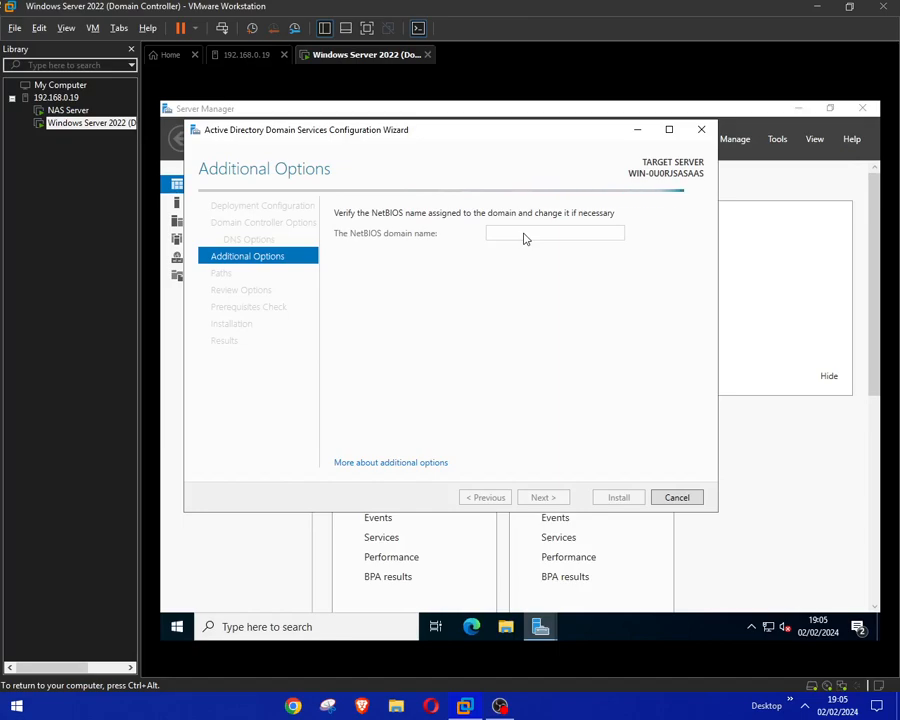
left_click(559, 233)
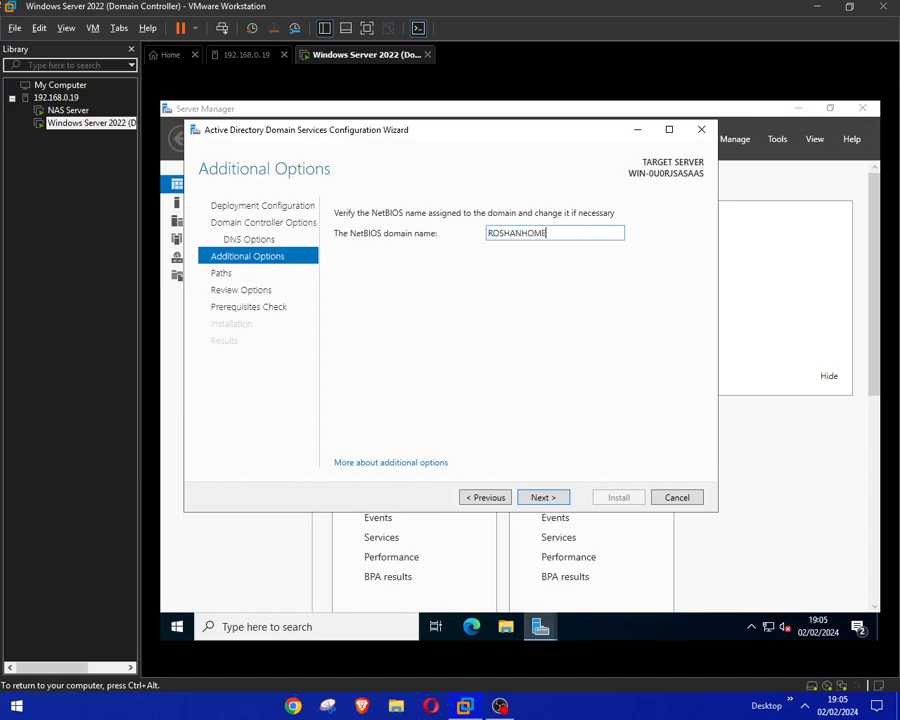
key("Return")
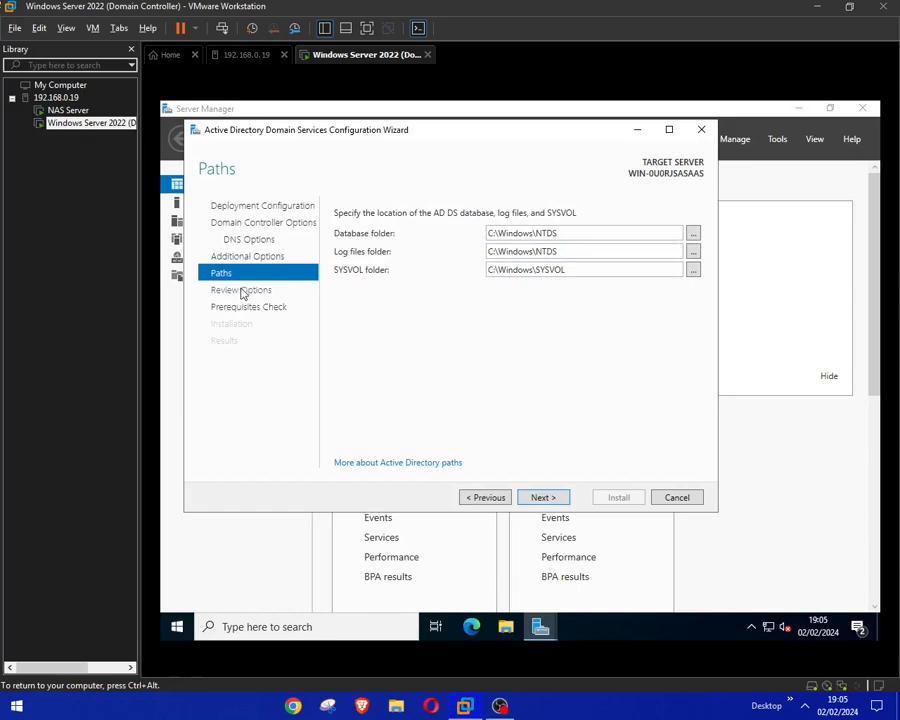
Keep the default AD DS database, log files and SYSVOL folders, accept the reviewed options and run the prerequisites check
left_click(285, 256)
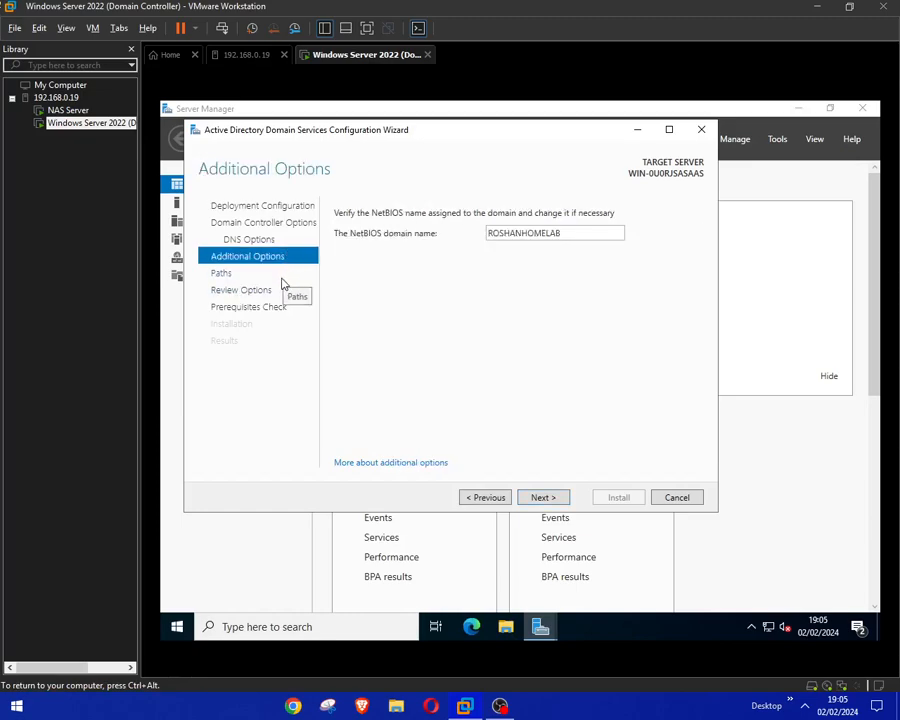
left_click(276, 279)
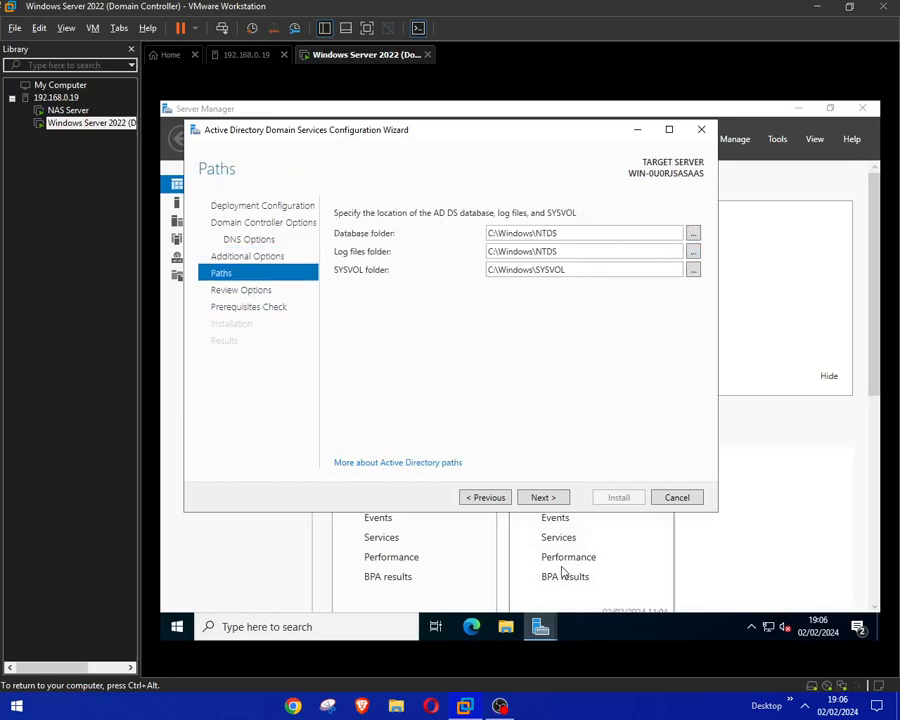
left_click(557, 495)
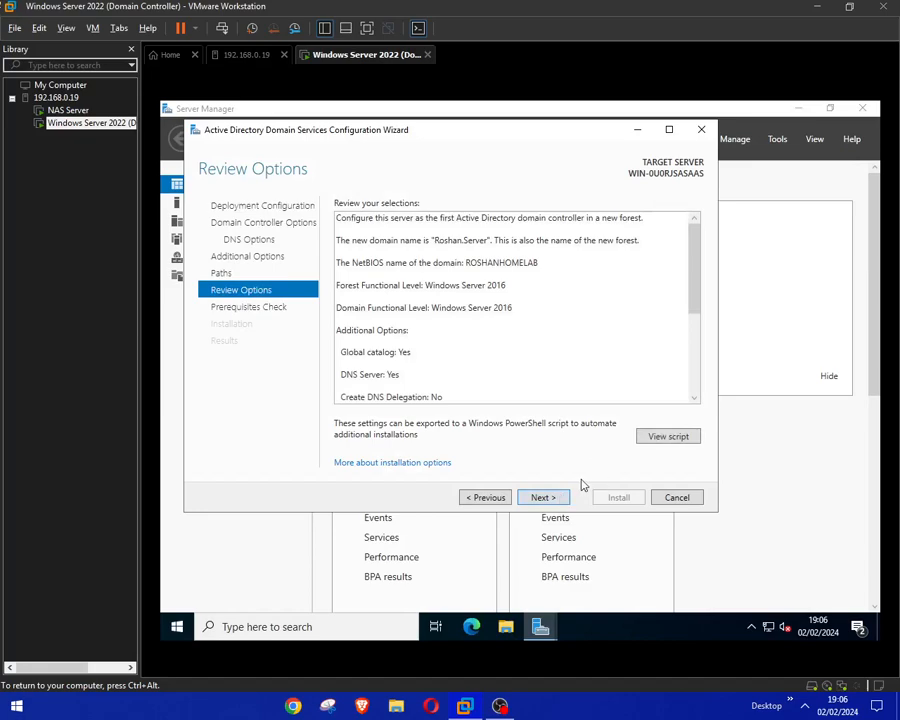
left_click(545, 500)
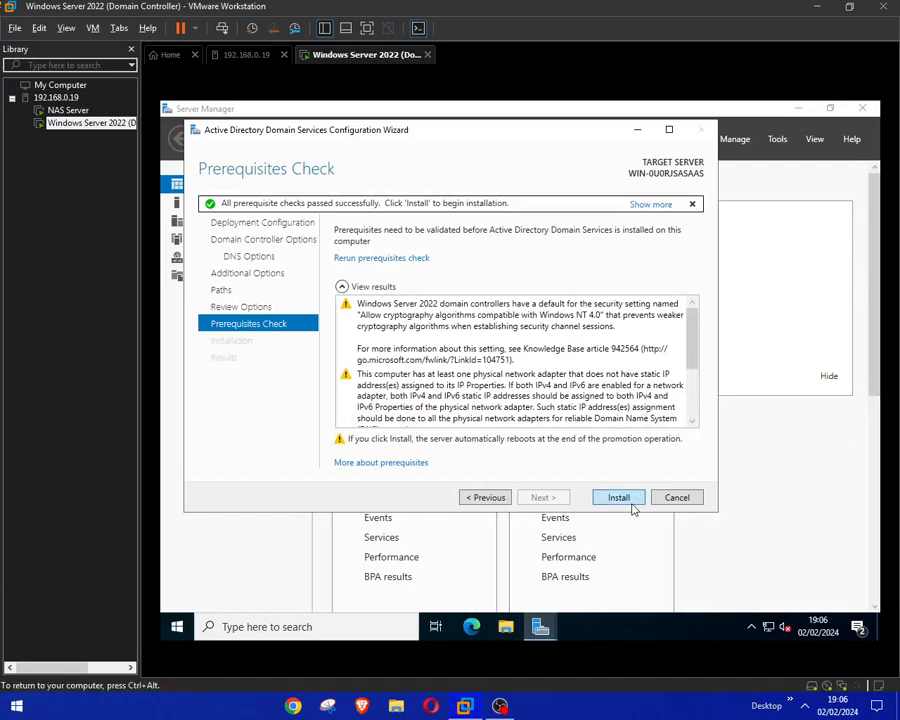
Install the domain controller configuration and let the server restart
left_click(633, 500)
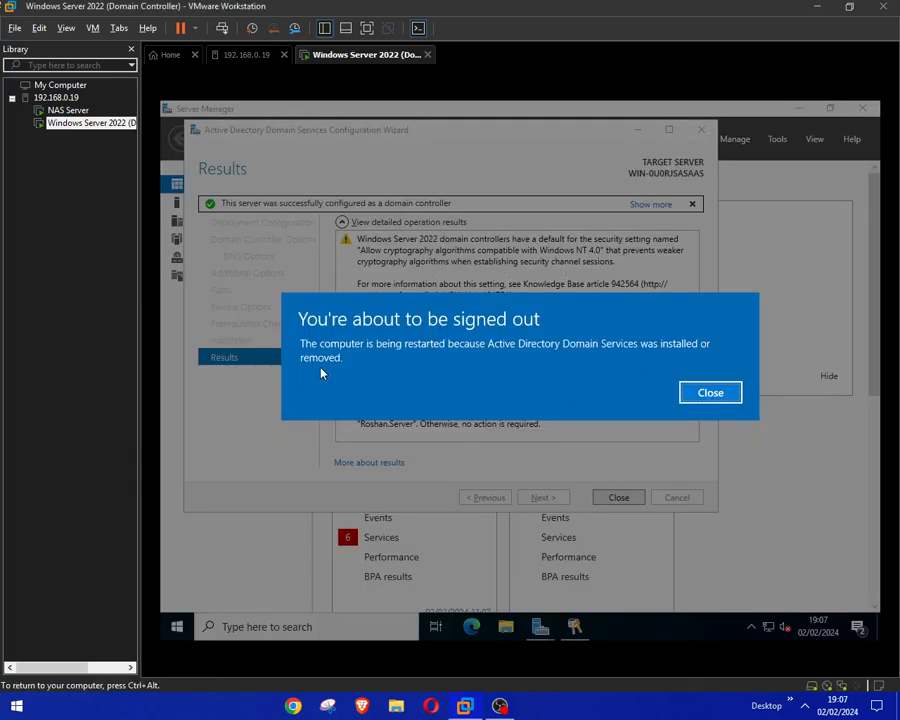
left_click(698, 389)
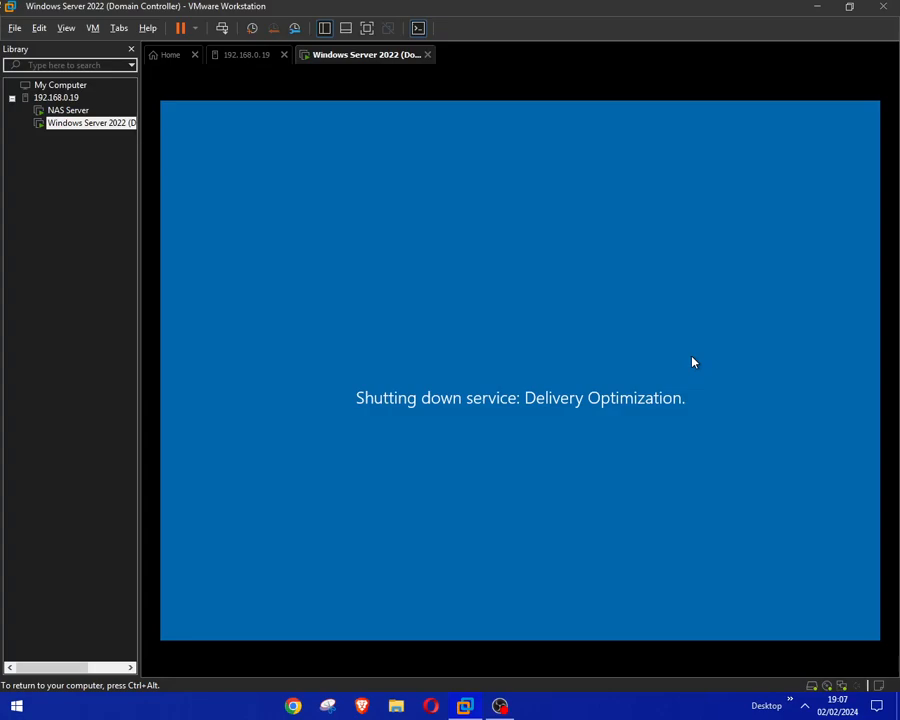
key("ctrl+alt")
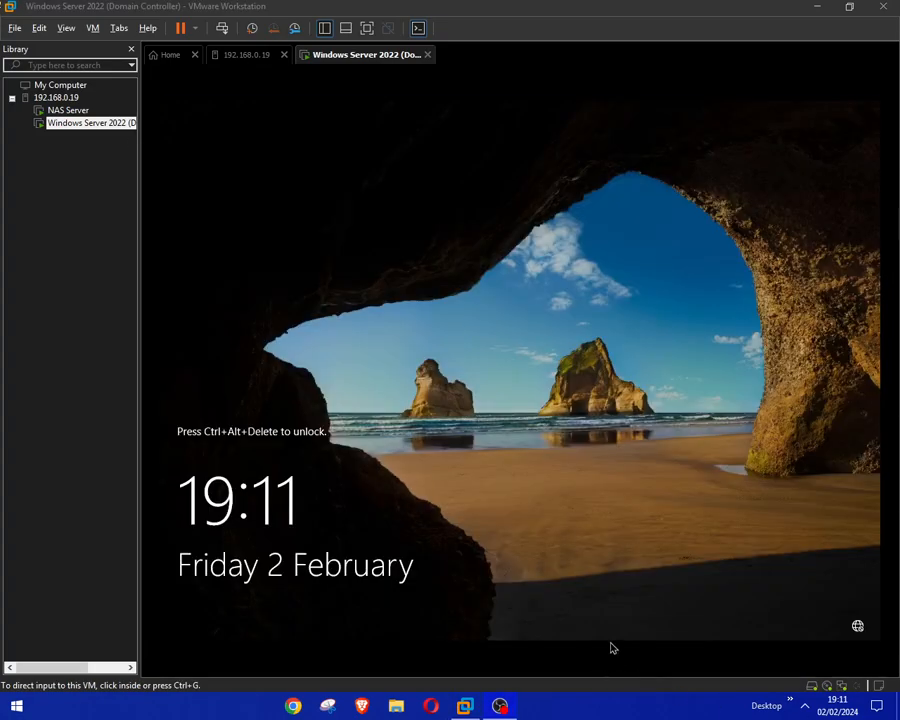
Send Ctrl+Alt+Del to the virtual machine and sign in as the domain Administrator with the account password
left_click(487, 511)
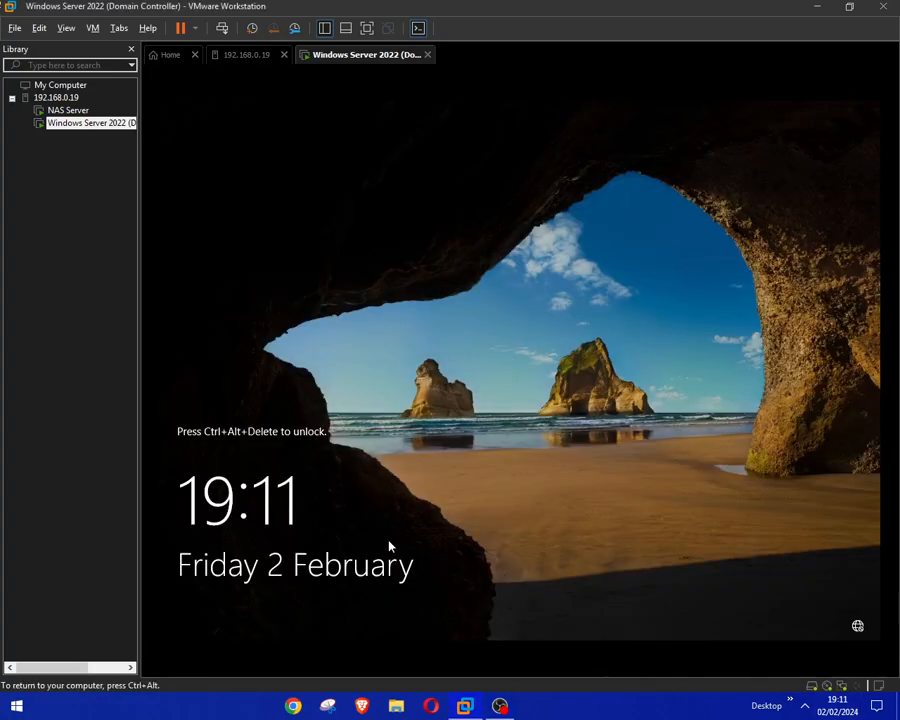
key("ctrl+alt")
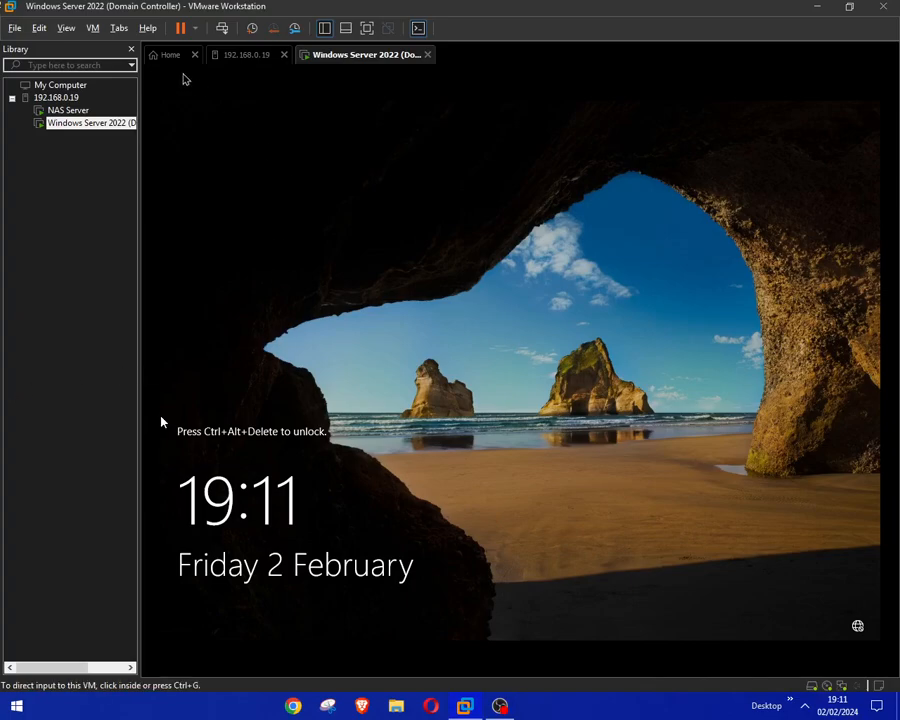
left_click(94, 28)
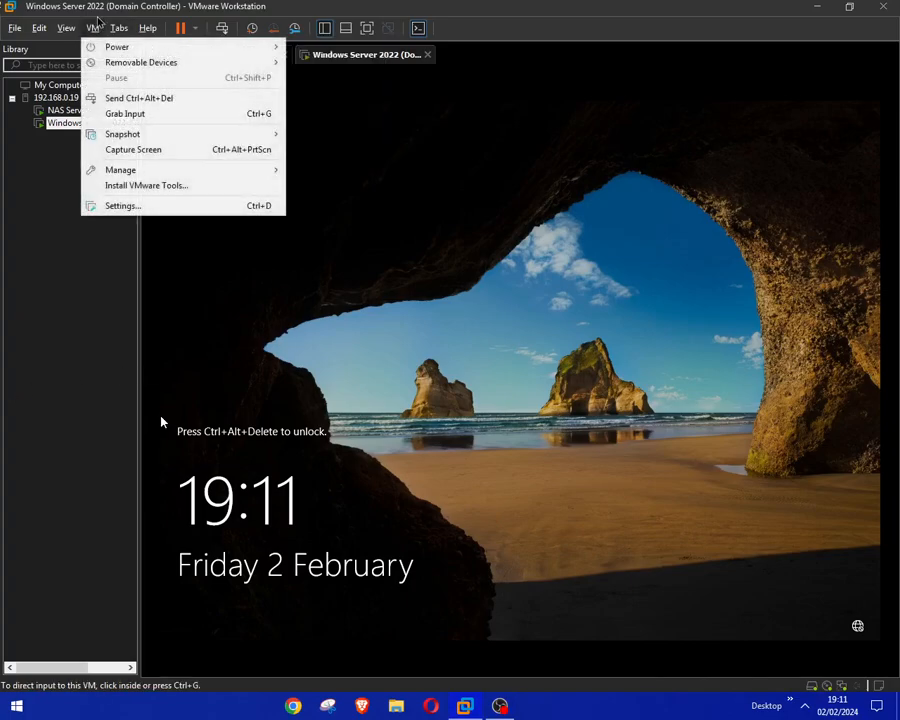
left_click(138, 100)
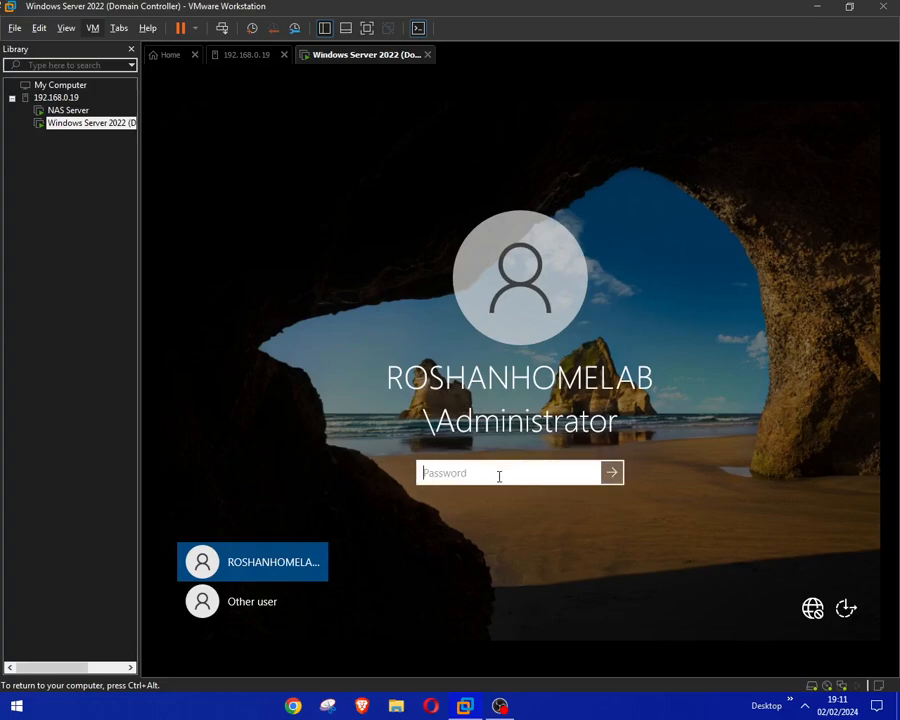
type("••••••••••")
key("Return")
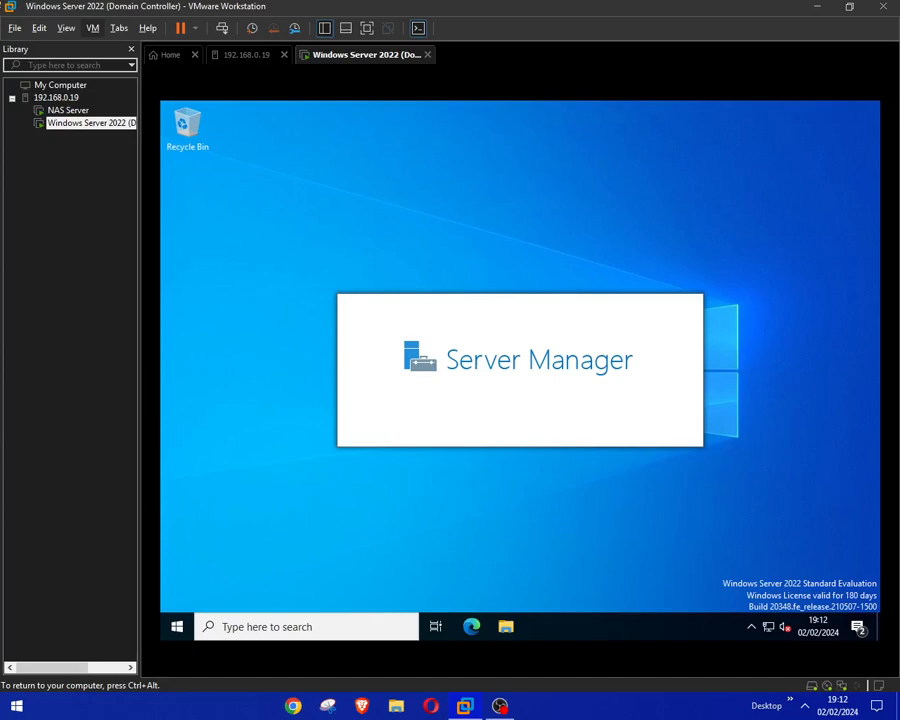
Check the Windows Server version with winver, and dismiss the Windows Admin Center message
key("super+r")
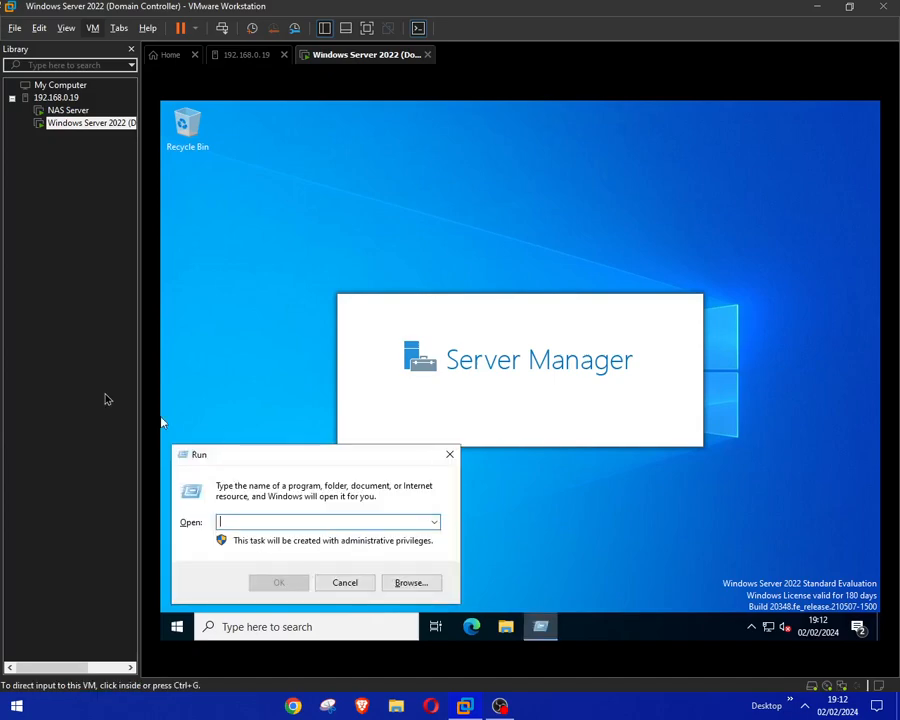
type("w")
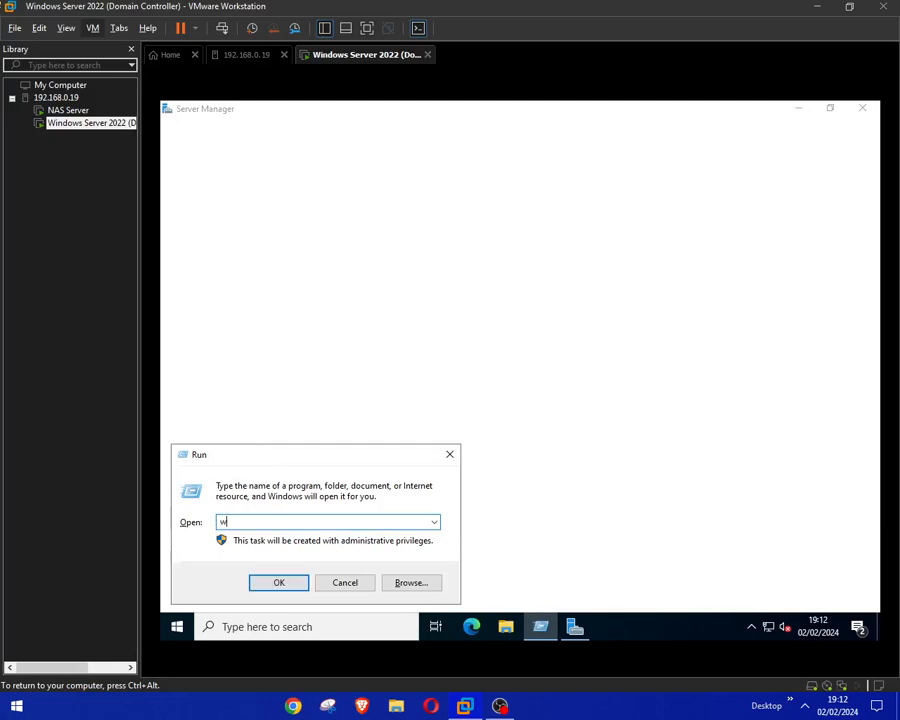
type("inver")
key("Return")
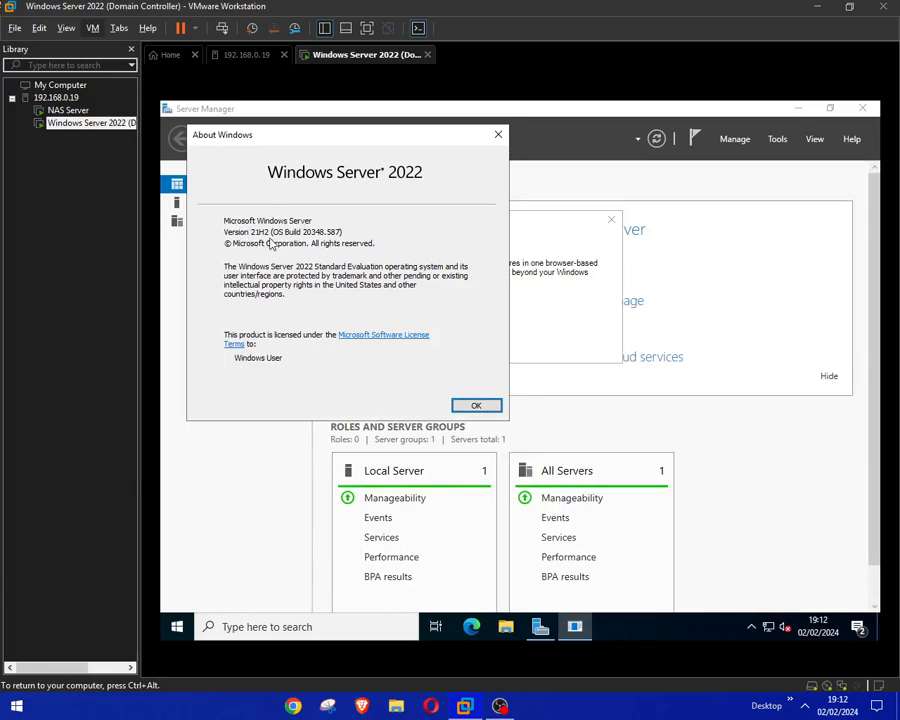
left_click(479, 407)
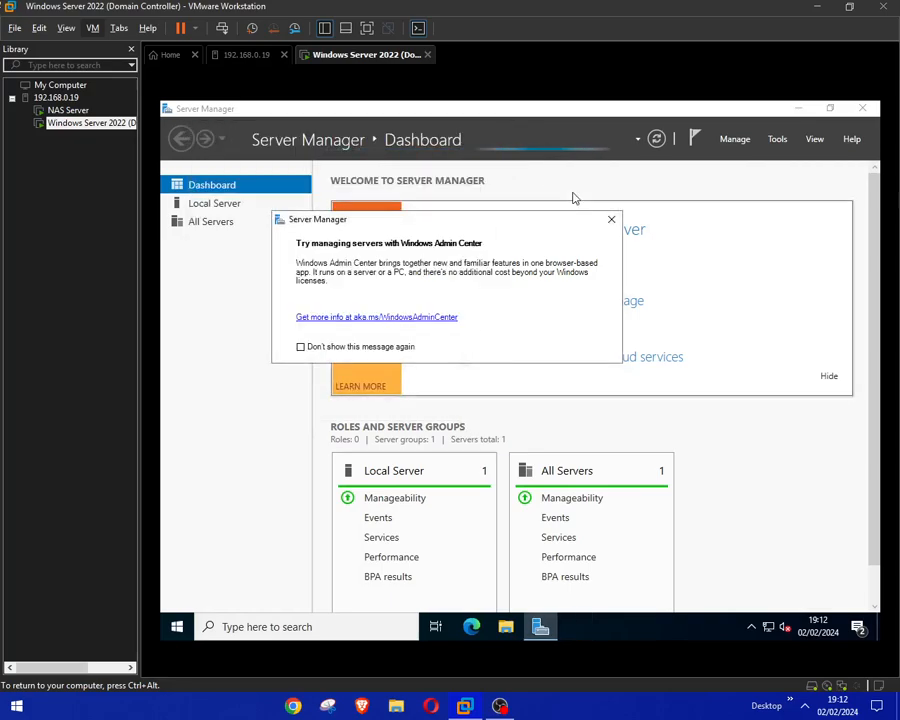
left_click(609, 220)
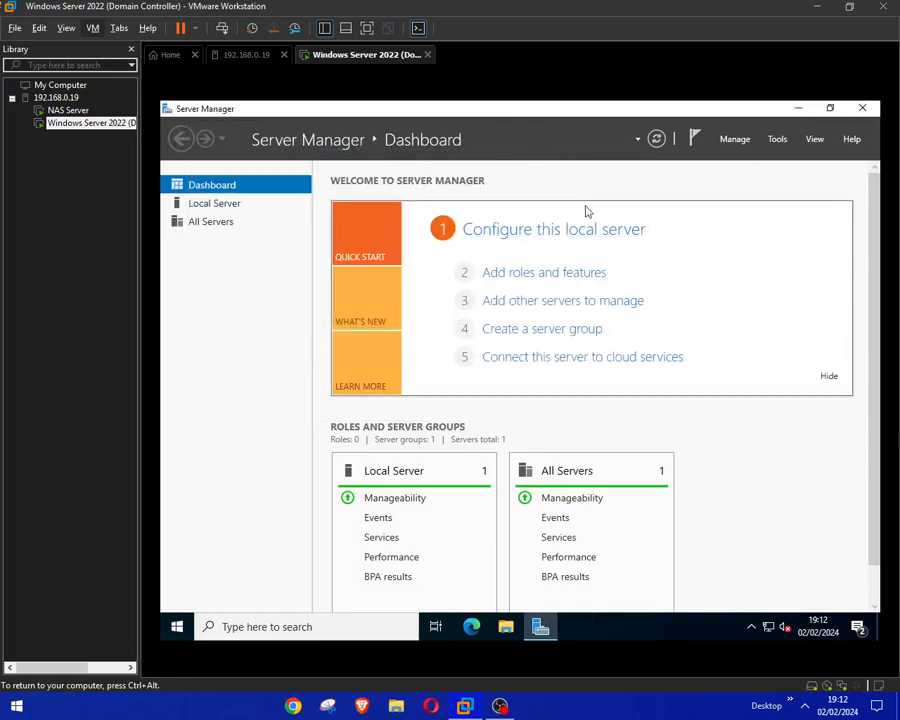
left_click(550, 273)
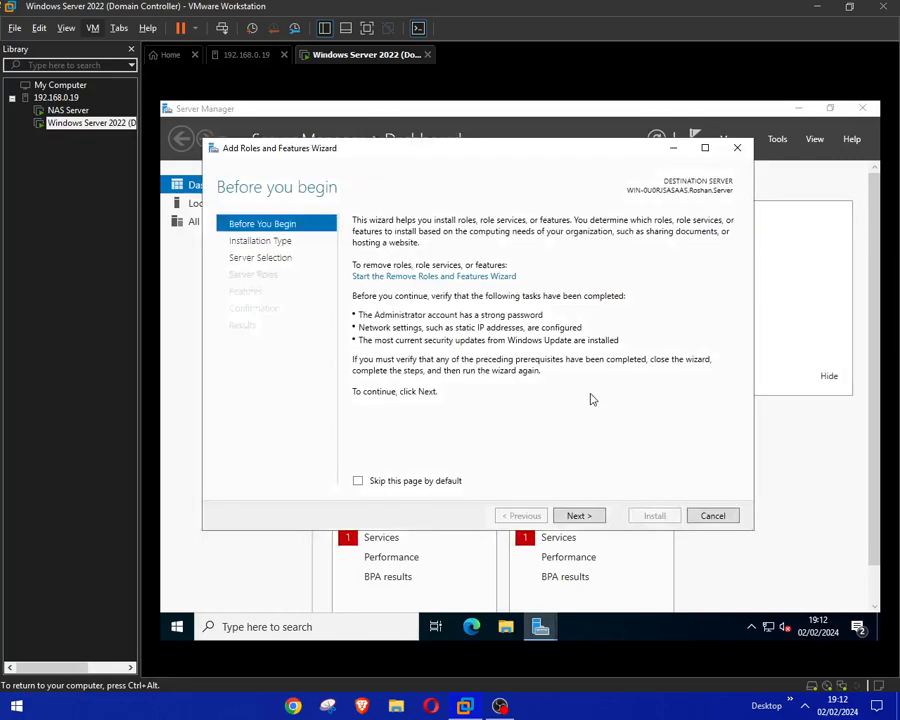
left_click(580, 516)
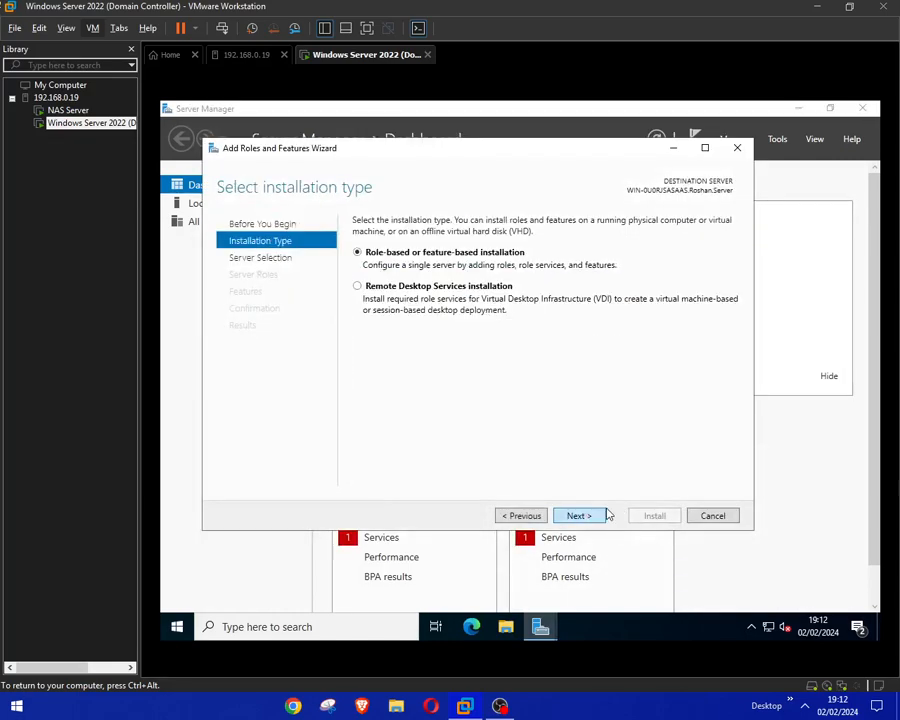
left_click(600, 518)
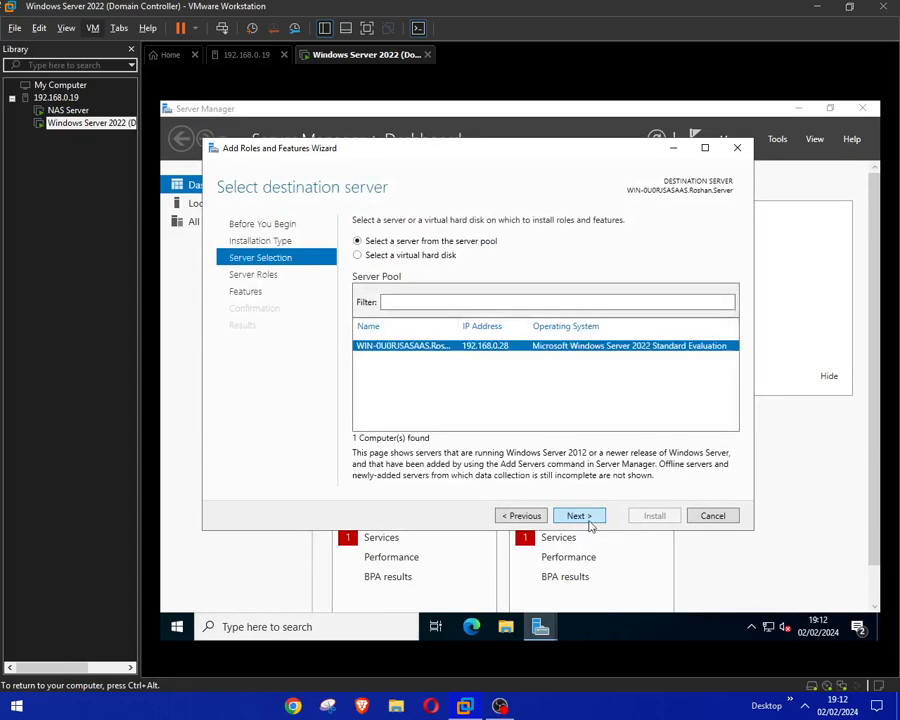
left_click(713, 516)
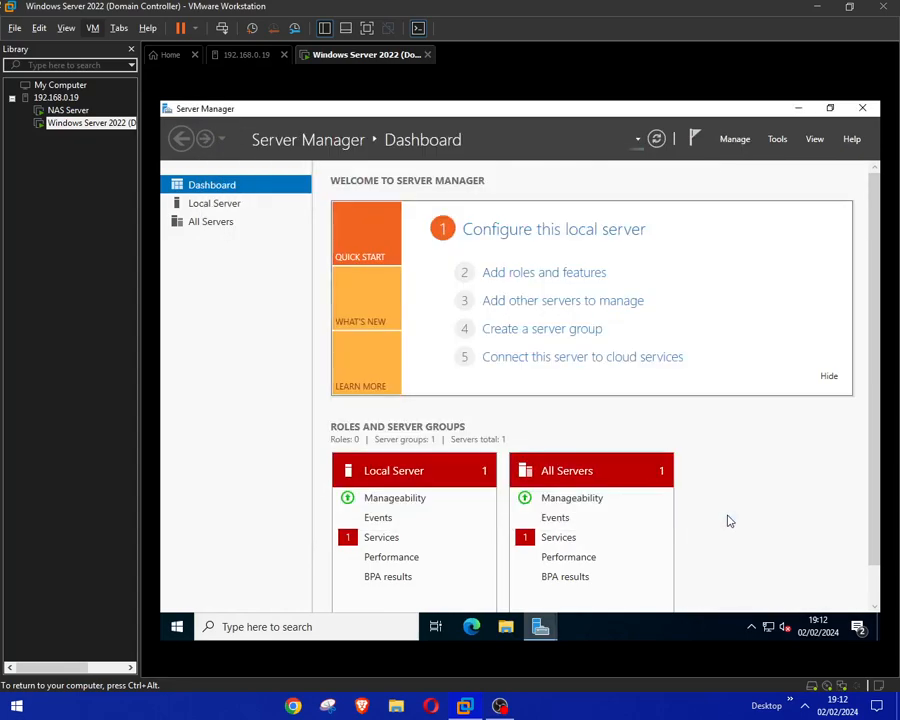
Give Ethernet0 a static IPv4 address of 192.168.0.26 with subnet mask 255.255.255.0 and default gateway 192.168.0.1
left_click(245, 205)
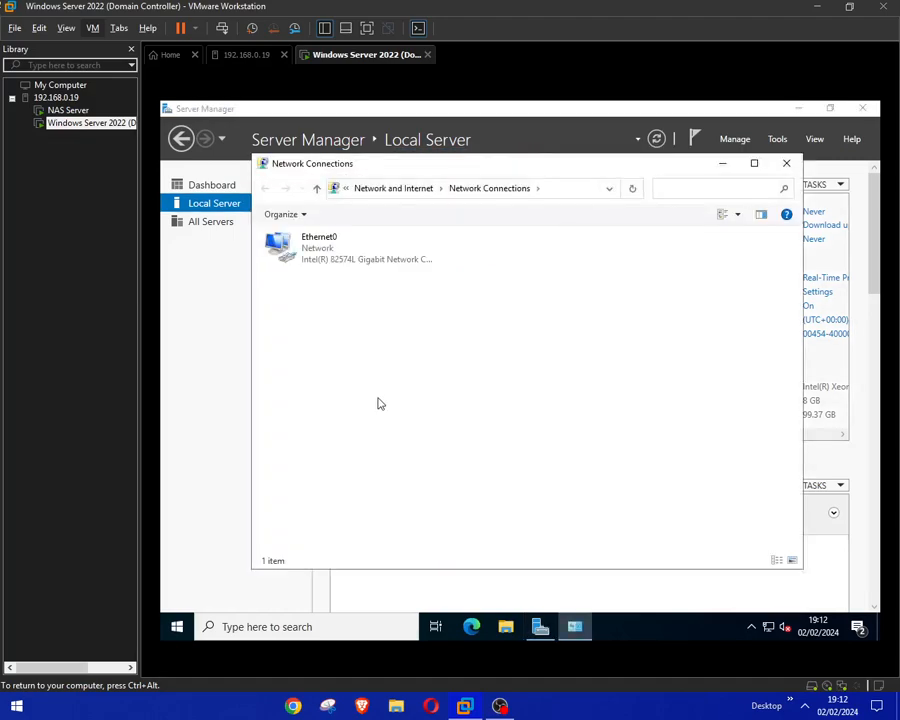
left_click(402, 257)
right_click(402, 255)
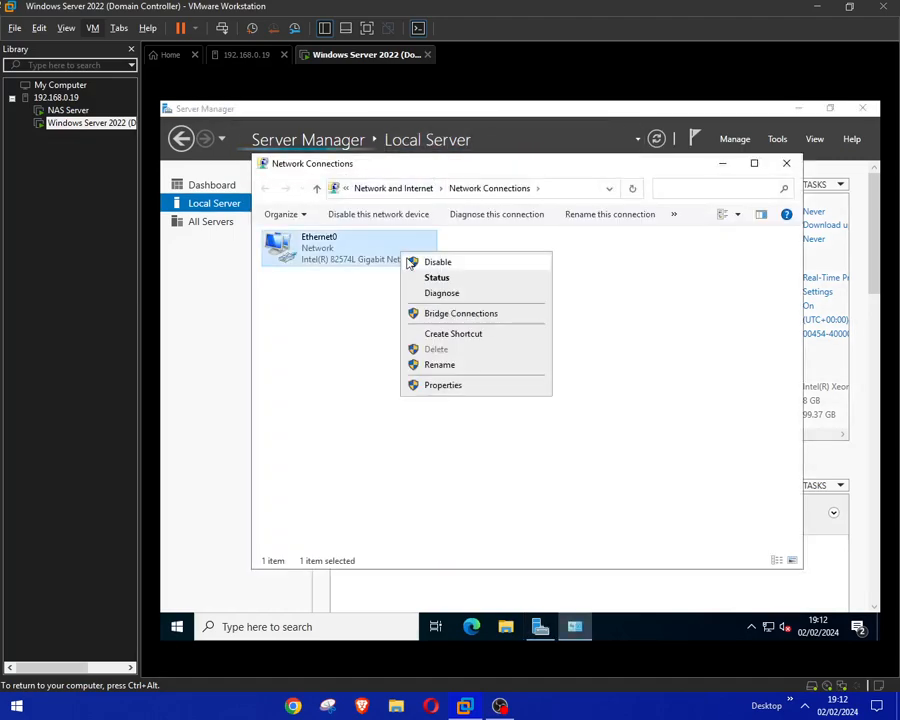
left_click(463, 389)
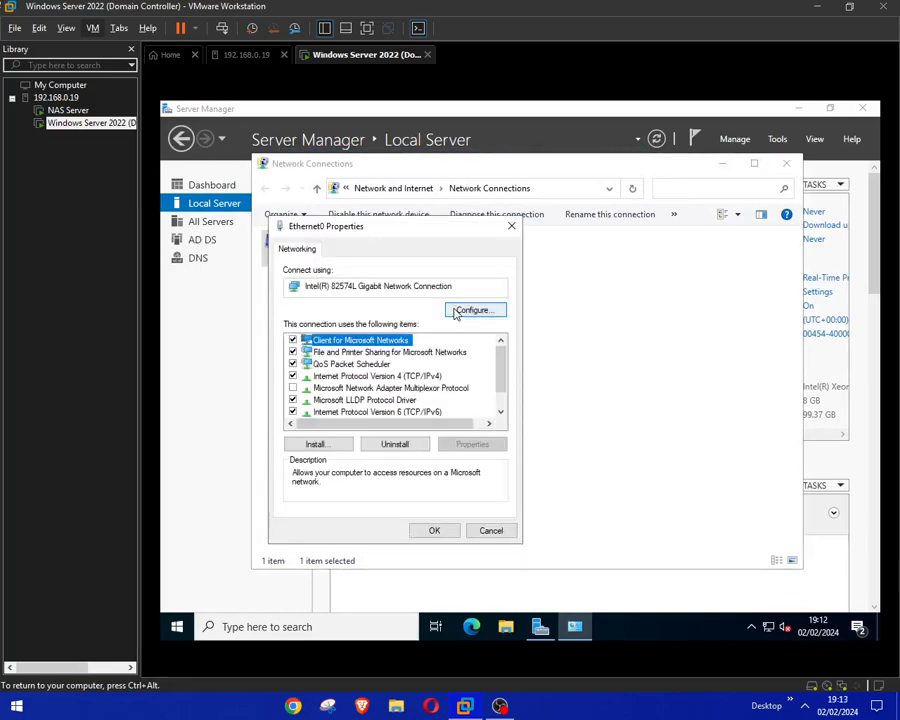
left_click(385, 377)
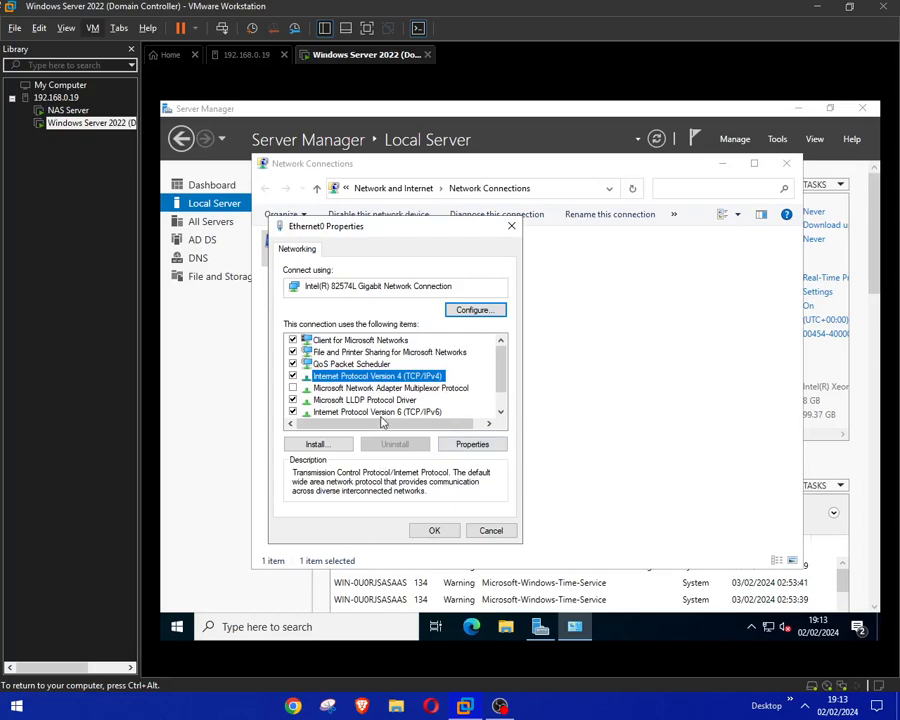
left_click(470, 447)
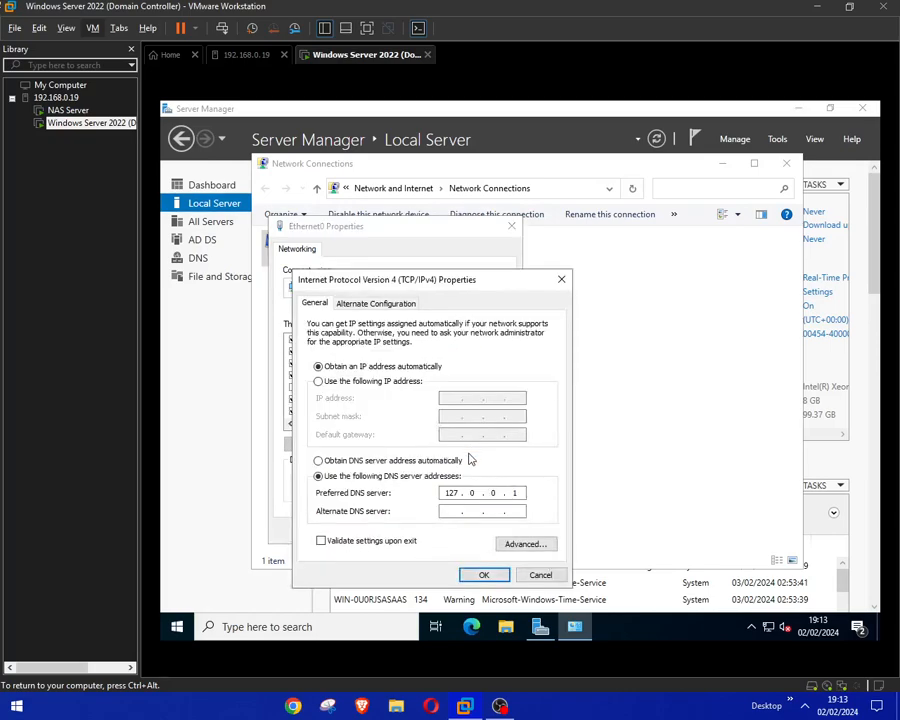
left_click(420, 382)
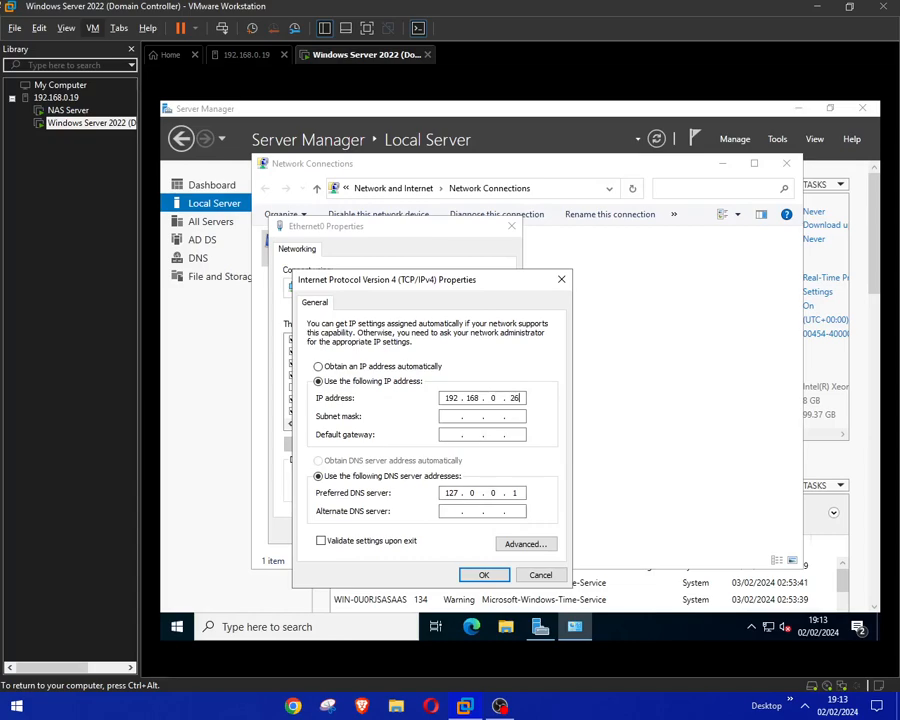
left_click(445, 416)
left_click(444, 435)
type("192 . 168 . 0 . 1")
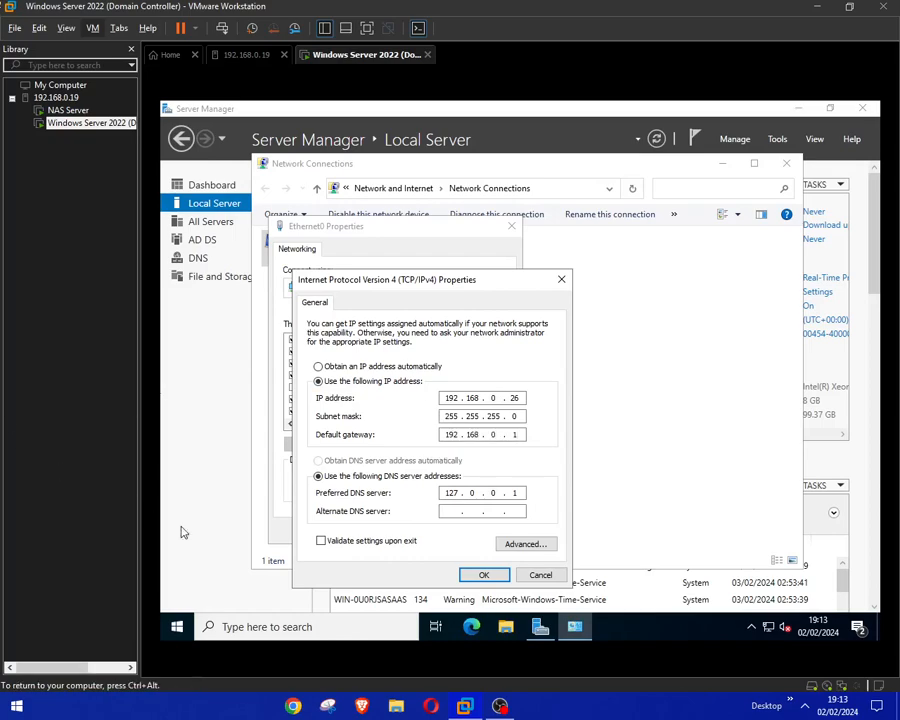
Replace the preferred DNS server address in the Ethernet0 IPv4 properties
double_click(446, 492)
left_click(515, 492)
key("BackSpace")
key("BackSpace")
key("BackSpace")
key("BackSpace")
key("BackSpace")
type("68")
type("8.8.")
Apply the IPv4 settings with validation upon exit, close the network windows and cancel the network diagnostics
left_click(414, 540)
left_click(483, 576)
left_click(443, 531)
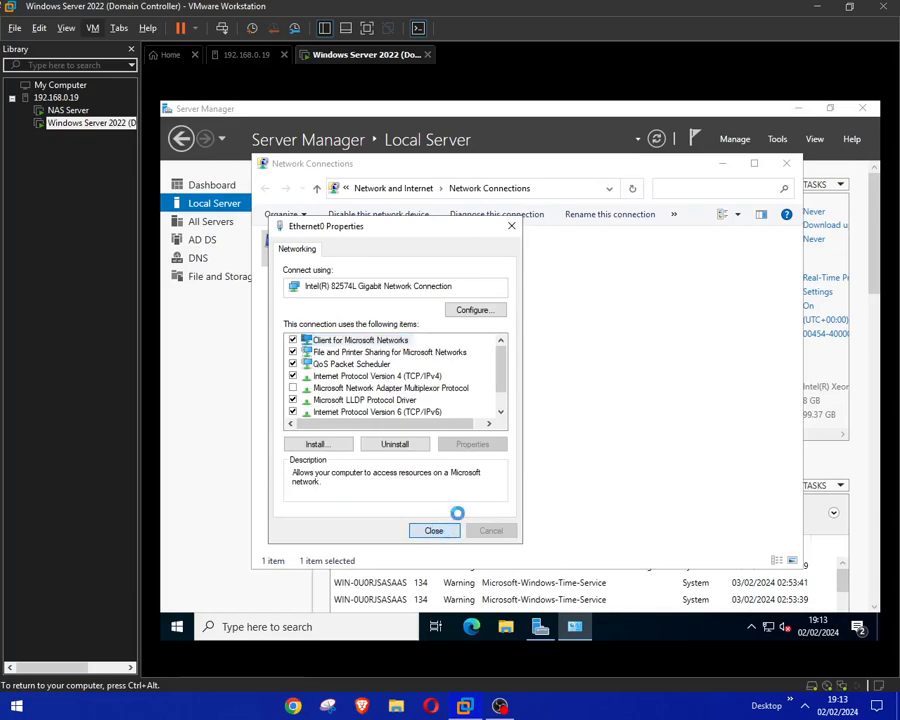
left_click(799, 163)
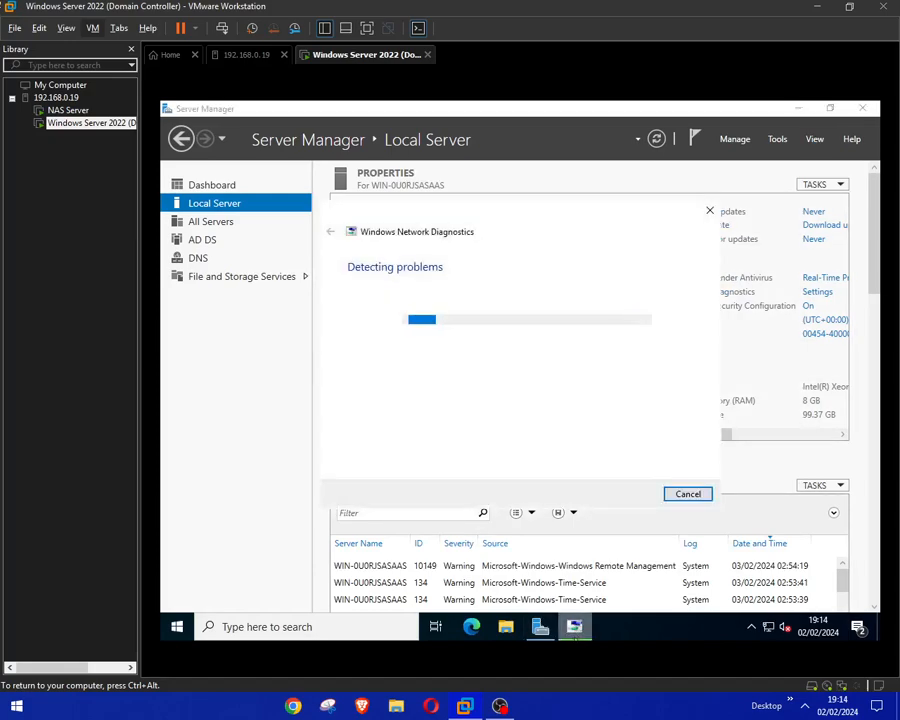
left_click(700, 494)
Review the local server's properties, including its domain, network, update and hardware details
left_click(434, 340)
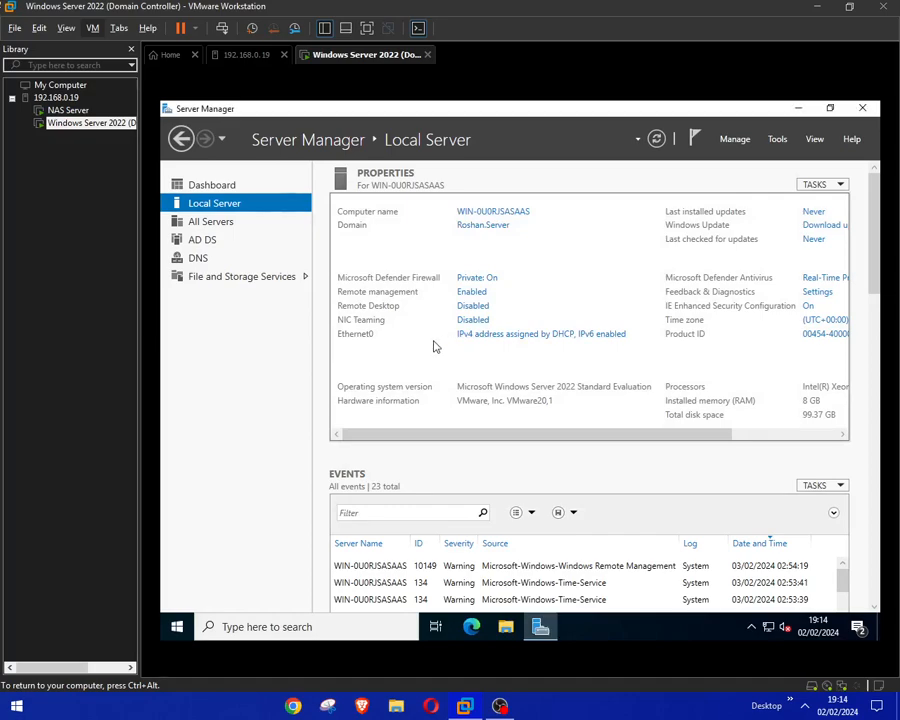
left_click_drag(466, 438, 568, 442)
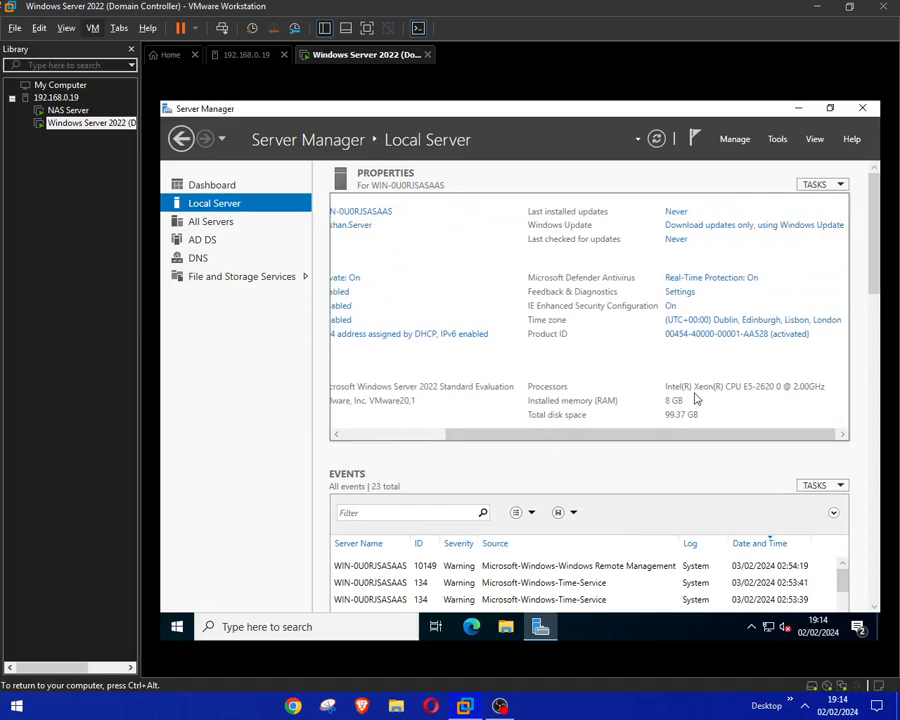
left_click_drag(697, 444, 594, 441)
left_click_drag(506, 434, 476, 376)
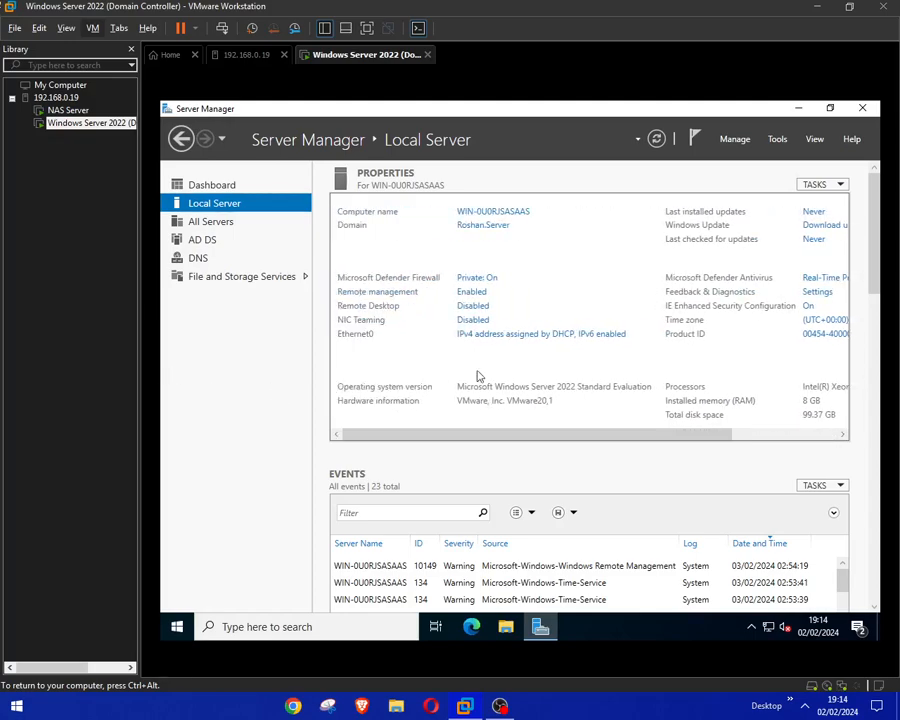
Close Server Manager, run sysdm.cpl on the host PC and open its computer name and domain change settings
left_click(868, 110)
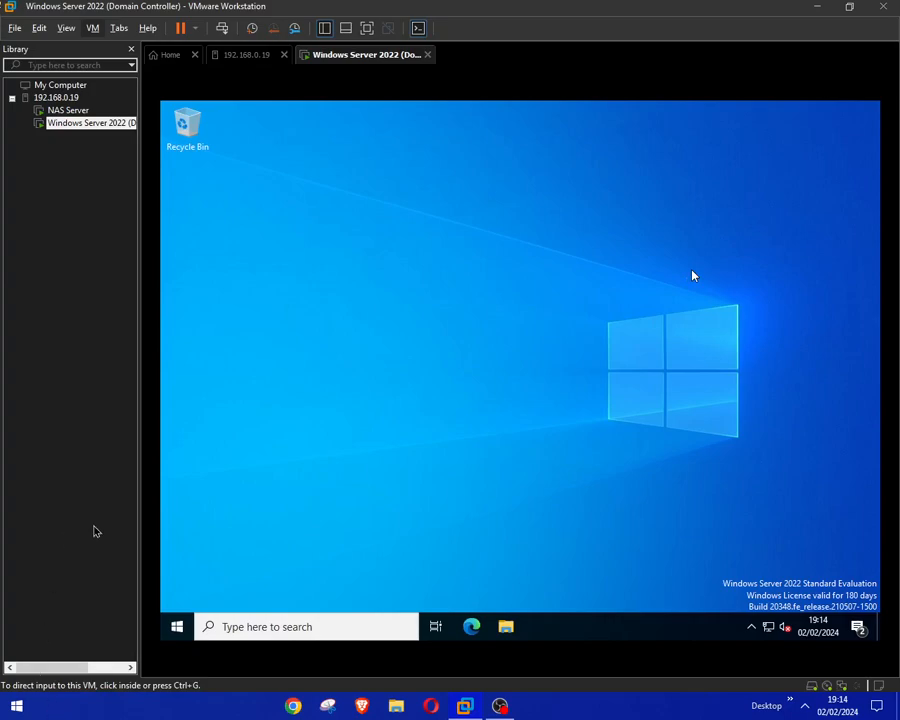
key("super+r")
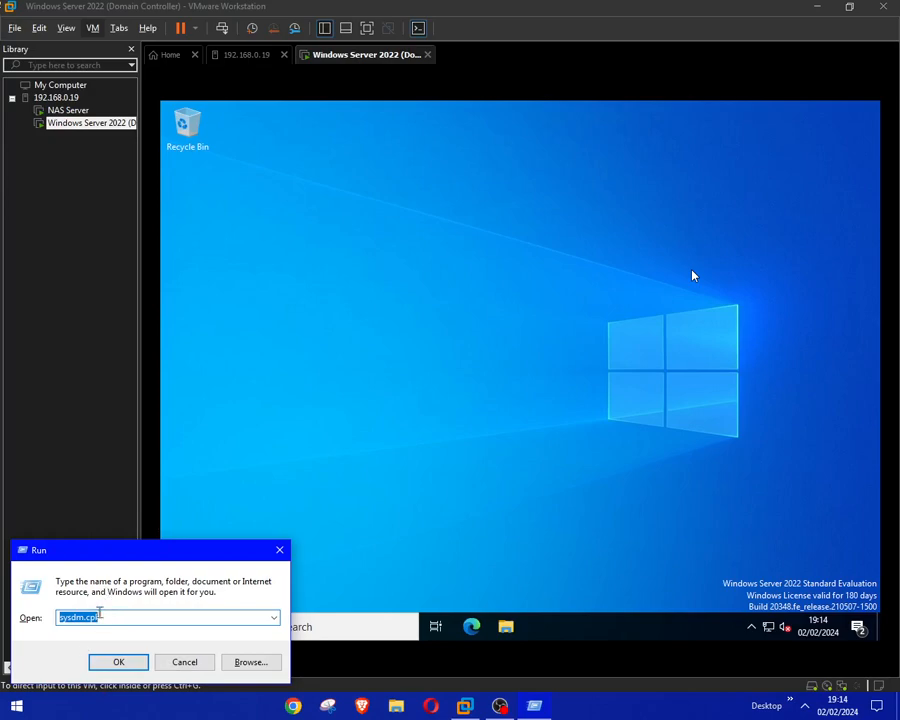
left_click(101, 617)
mouse_move(71, 619)
left_mouse_down()
mouse_move(57, 619)
mouse_move(79, 619)
left_mouse_up()
left_click(144, 619)
left_click(118, 660)
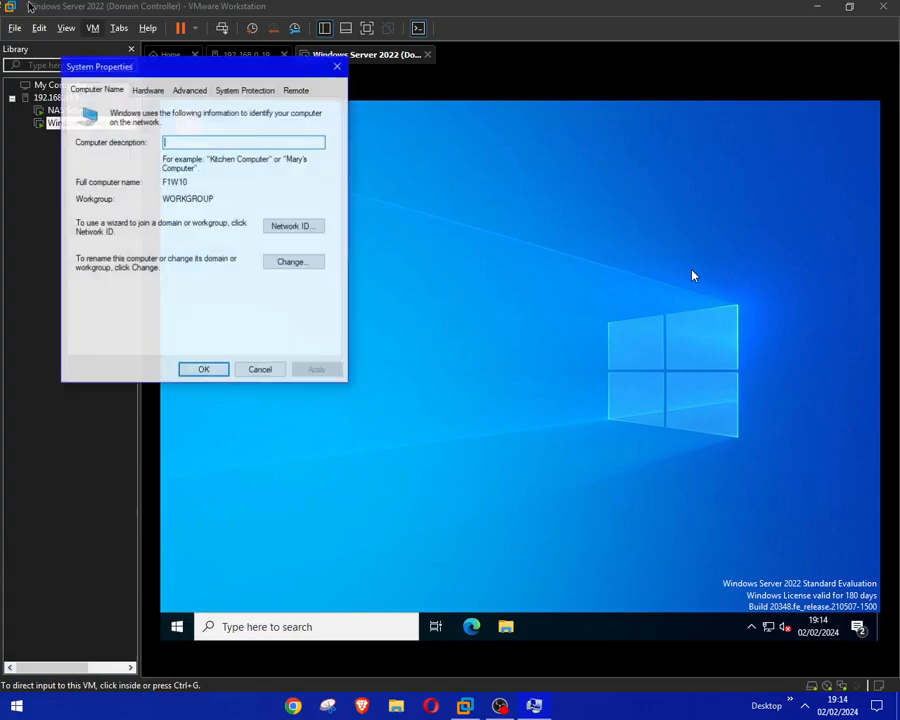
left_click(302, 261)
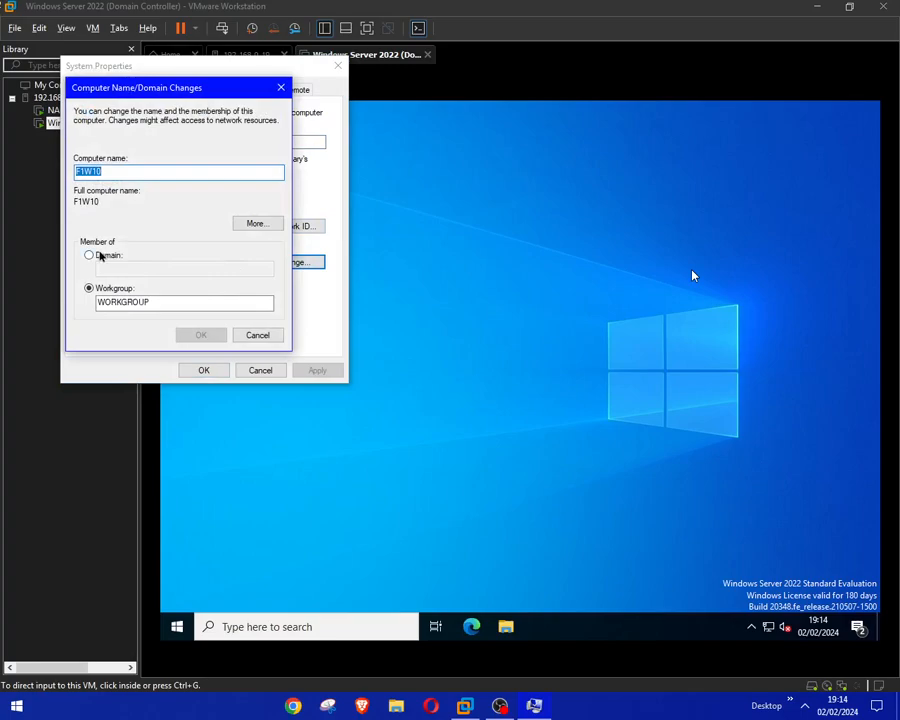
Try to make the host PC a member of the domain using the server's full domain name
left_click(100, 256)
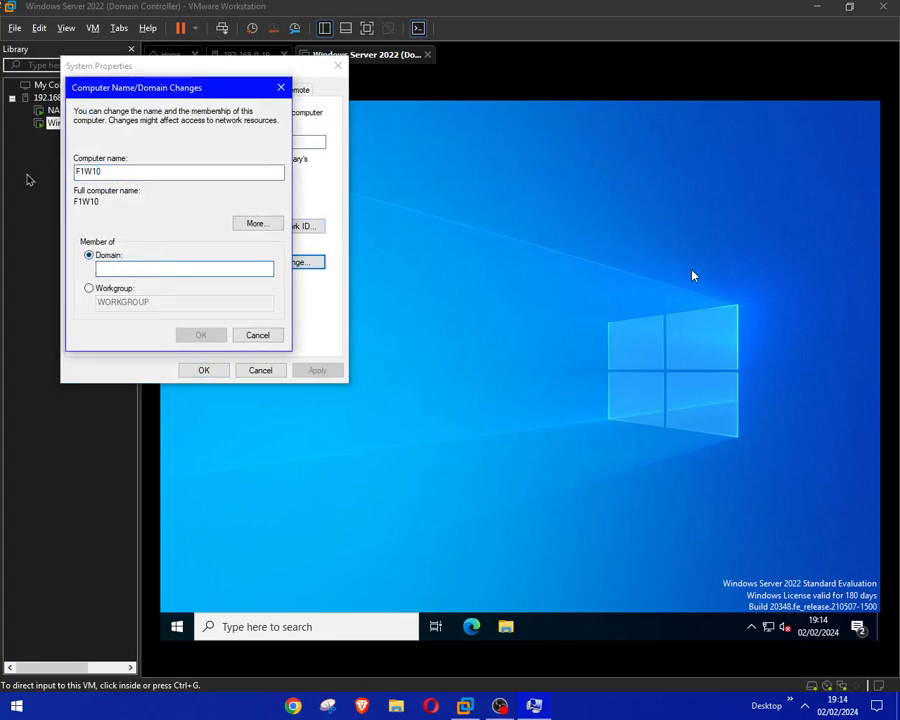
type("Rohi")
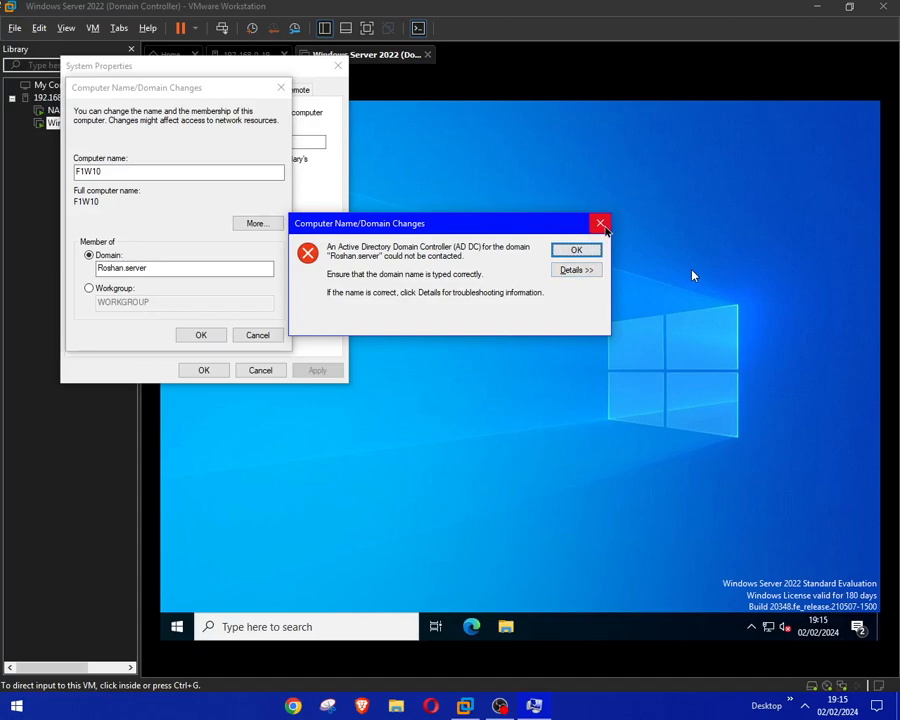
left_click(600, 224)
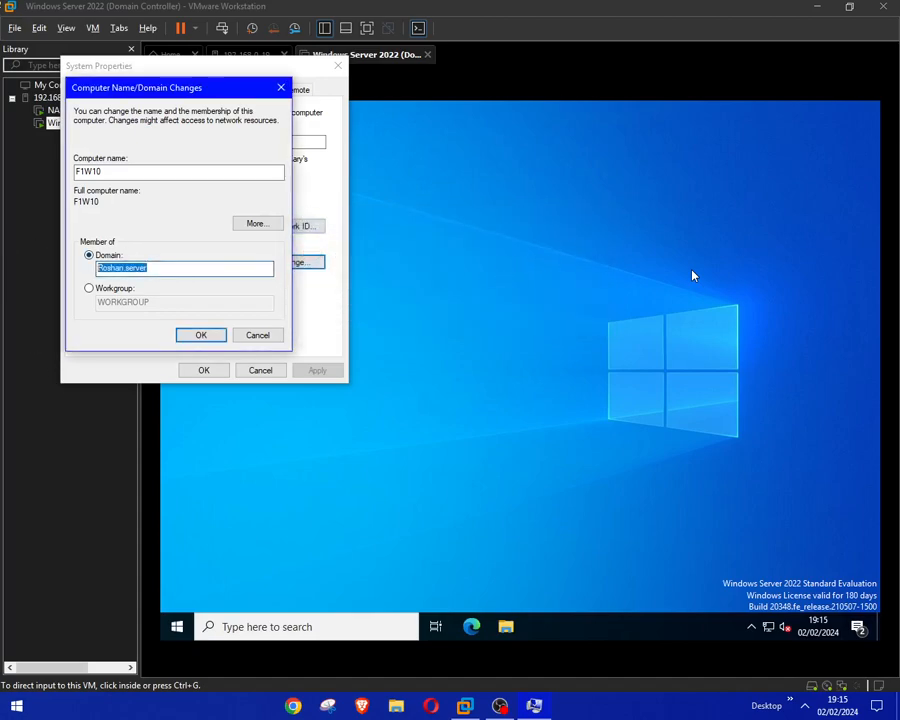
Replace the domain entry with the home lab's NetBIOS domain name and submit the host PC's membership change
type("ROSHANHO")
type("MELAB")
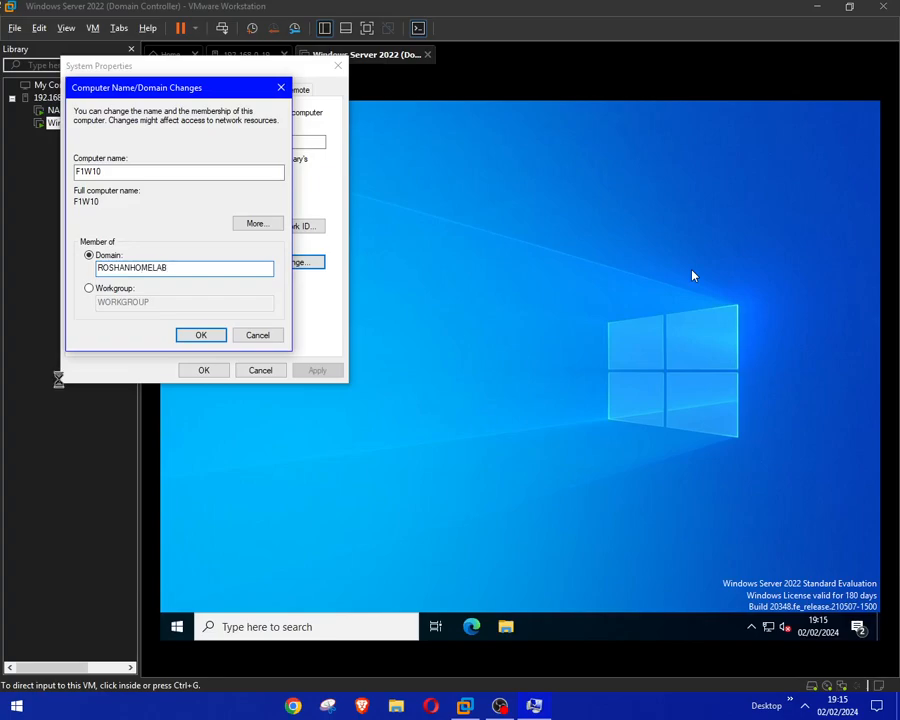
left_click(190, 335)
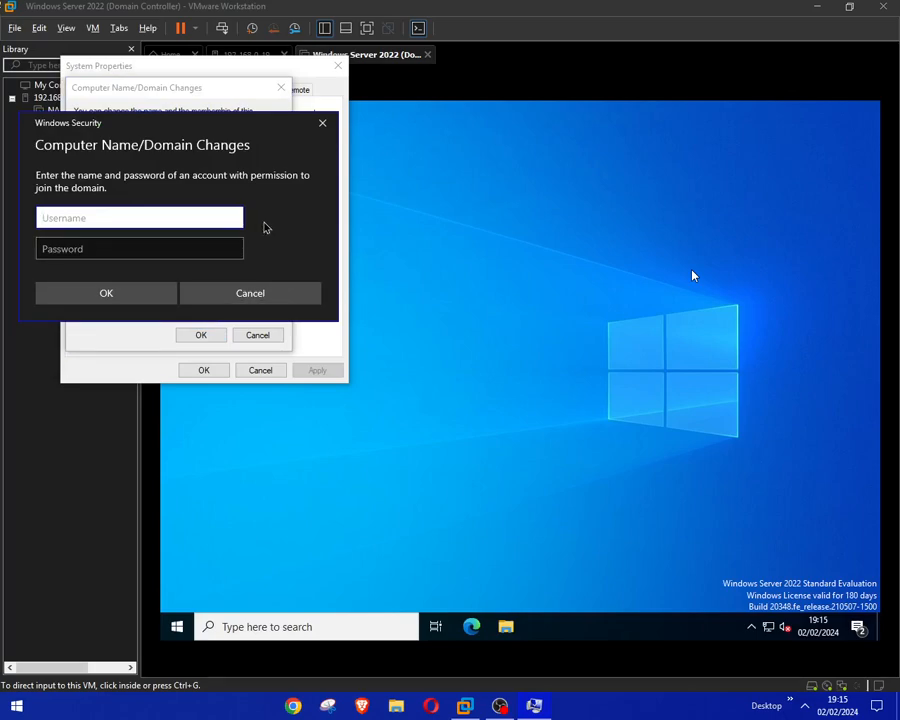
Authorize the domain join with the Administrator username and the account password
type("Administrator")
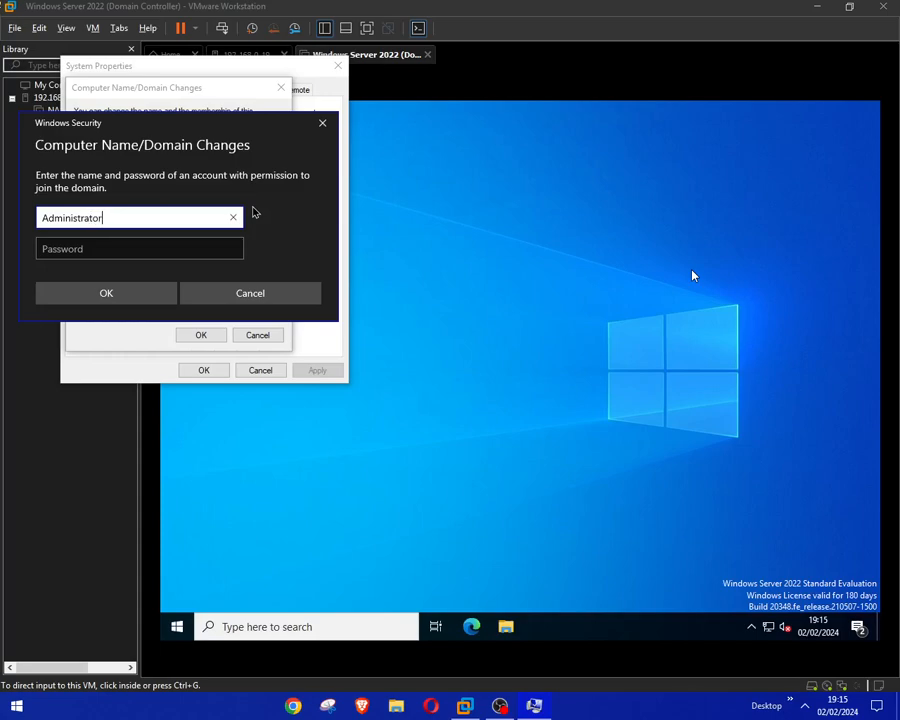
left_click(153, 248)
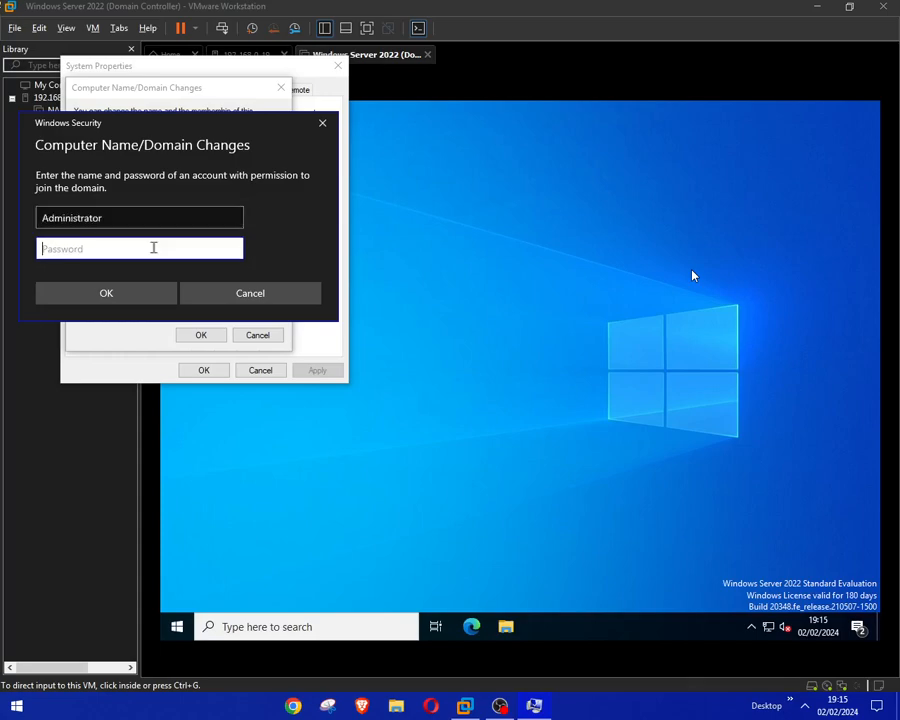
key("Caps_Lock")
type("•")
key("Caps_Lock")
type("••")
left_click(120, 291)
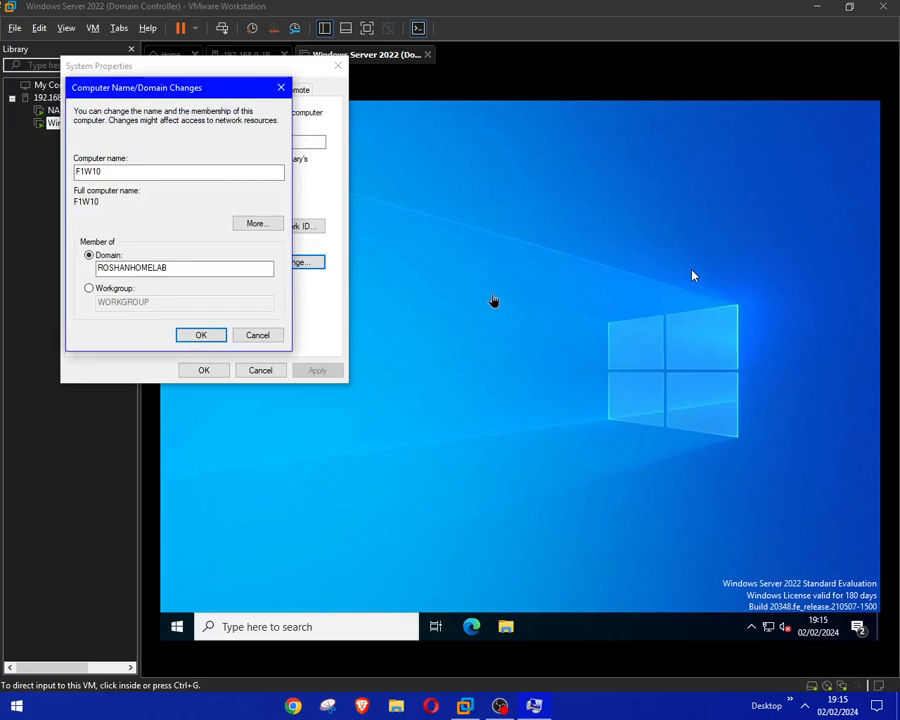
Return to the Windows Server virtual machine and open its Control Panel
left_click(492, 305)
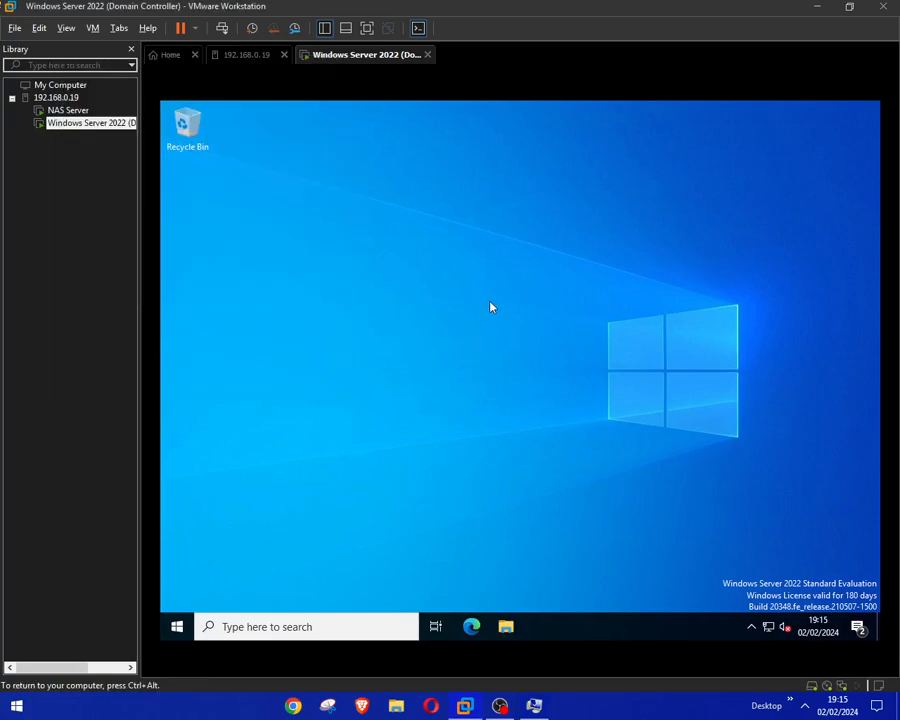
left_click(177, 626)
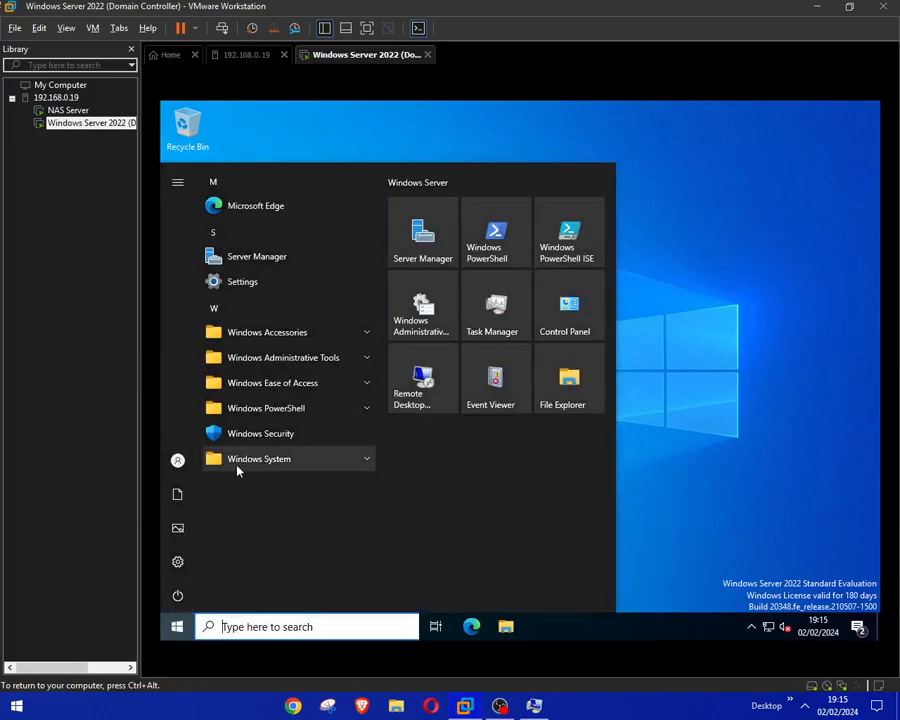
left_click(237, 466)
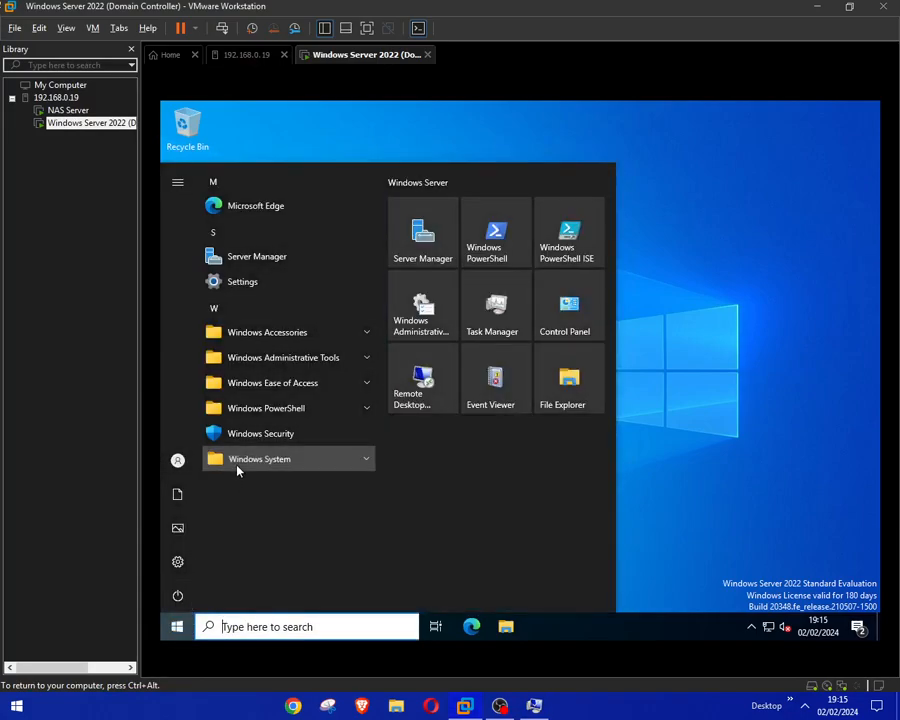
left_click(245, 457)
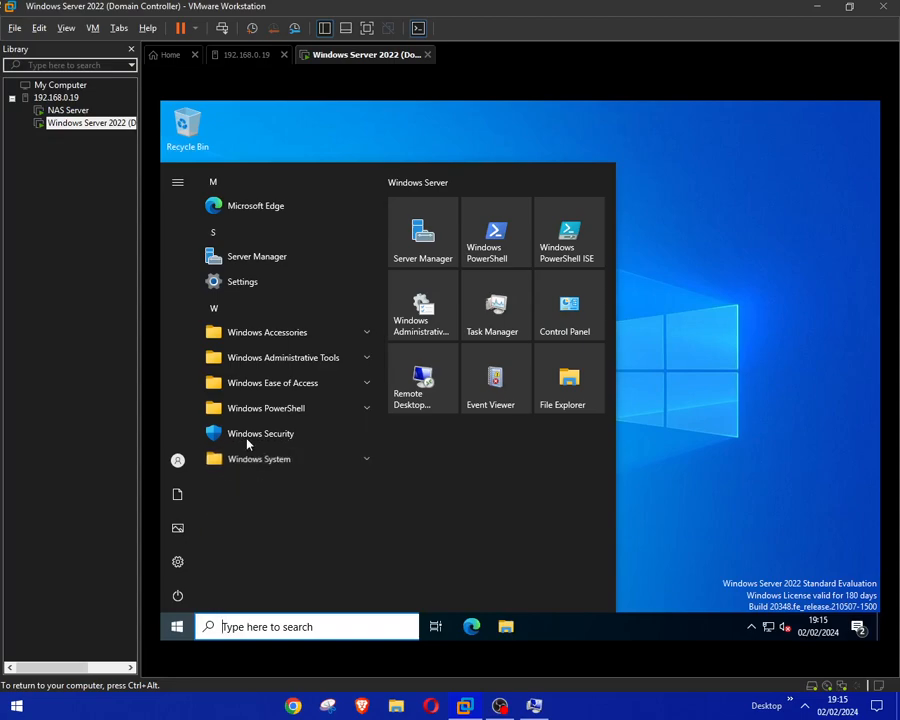
left_click(253, 418)
left_click(226, 412)
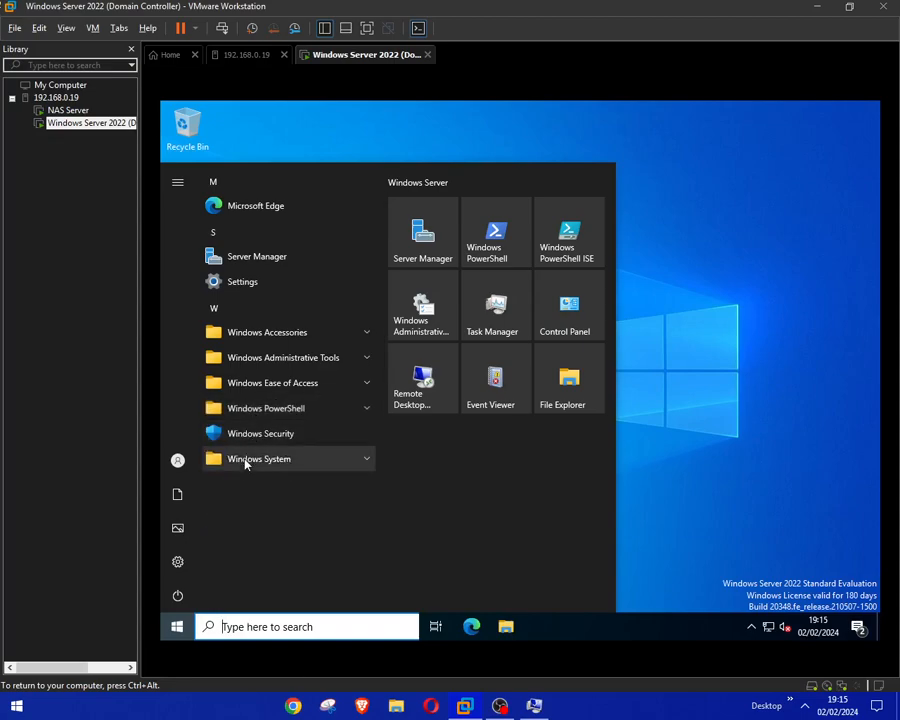
left_click(244, 458)
left_click(247, 503)
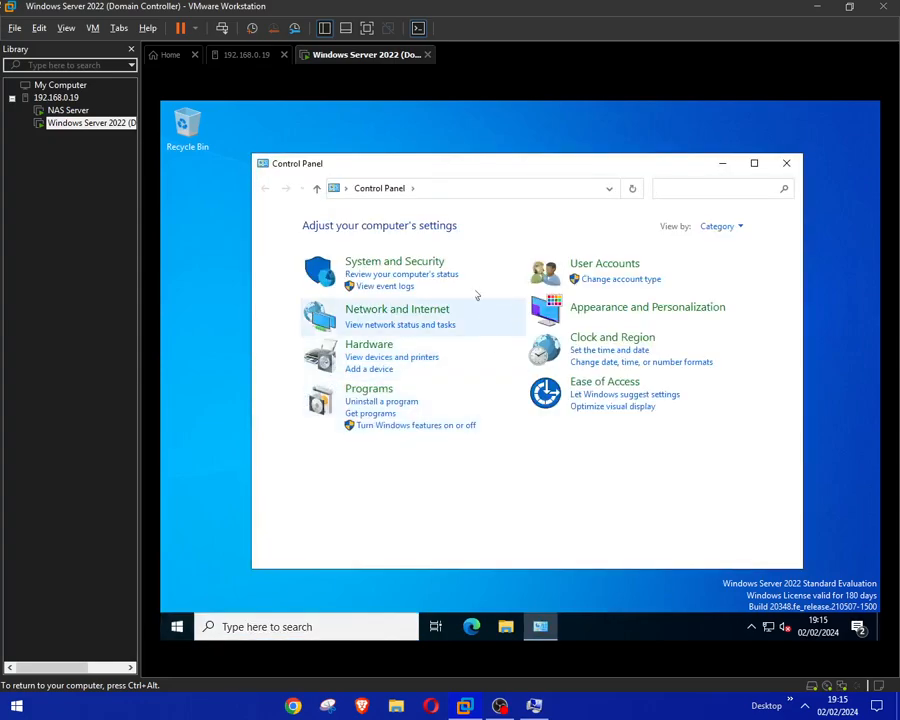
Review the server's device and Windows specifications on its System About page, then close Settings
left_click(432, 263)
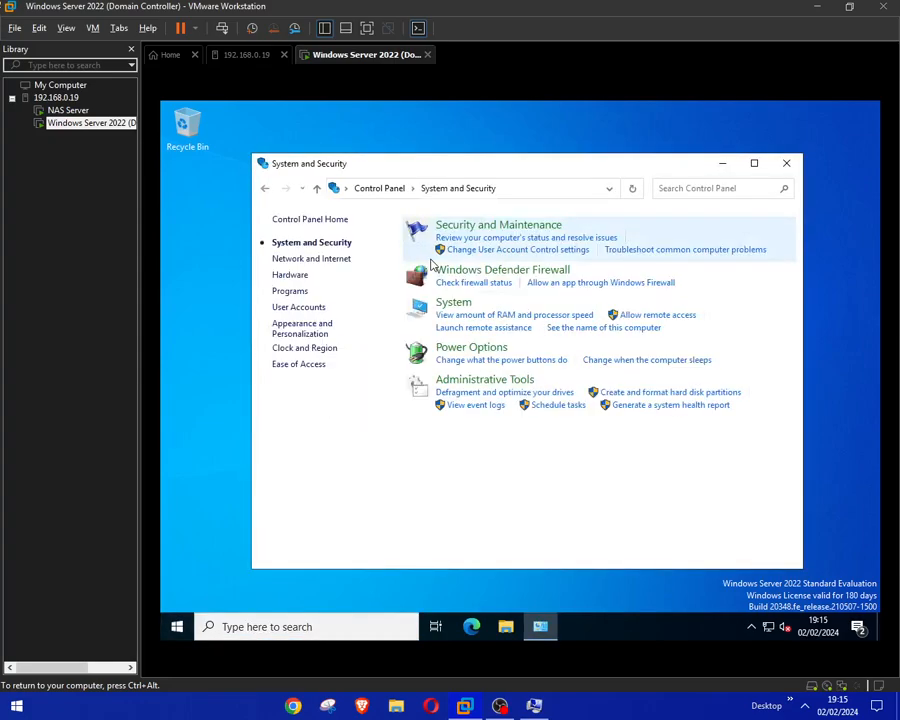
left_click(455, 303)
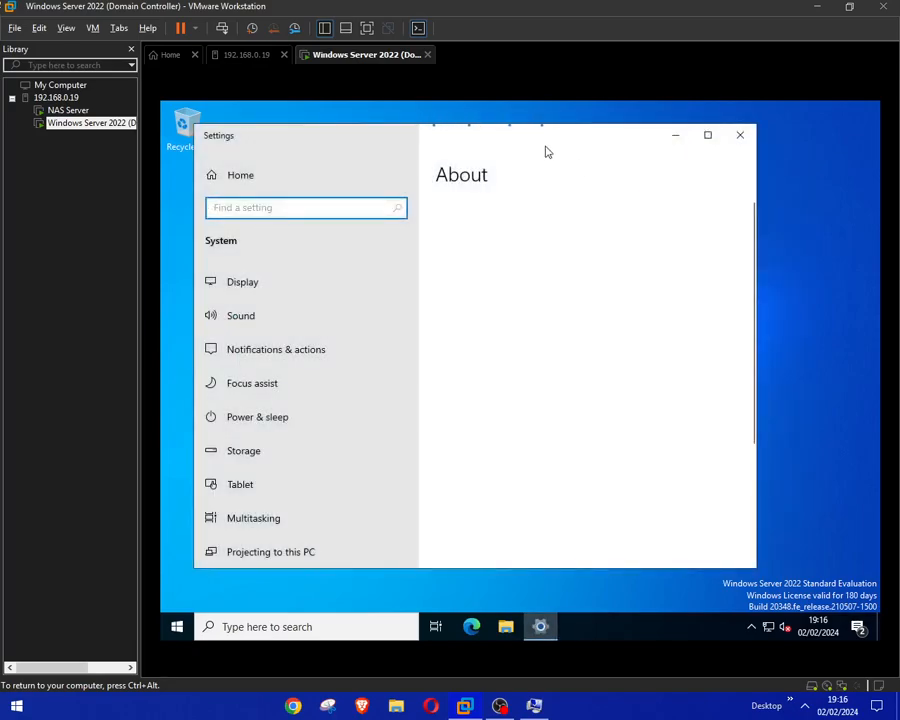
left_click_drag(524, 134, 562, 102)
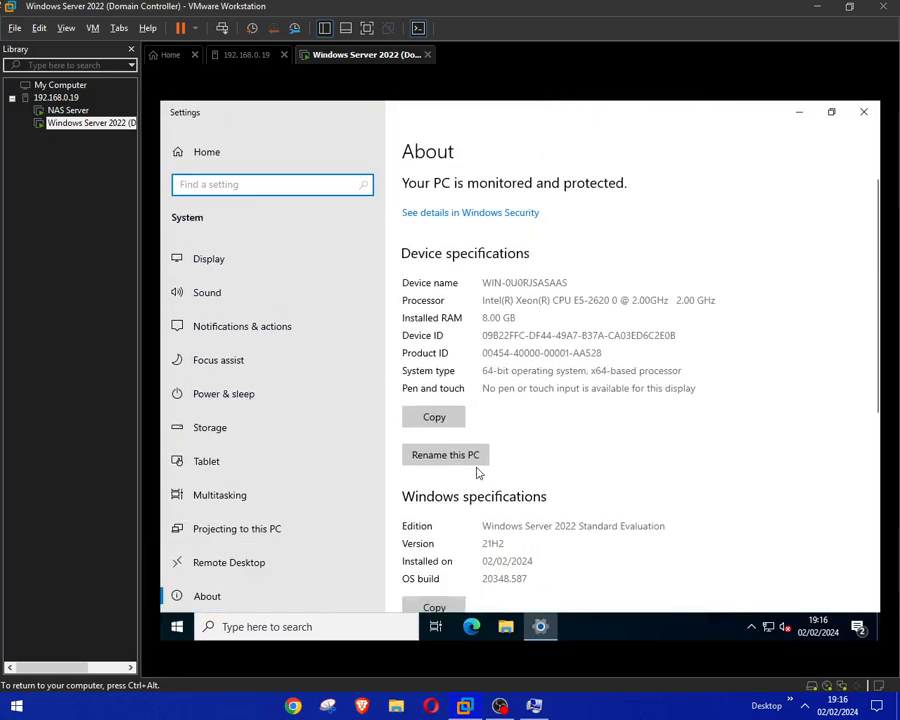
scroll(476, 470, "down", 5)
scroll(510, 360, "up", 2)
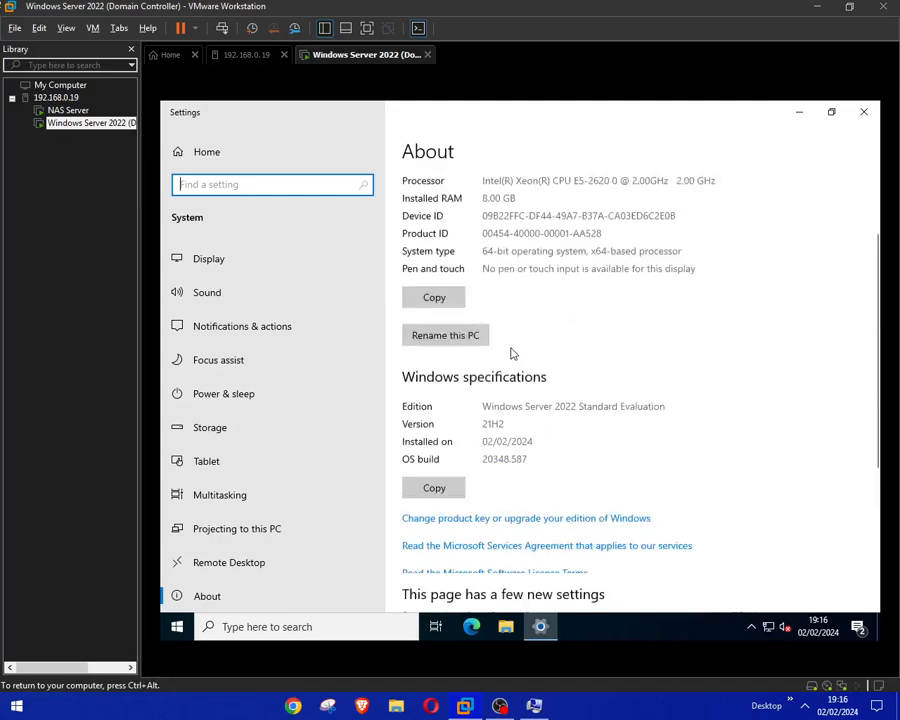
scroll(512, 353, "up", 1)
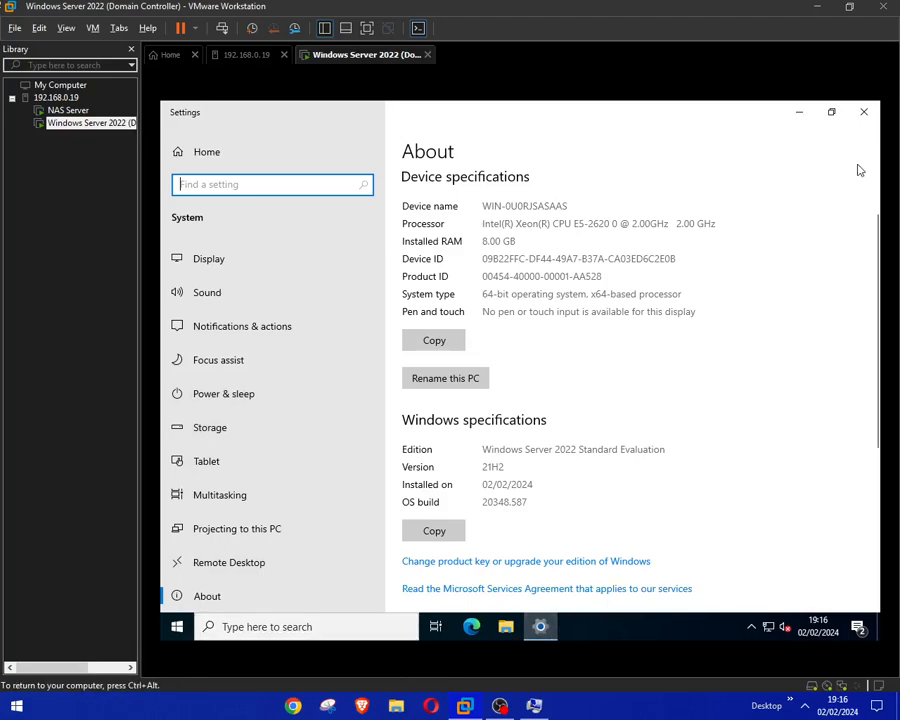
left_click(864, 112)
Dismiss the domain join message on the host PC and return to the virtual machine
key("ctrl+alt")
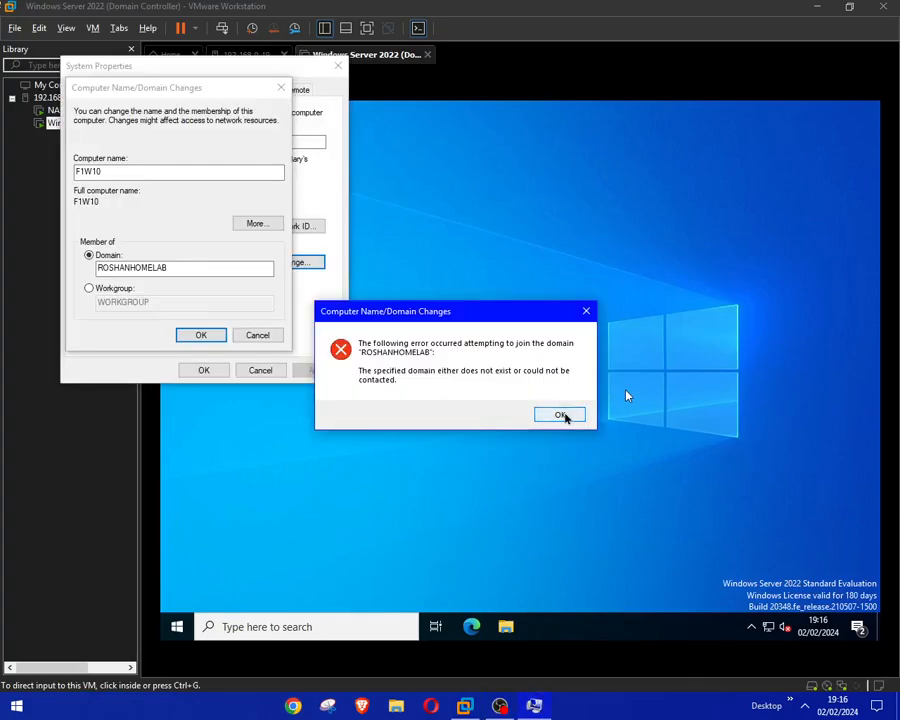
left_click(561, 413)
left_click(626, 396)
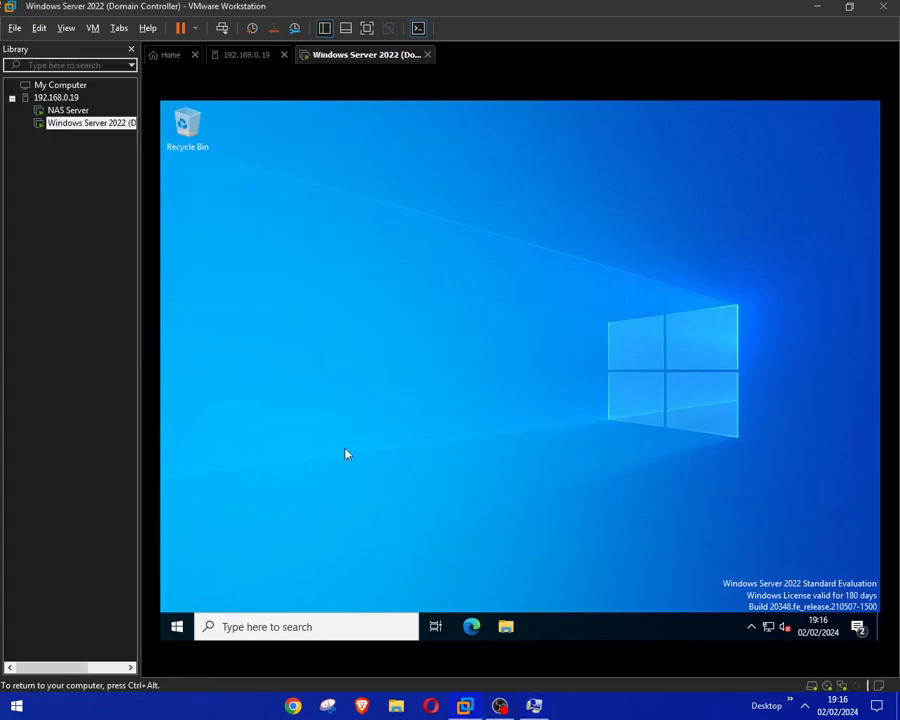
Check the account info and sign-in options in the server's Accounts settings, then close Settings
left_click(177, 626)
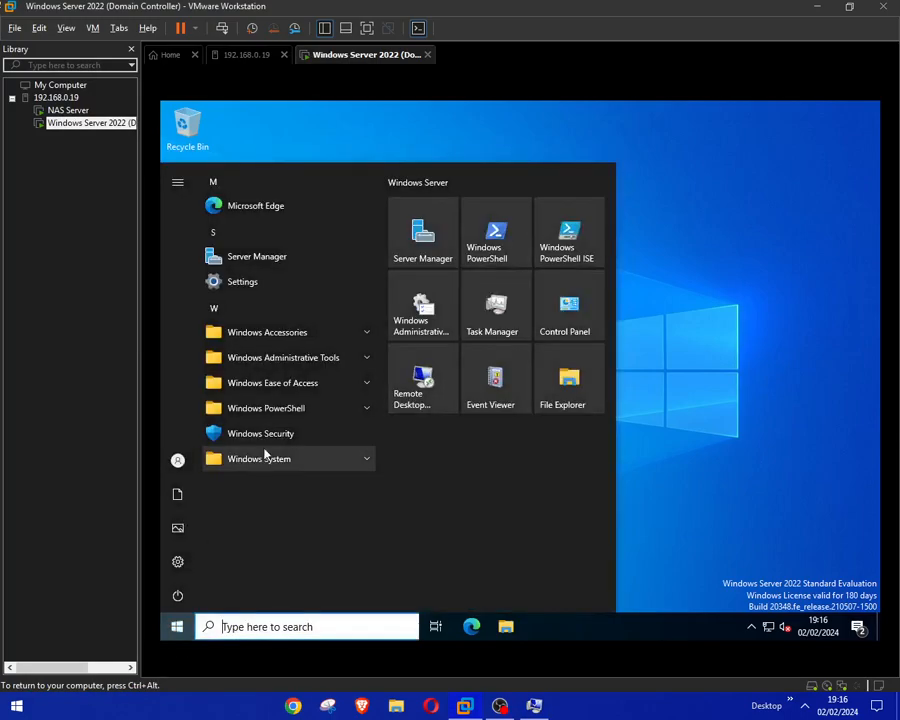
left_click(287, 282)
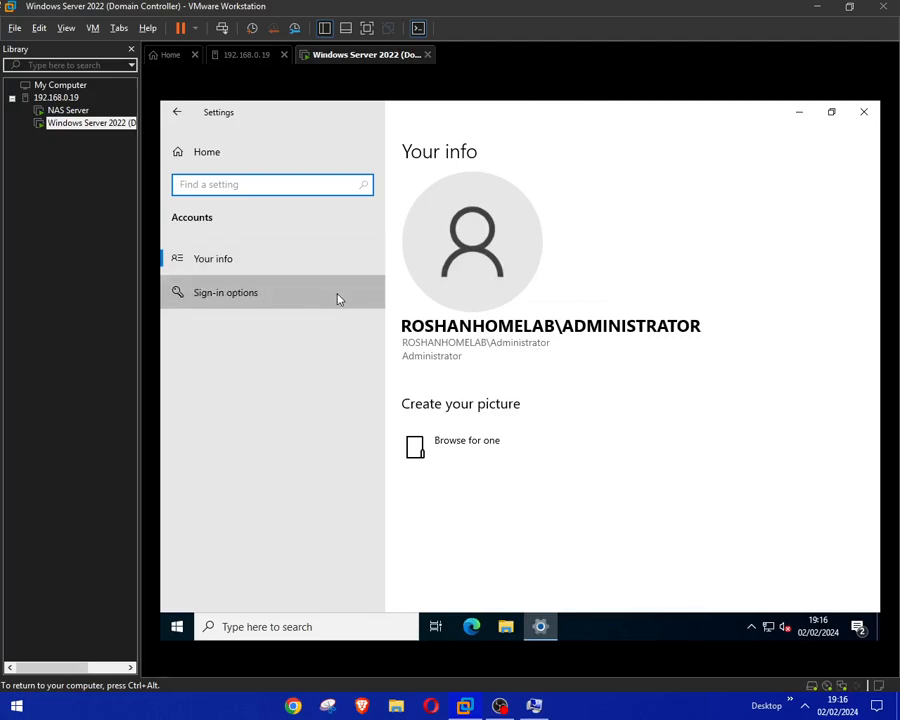
left_click(303, 281)
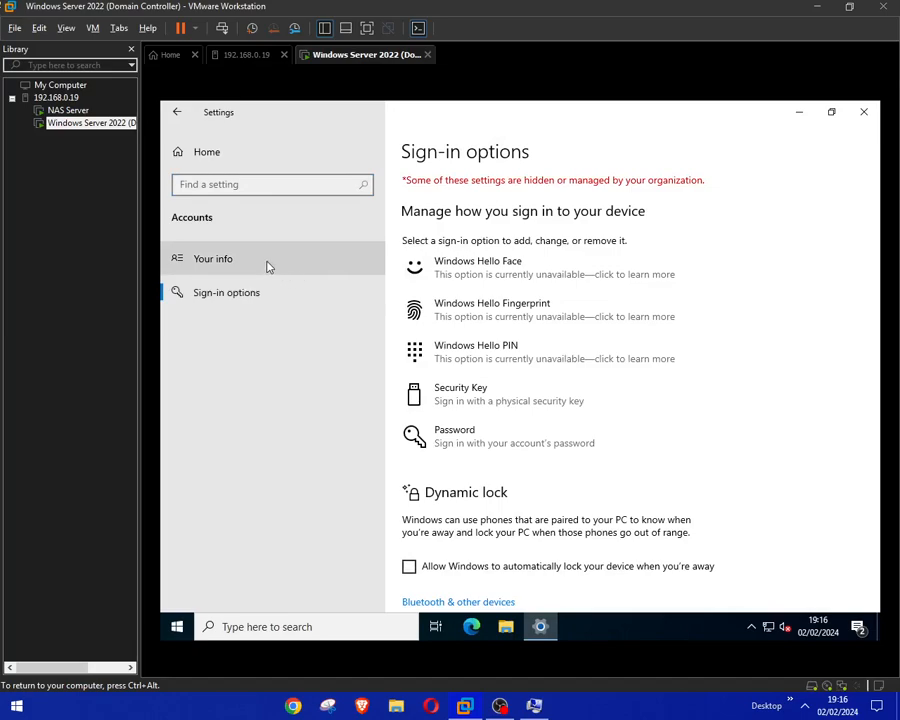
left_click(268, 267)
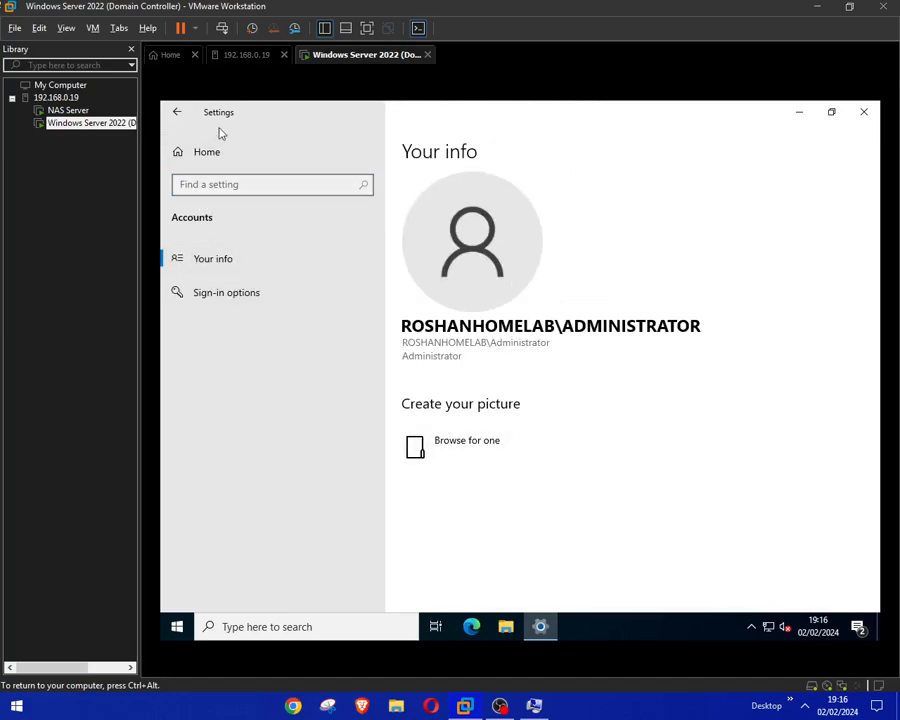
left_click(176, 113)
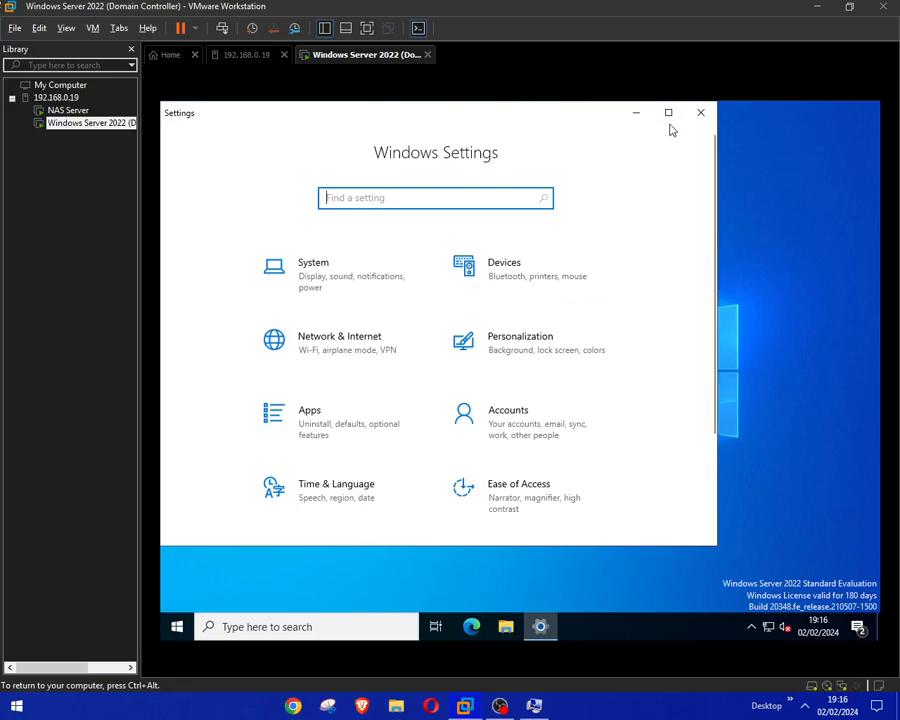
left_click(667, 116)
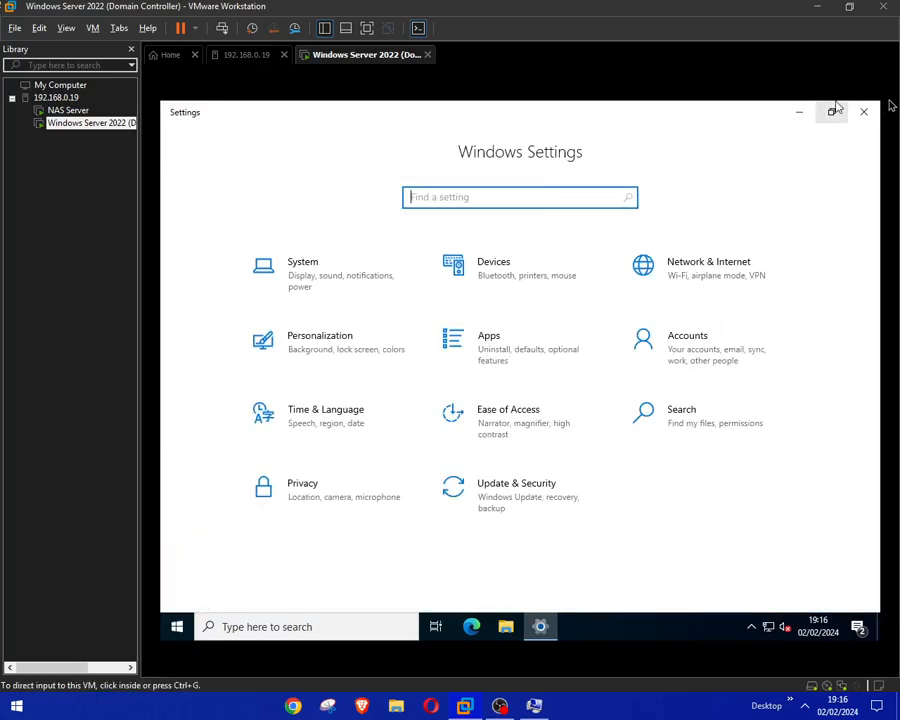
left_click(876, 111)
Open the User Accounts page in the server's Control Panel to check the signed-in account
key("super")
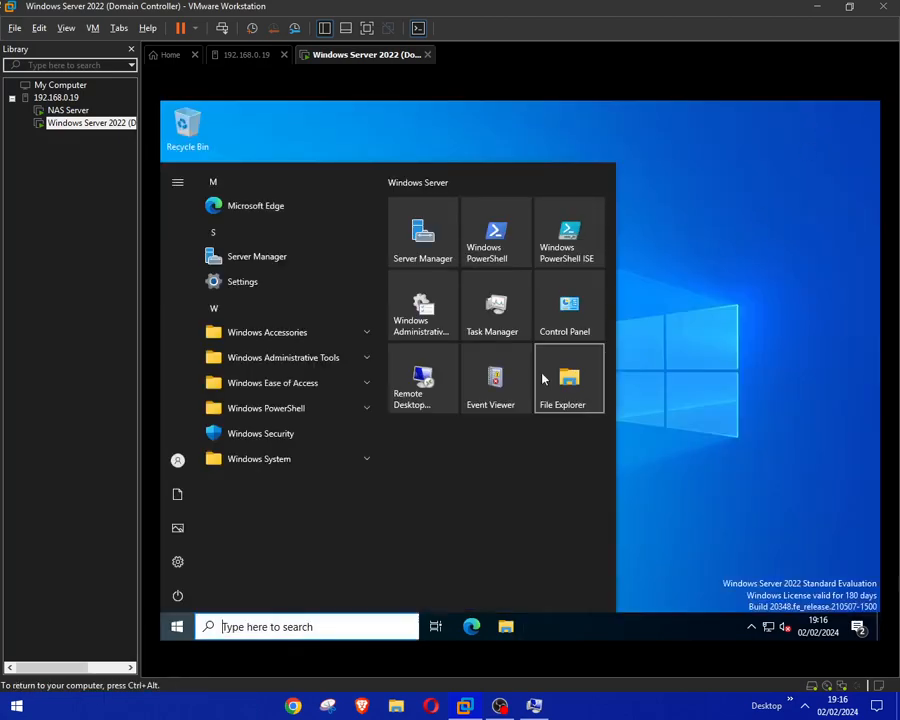
left_click(270, 462)
left_click(252, 511)
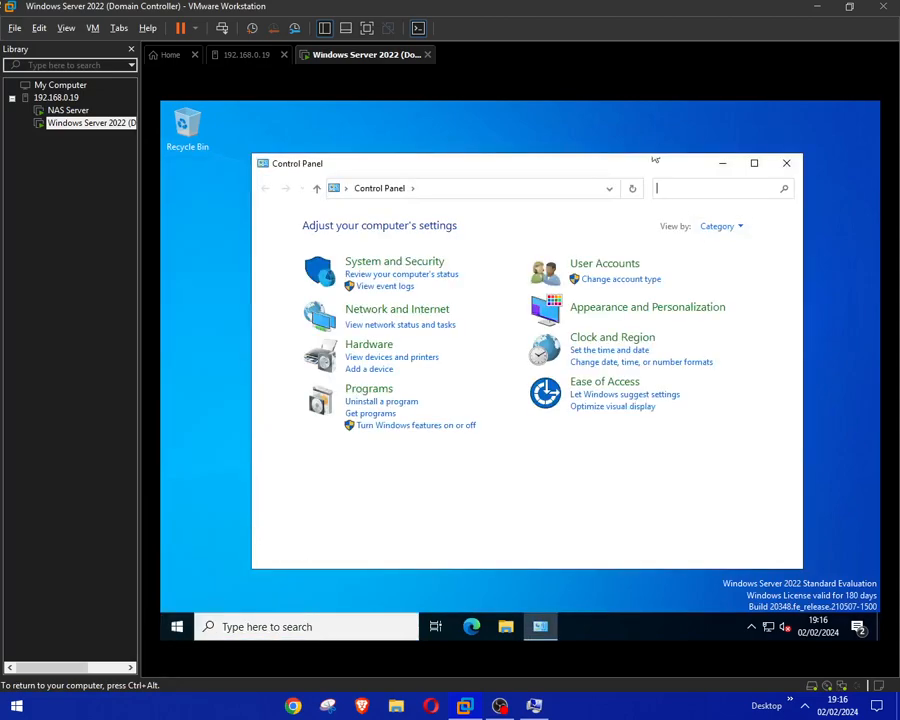
left_click(600, 265)
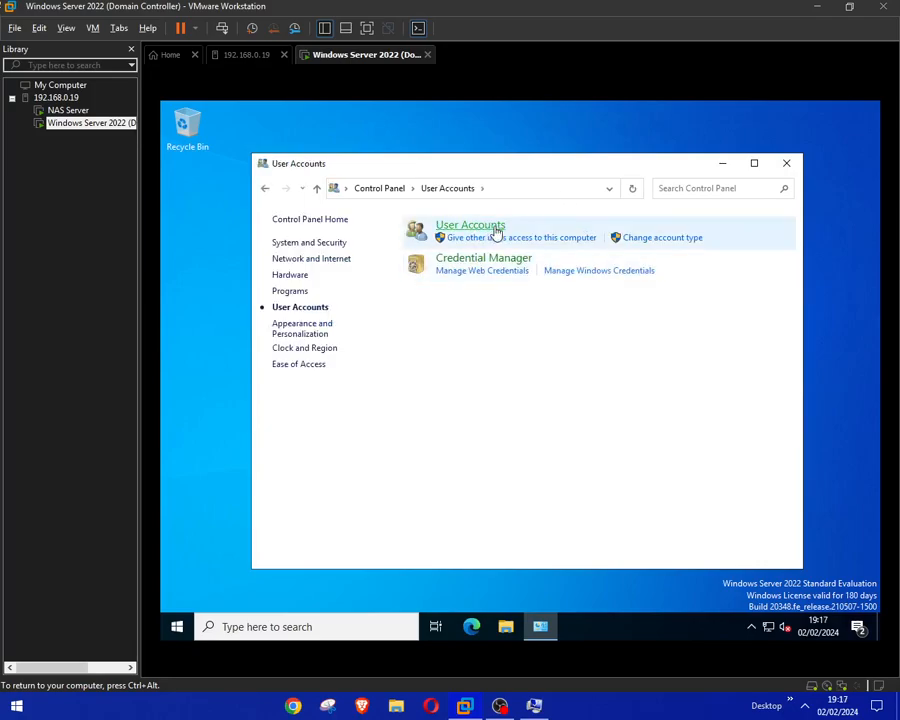
left_click(502, 269)
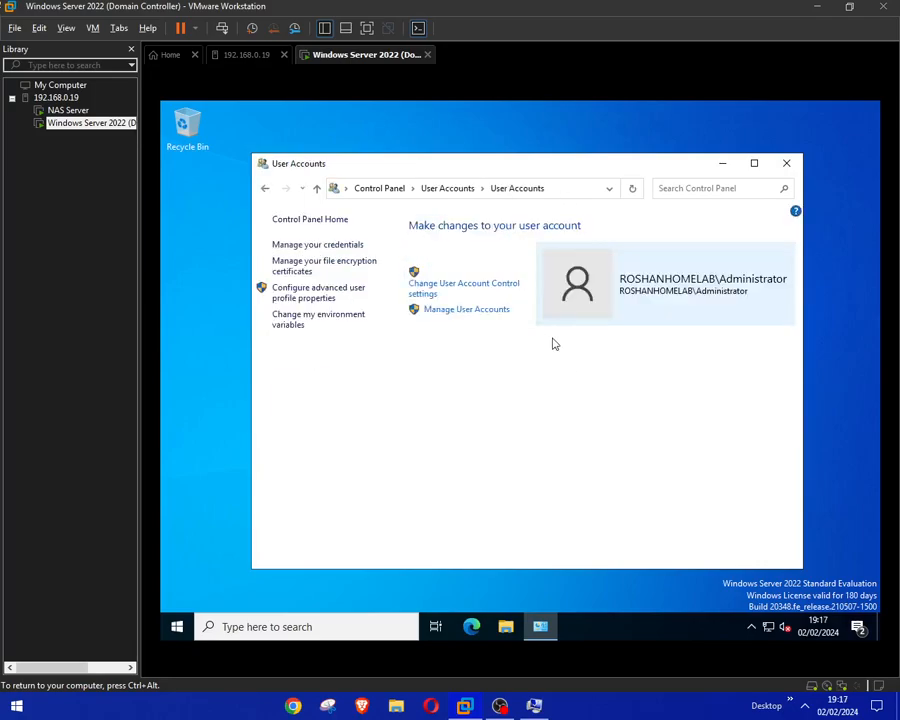
Start adding a domain account from the server's user account manager, entering the new user's name
left_click(483, 312)
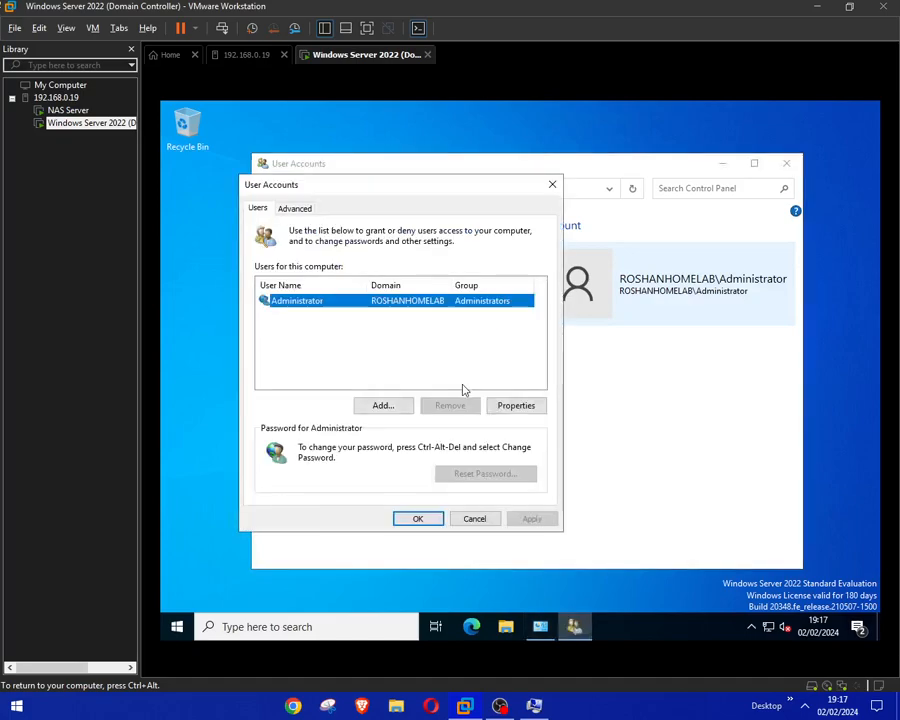
left_click(385, 404)
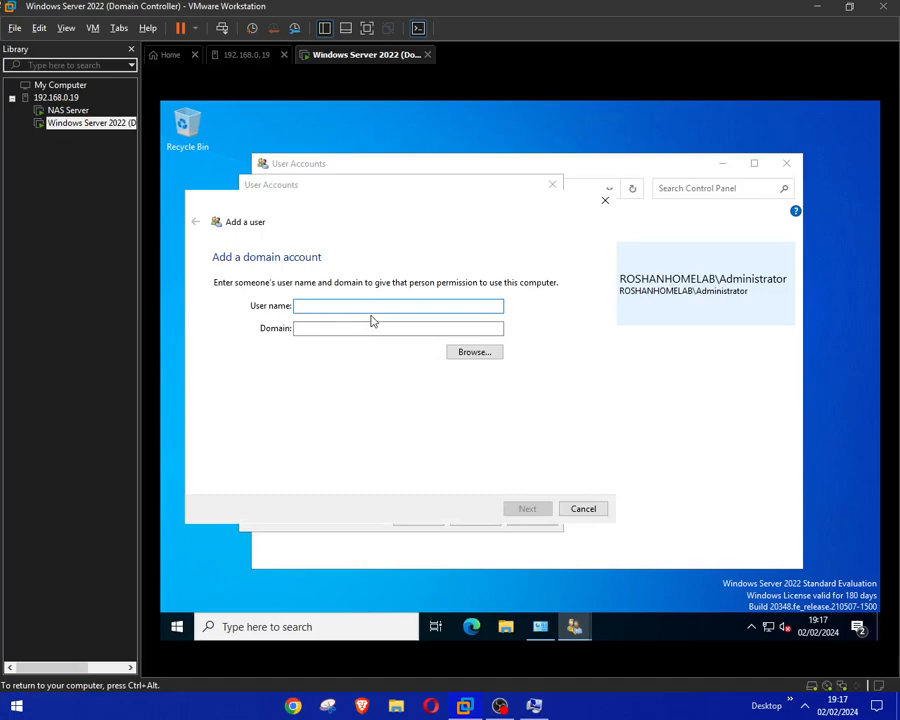
type("Roshan")
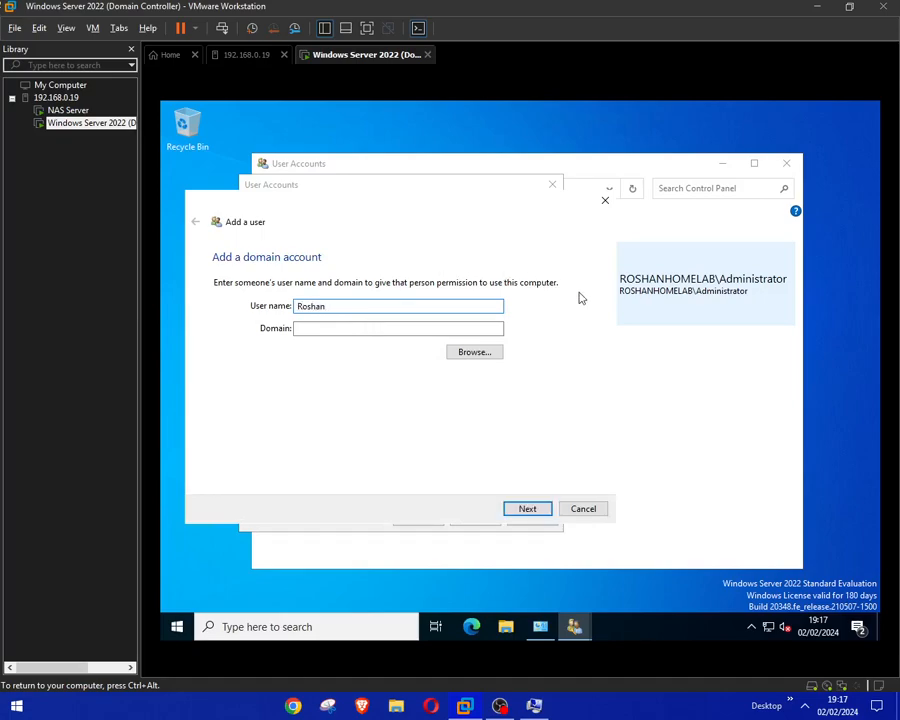
left_click(687, 351)
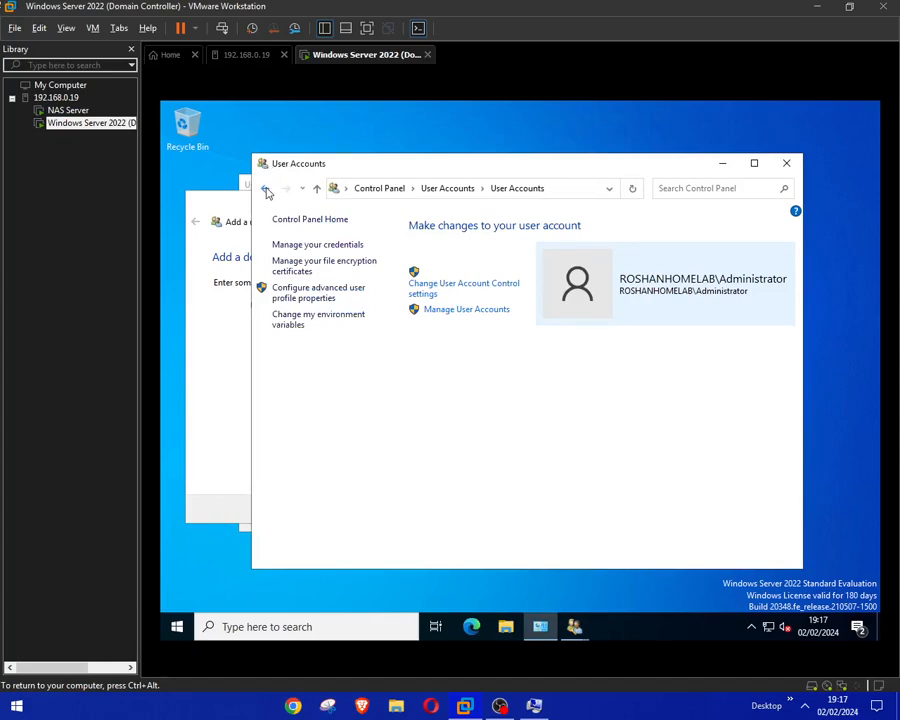
left_click(574, 627)
Open Server Manager, dismiss the Windows Admin Center notice and look up the domain name in the Local Server properties
key("super")
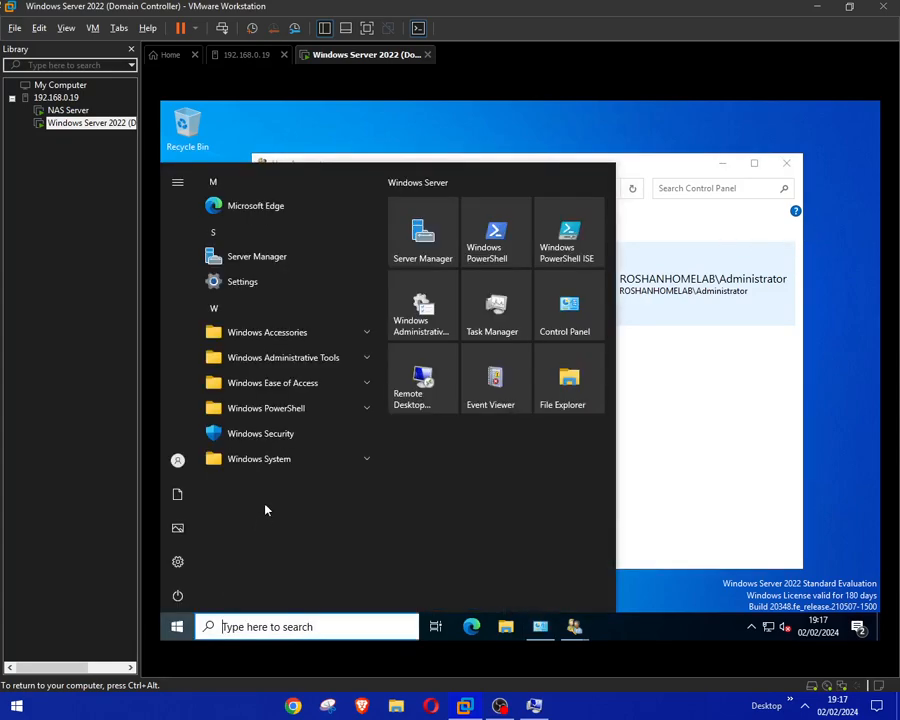
left_click(421, 232)
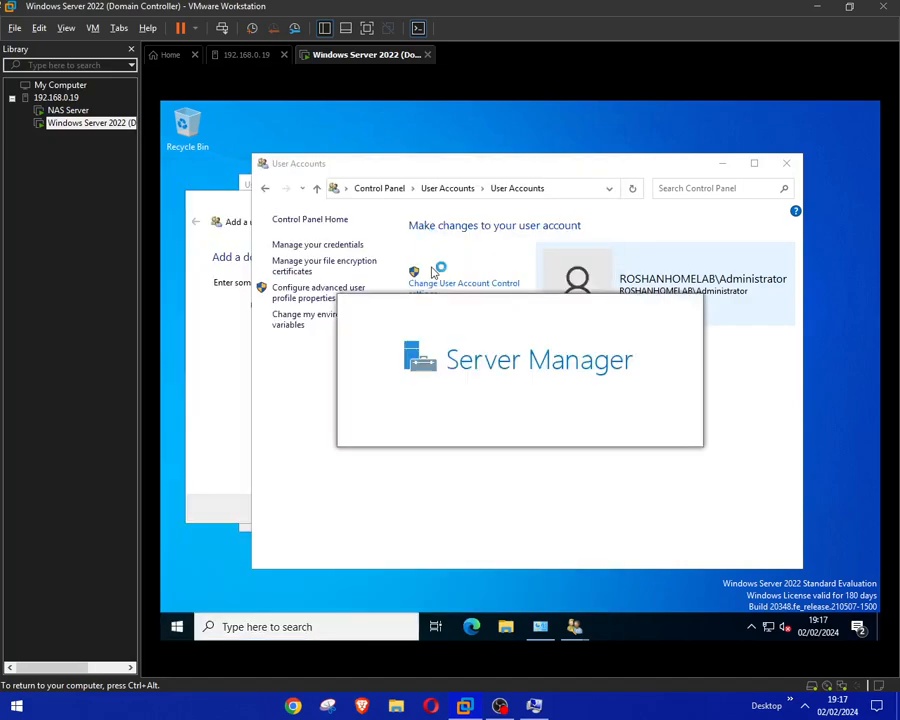
left_click(570, 630)
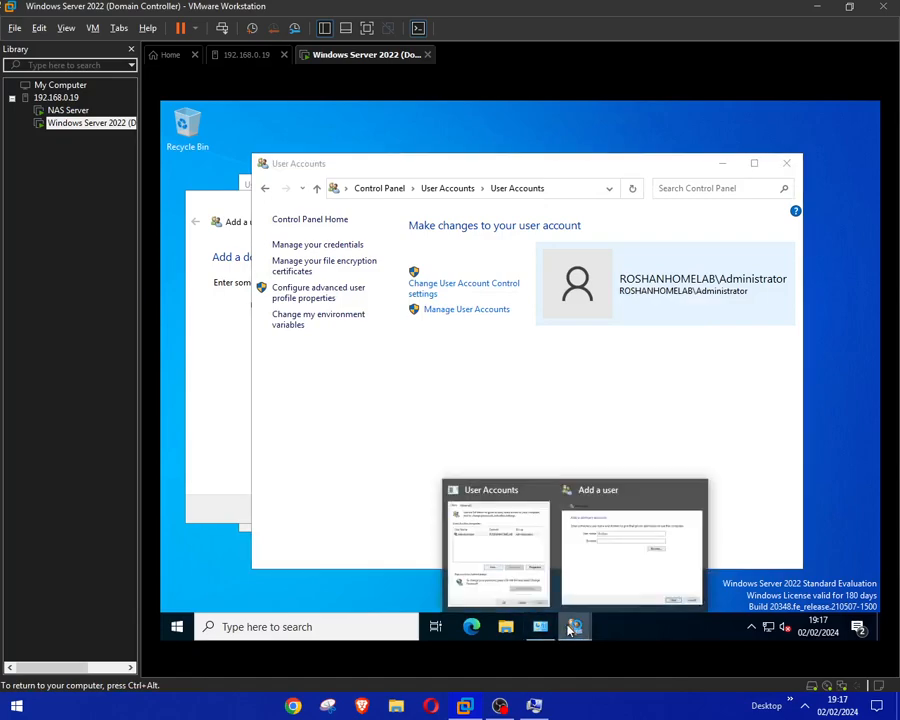
left_click(577, 565)
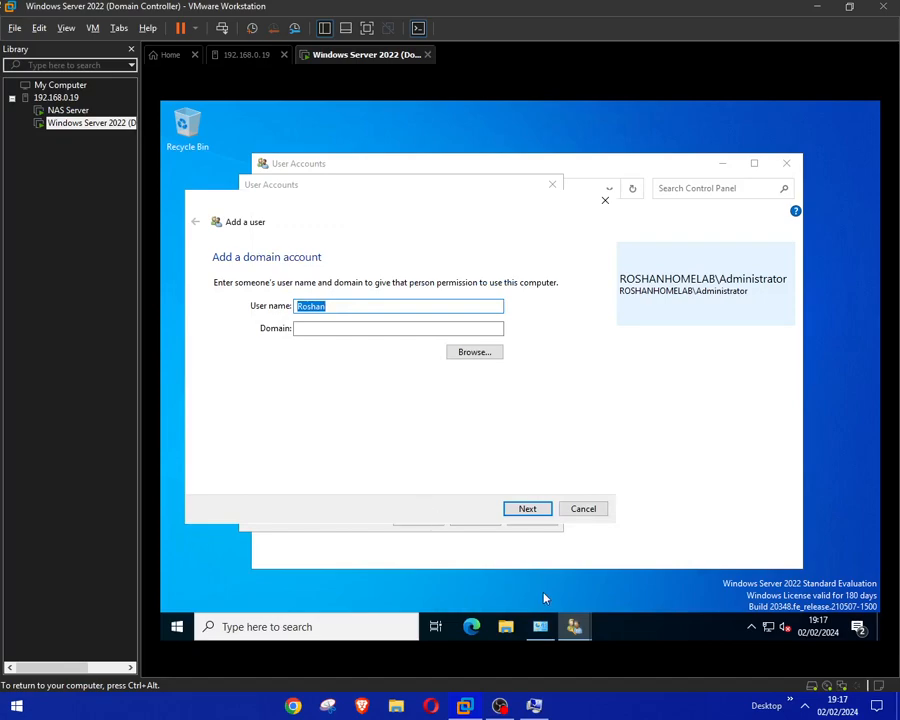
mouse_move(551, 630)
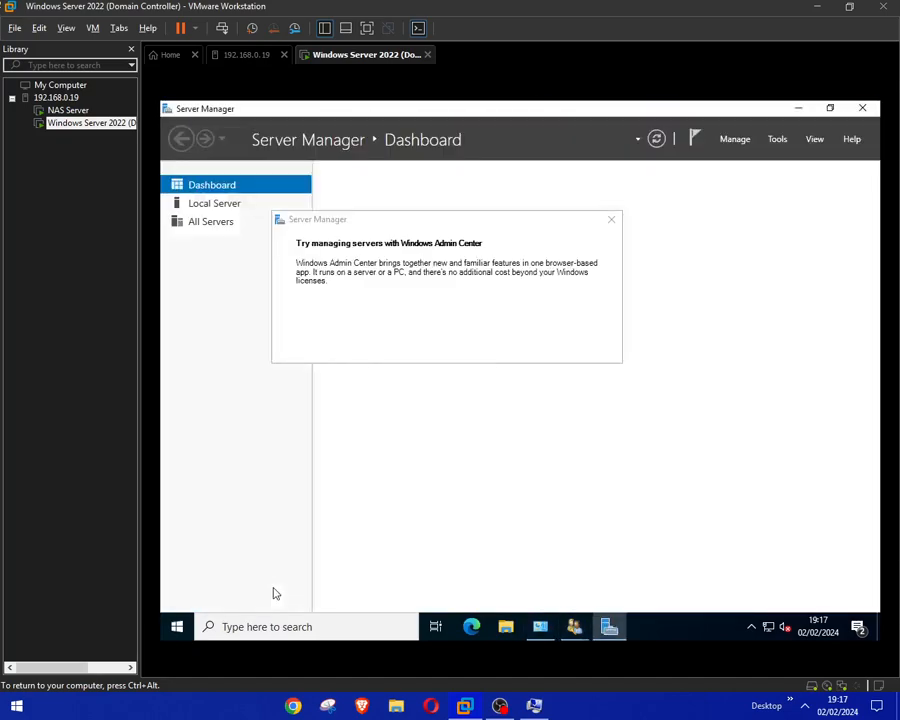
left_click(611, 220)
left_click(227, 206)
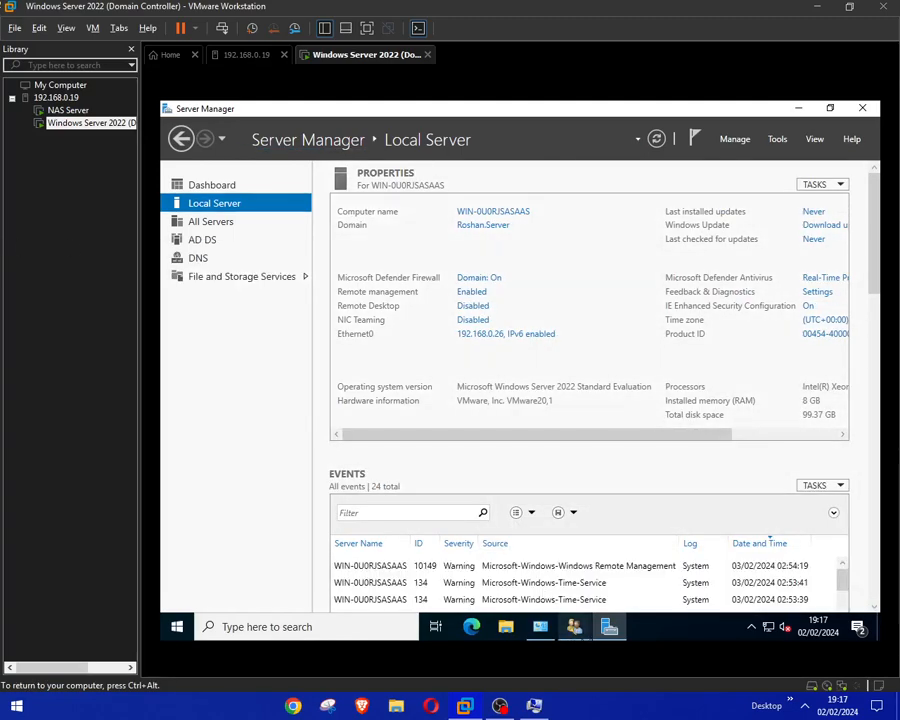
Try to add the user to the server's domain with Standard access, then cancel the Add a user wizard
left_click(679, 520)
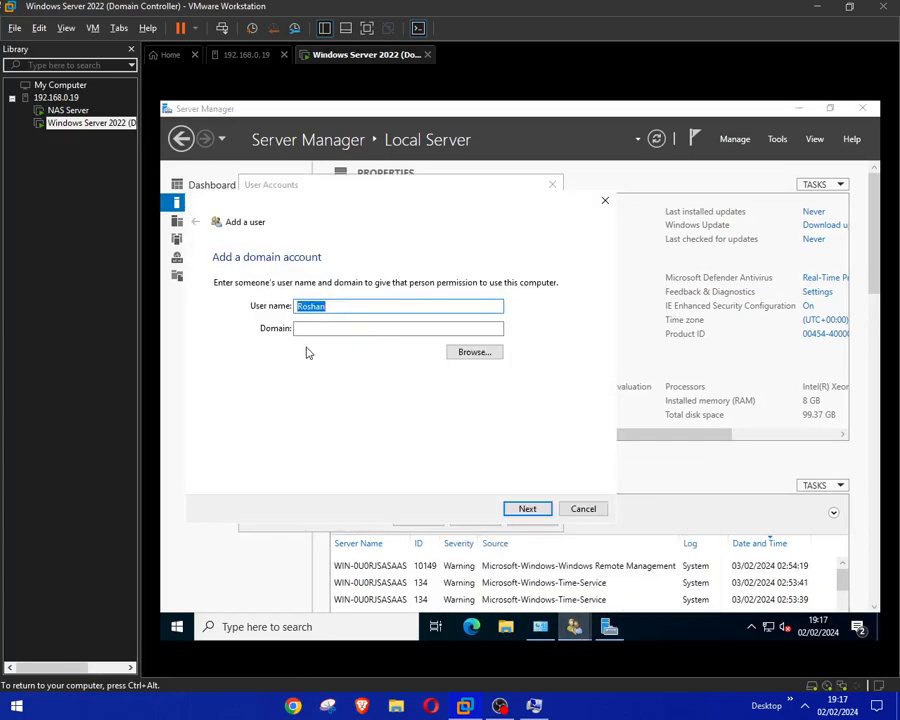
left_click(341, 331)
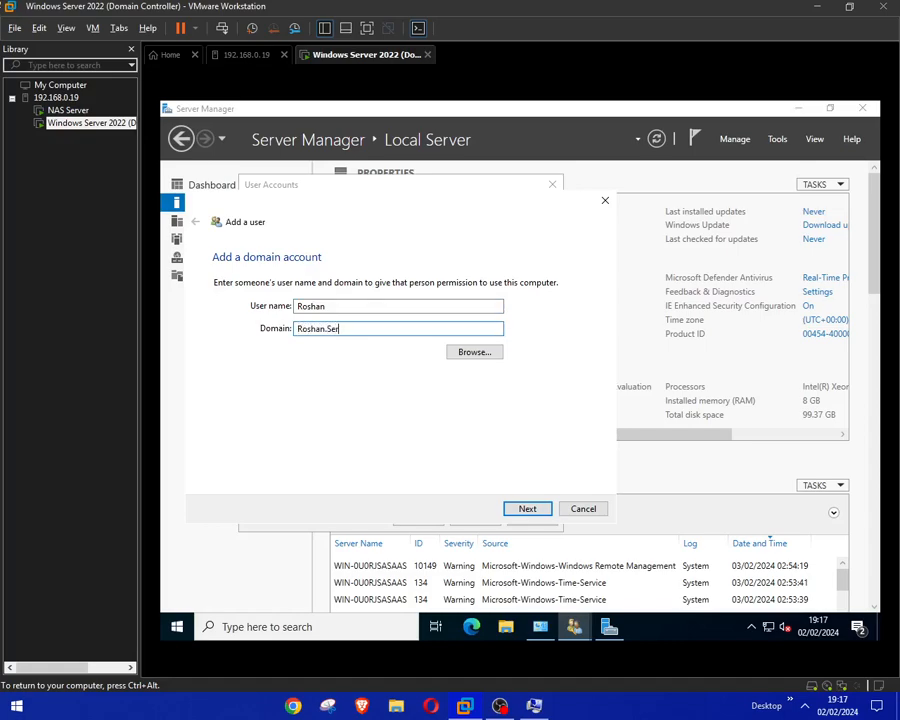
key("Return")
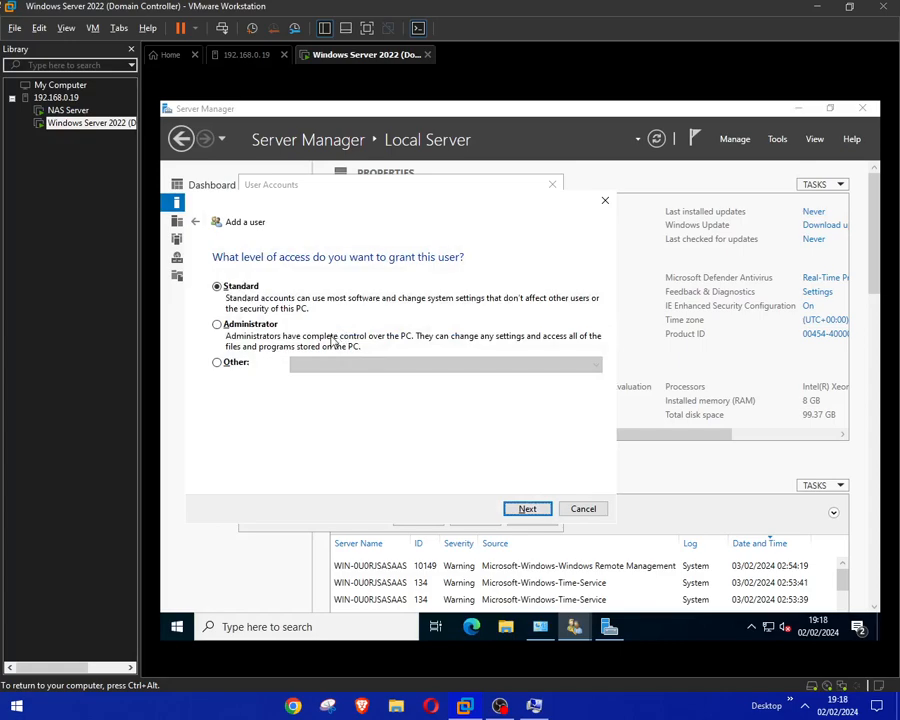
left_click(256, 326)
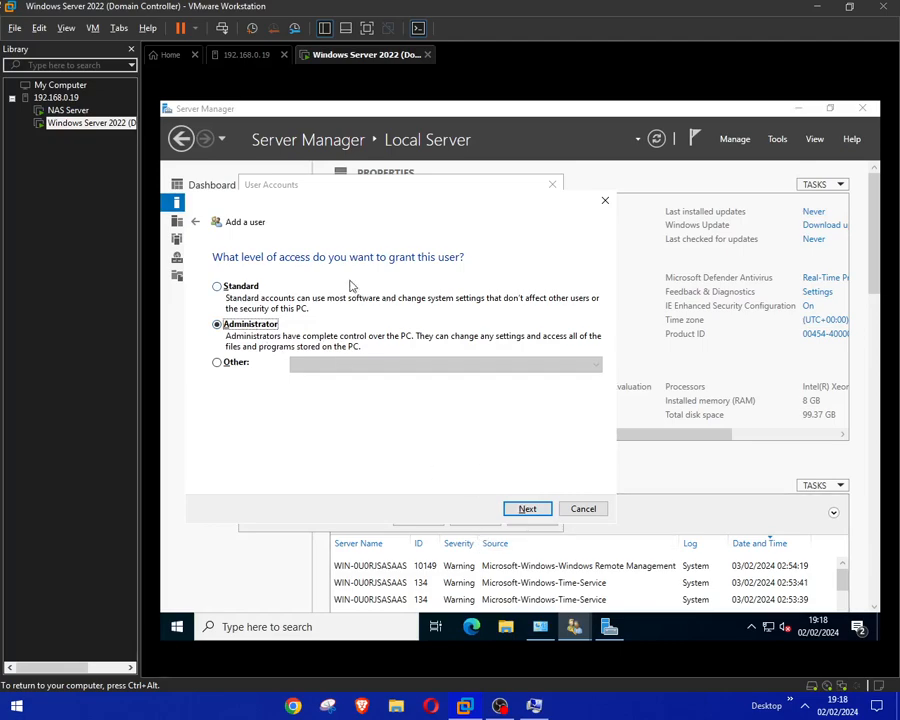
left_click(257, 287)
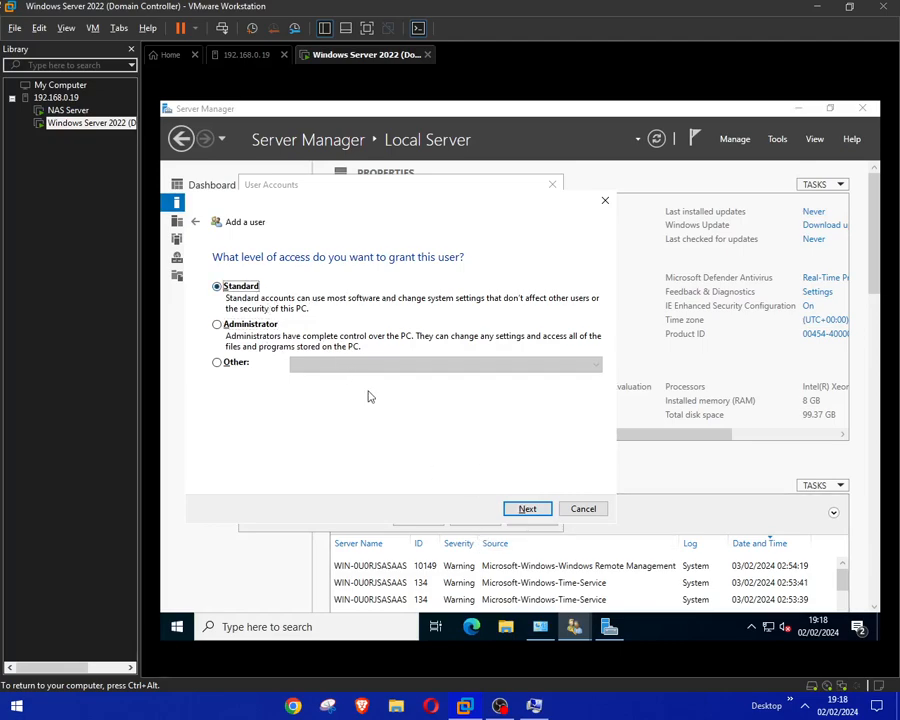
left_click(526, 509)
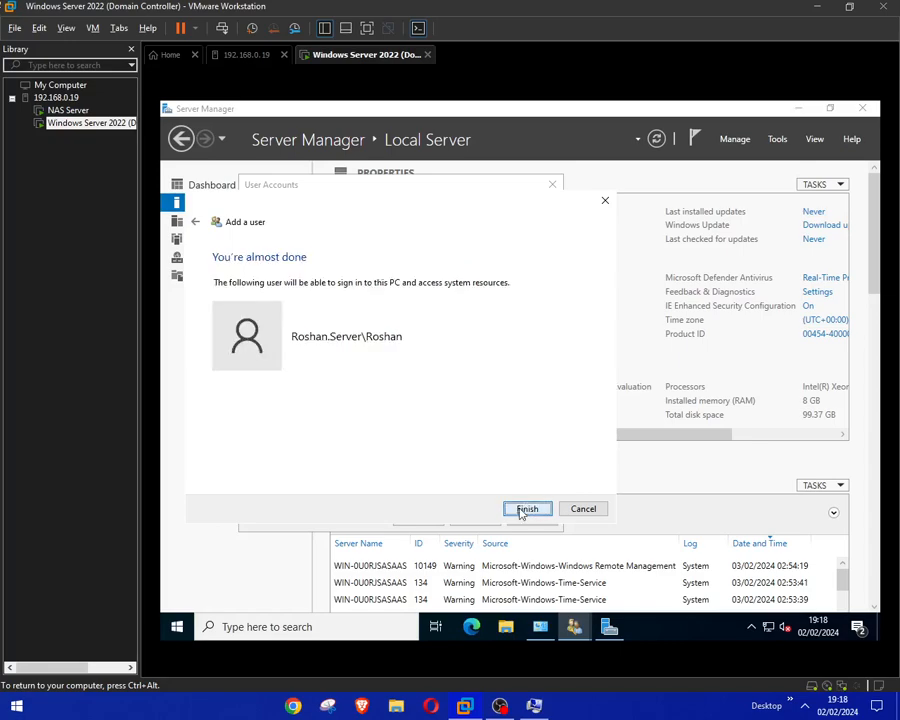
left_click(524, 509)
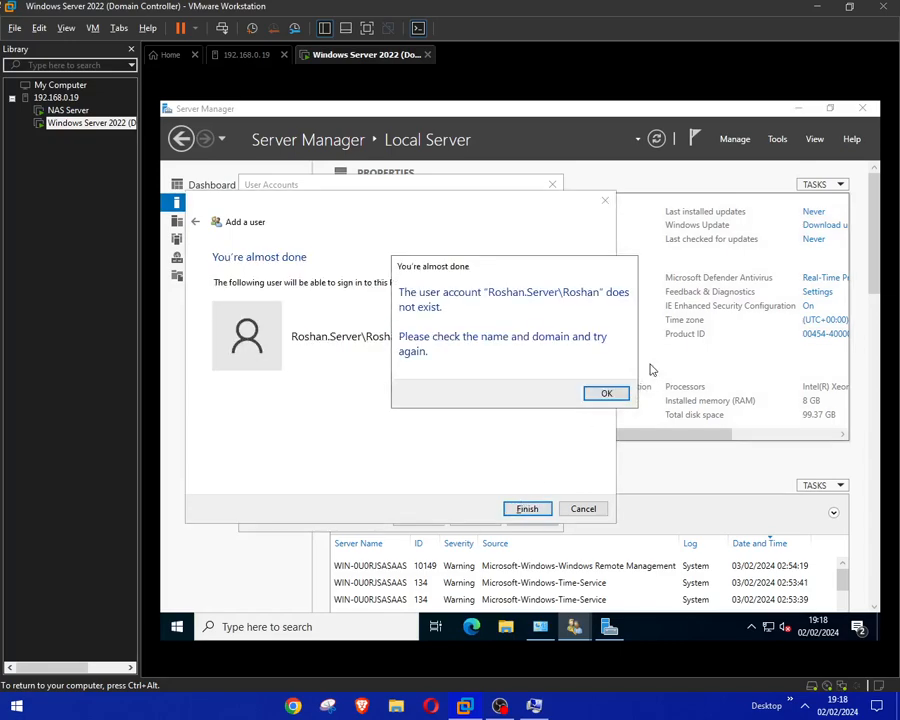
left_click(604, 395)
left_click(583, 509)
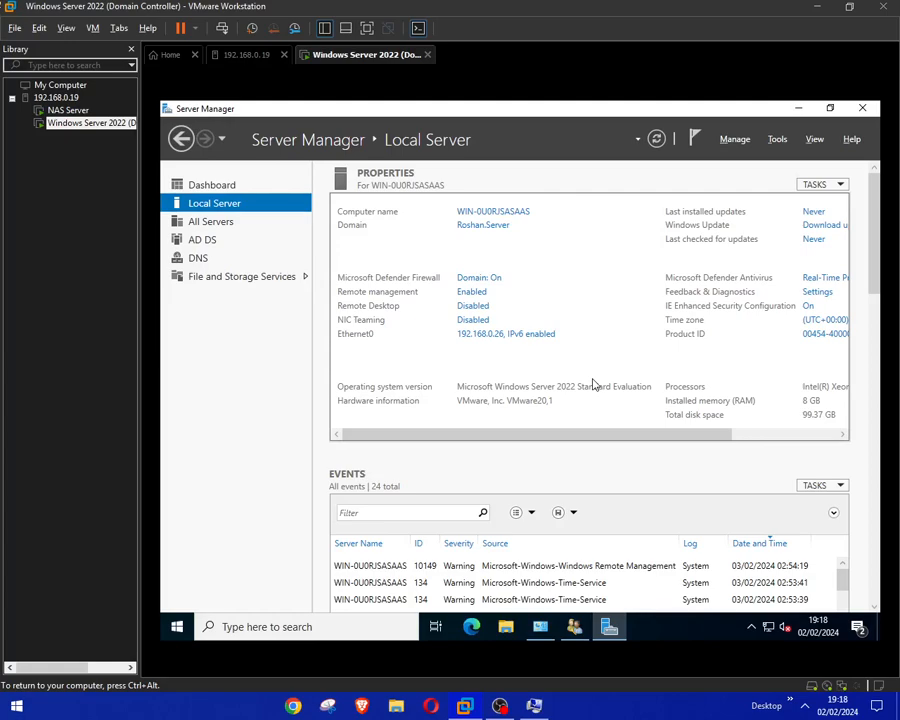
Close Server Manager and both User Accounts windows to return to the server's desktop
left_click(863, 108)
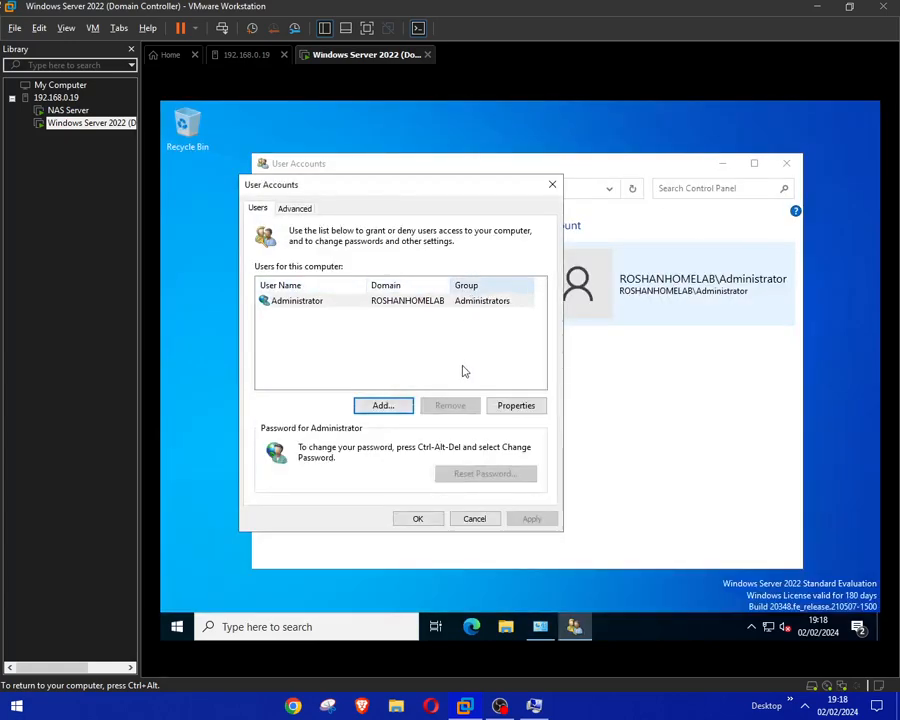
key("Escape")
key("alt+F4")
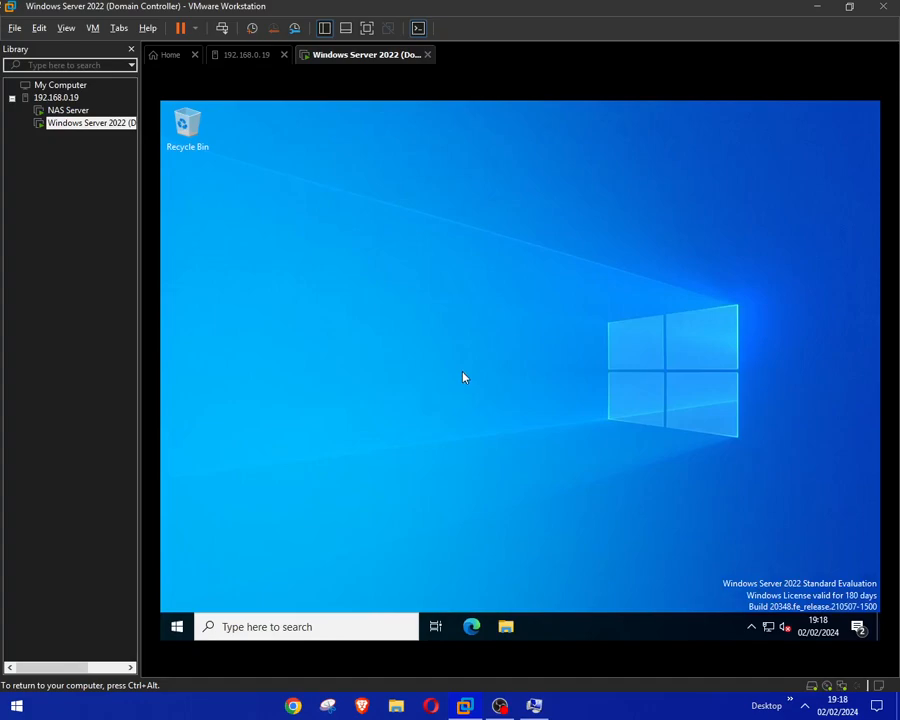